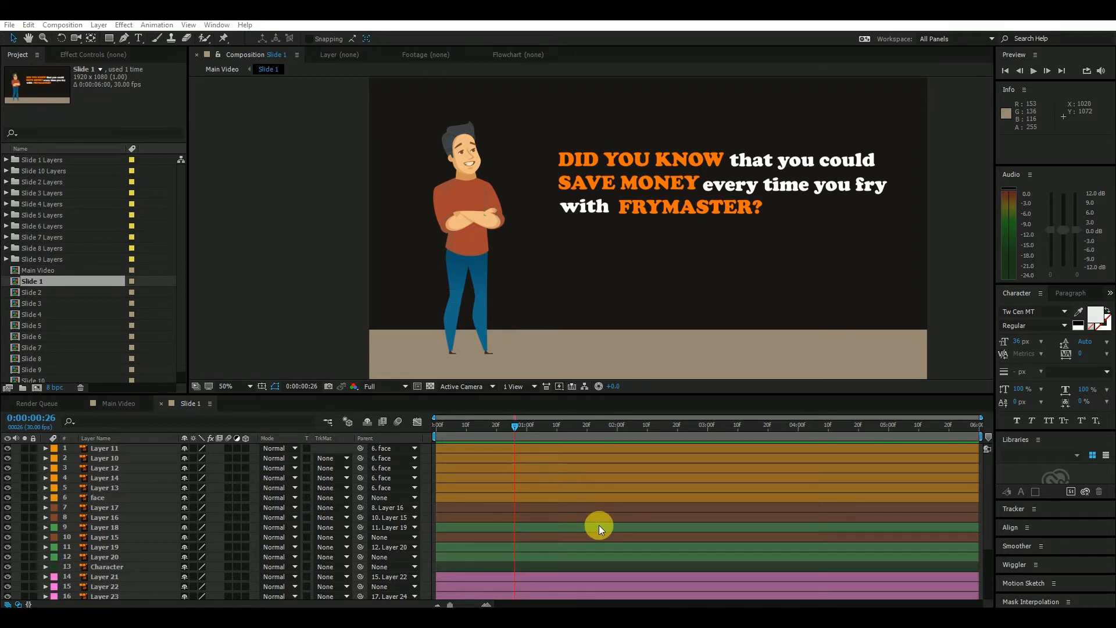
Step: Examine the label colour and parenting of the facial-feature layers, Layer 10 to Layer 14, compared with the face layer
click(572, 497)
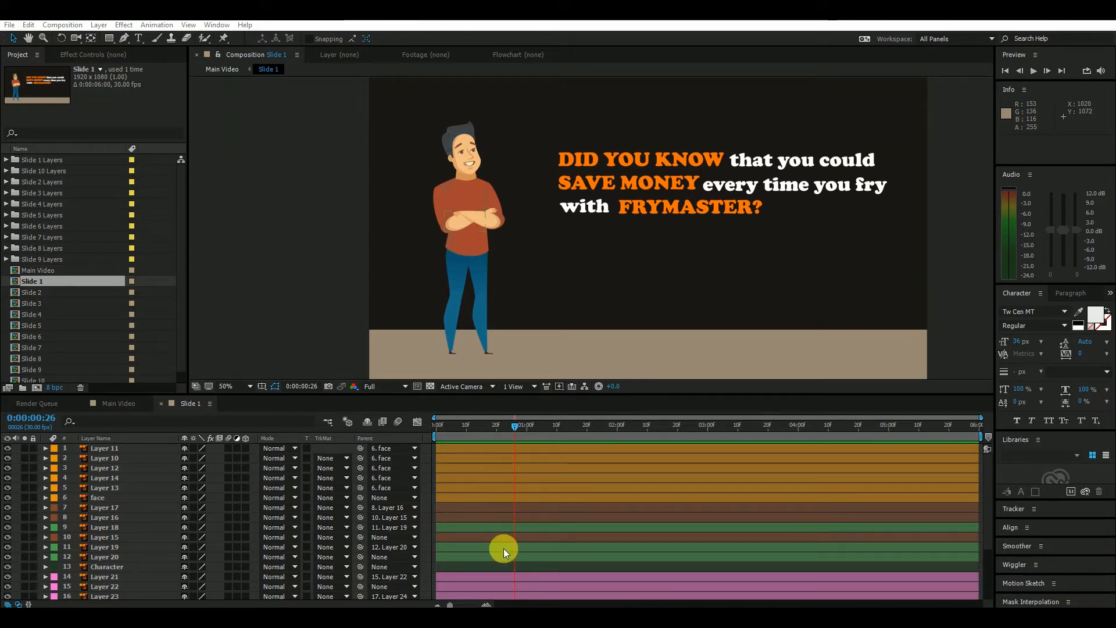
click(131, 501)
click(106, 487)
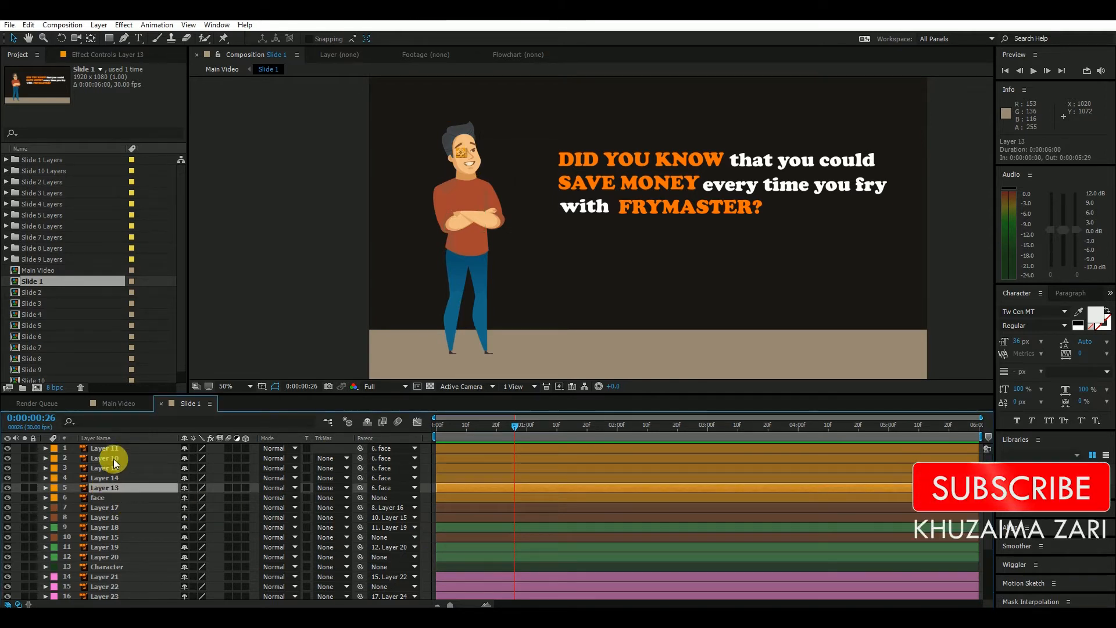
shift+click(109, 450)
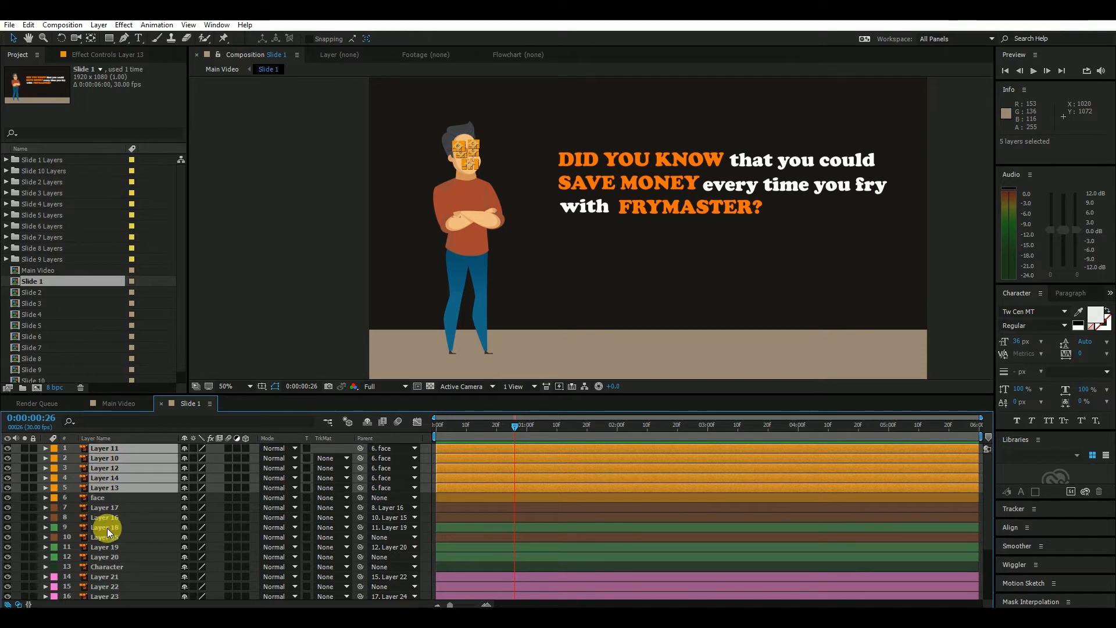
click(54, 488)
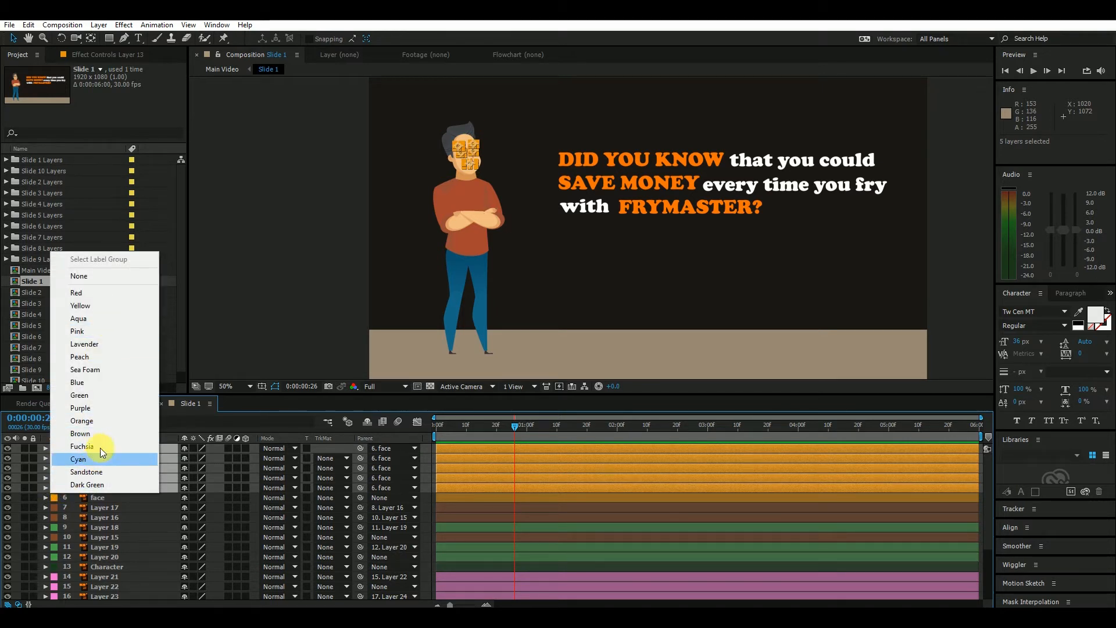
click(566, 495)
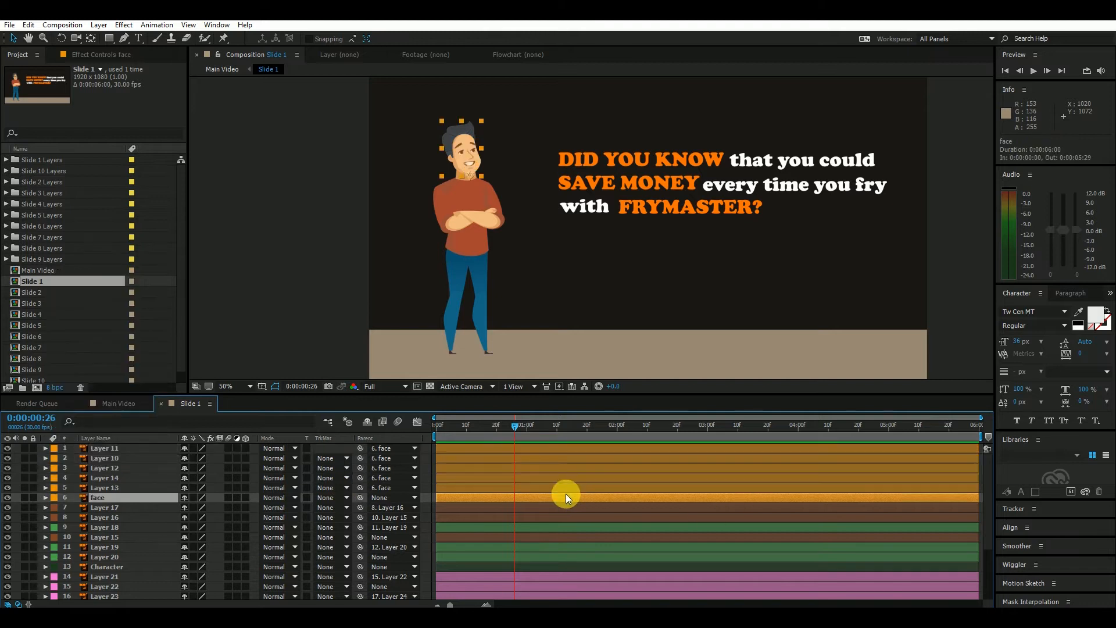
click(465, 446)
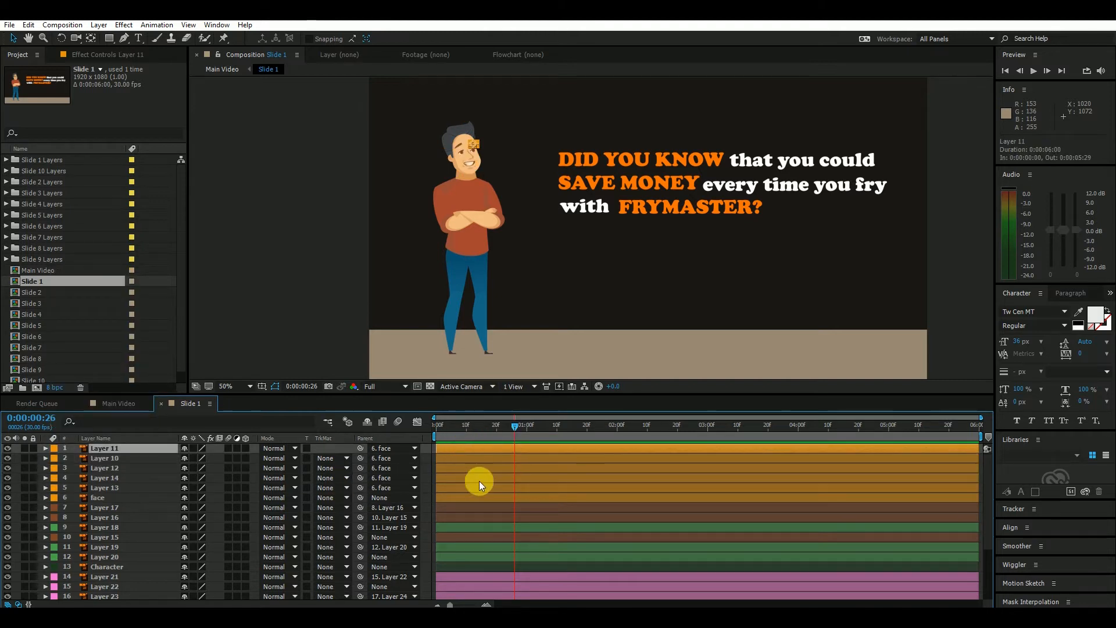
click(479, 497)
click(477, 445)
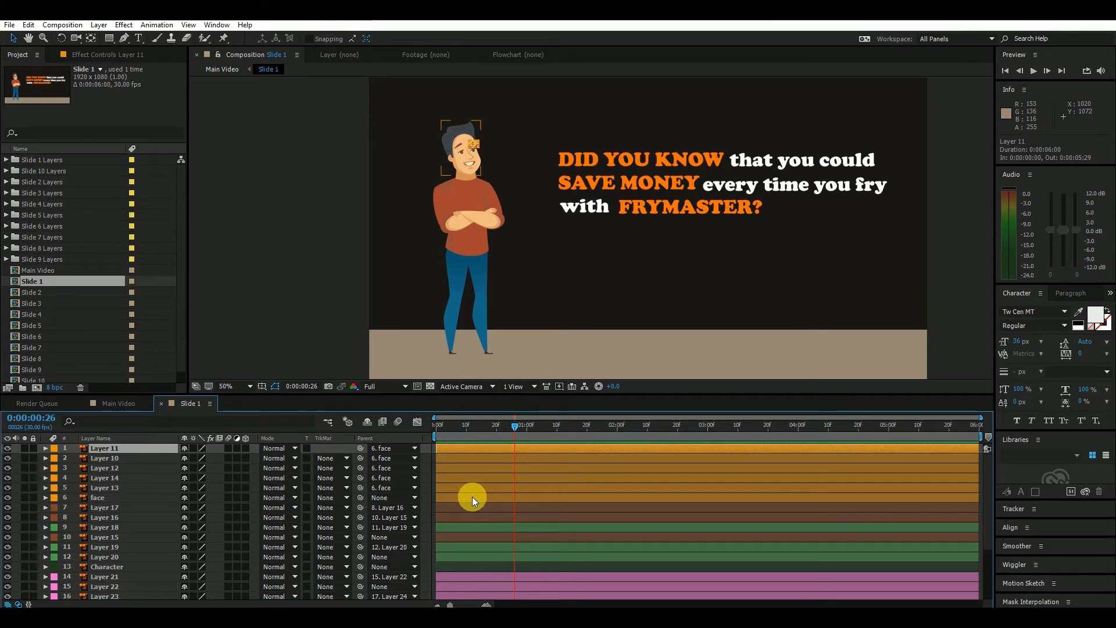
click(116, 497)
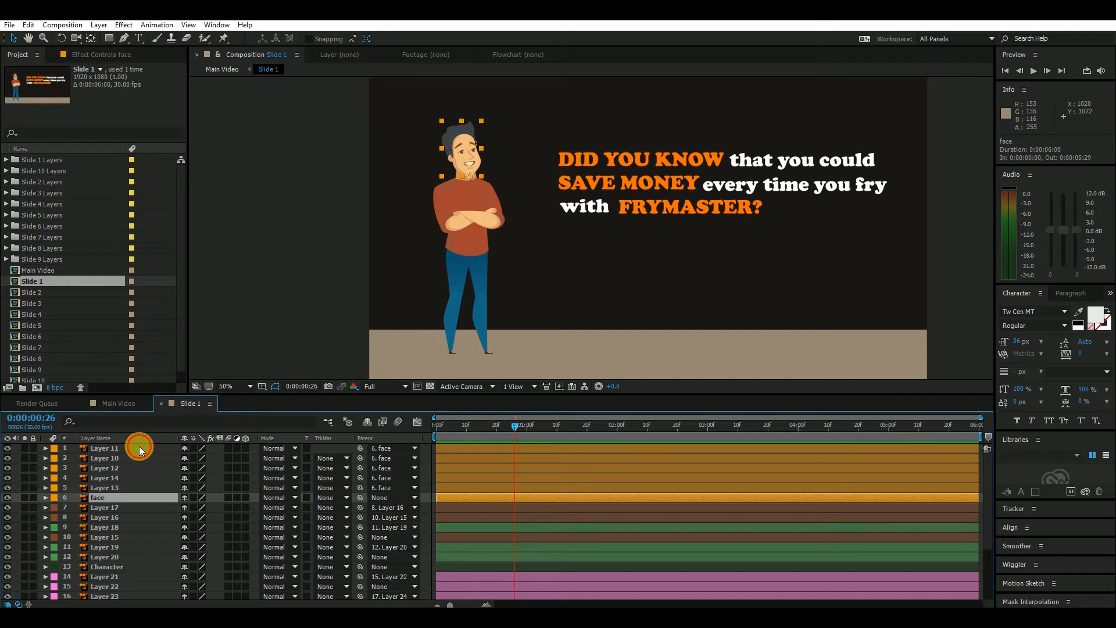
click(138, 446)
click(124, 496)
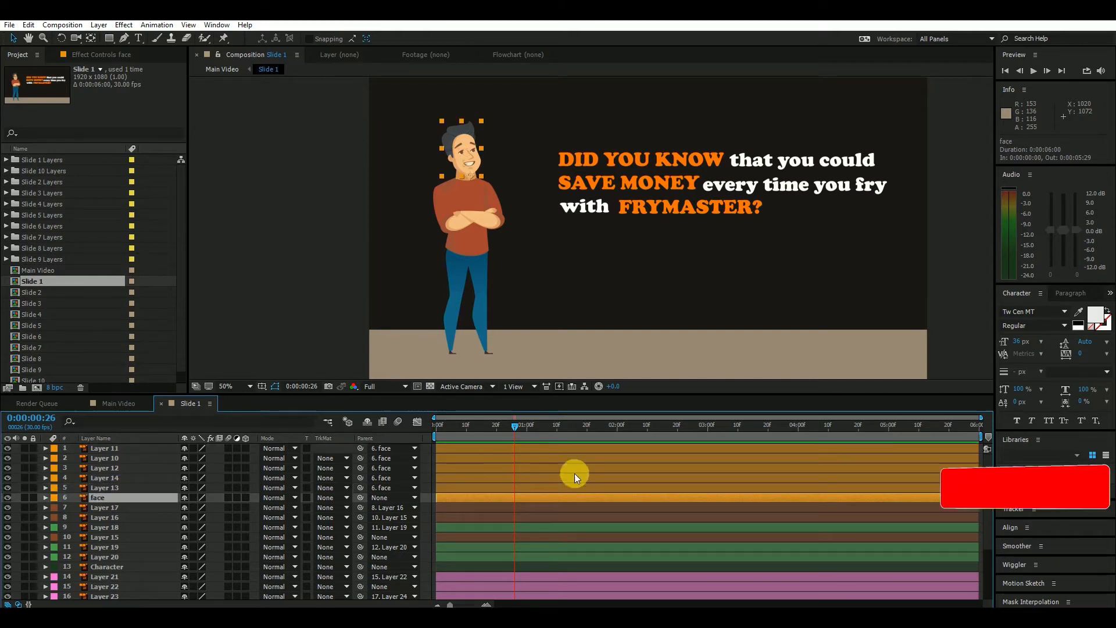
Step: Inspect the eyebrow, eye and mouth layers up close and check the parent options available for the face layer
drag(329, 221, 358, 237)
scroll(469, 188, up, 1)
drag(582, 155, 582, 163)
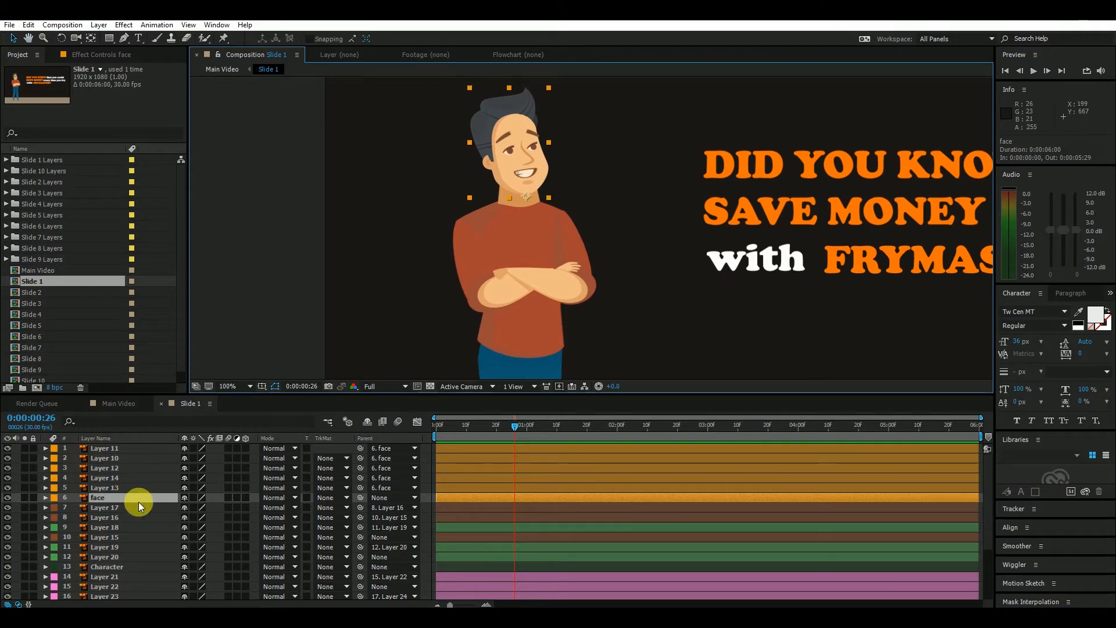
click(129, 487)
shift+click(120, 446)
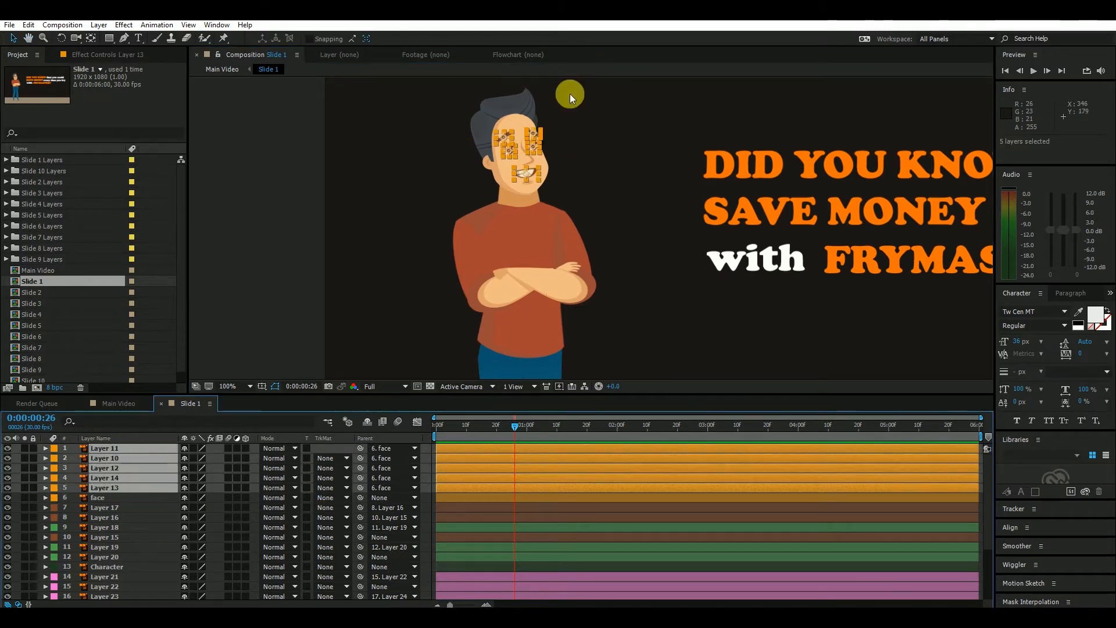
scroll(457, 177, up, 2)
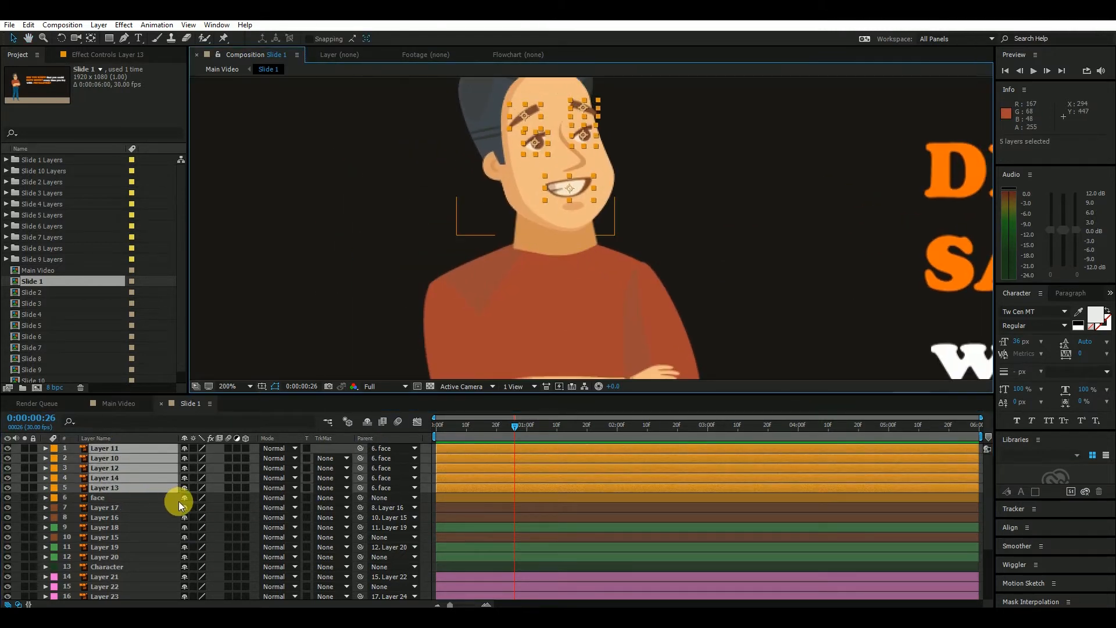
click(385, 499)
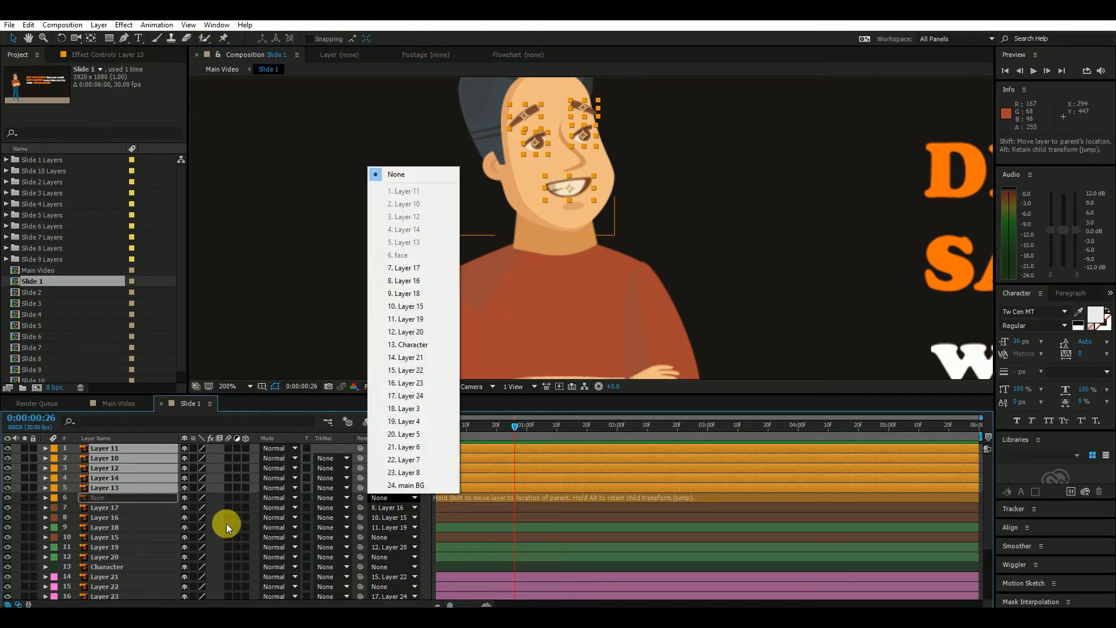
drag(122, 503, 122, 502)
click(440, 270)
click(513, 198)
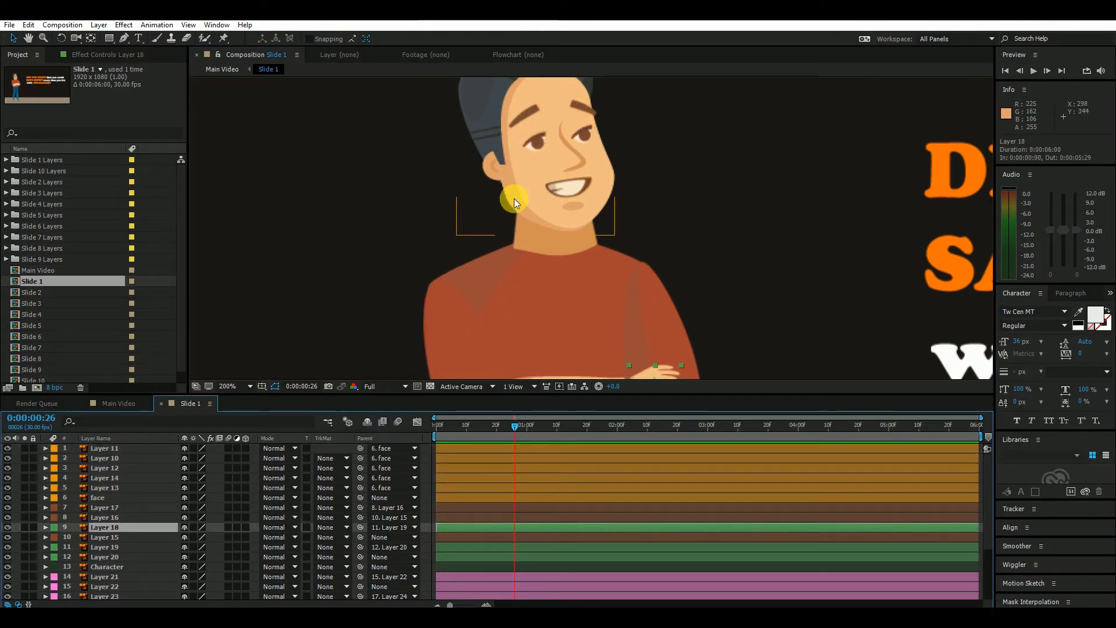
scroll(705, 239, down, 1)
drag(629, 249, 617, 140)
drag(636, 279, 593, 279)
scroll(593, 279, down, 1)
drag(598, 218, 601, 261)
scroll(584, 245, up, 1)
drag(510, 206, 512, 228)
click(275, 283)
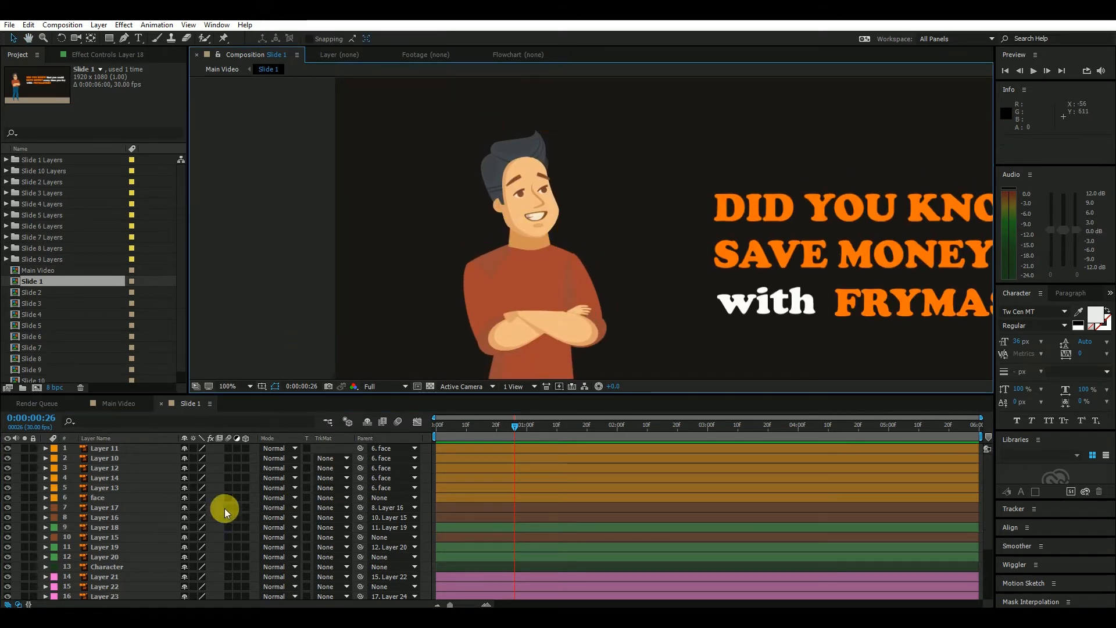
click(496, 430)
click(486, 437)
scroll(573, 129, down, 2)
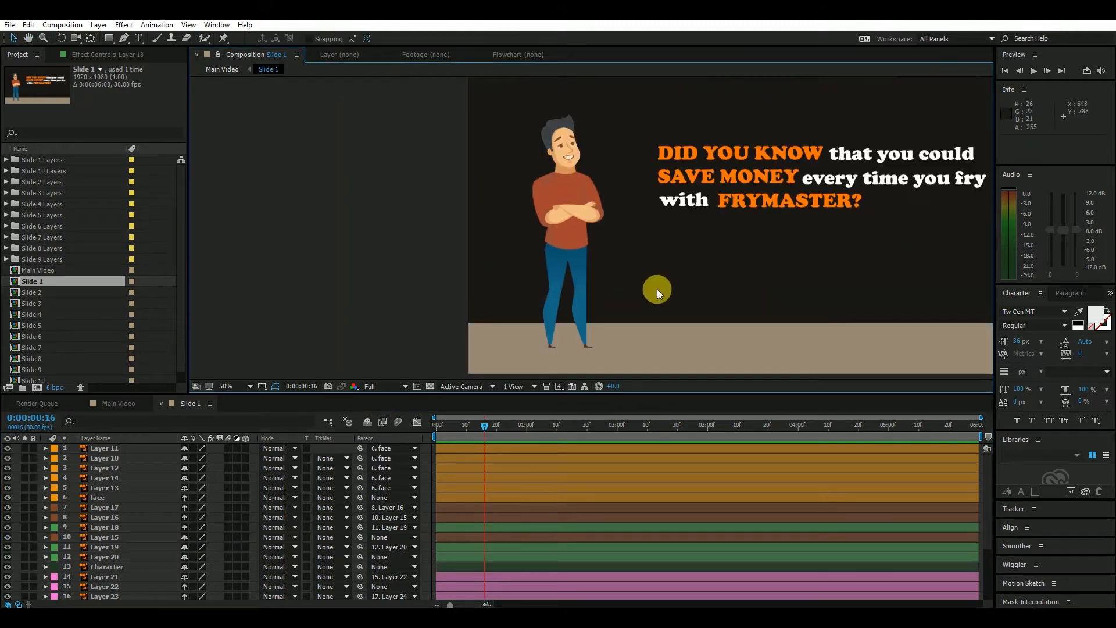
drag(652, 295, 466, 295)
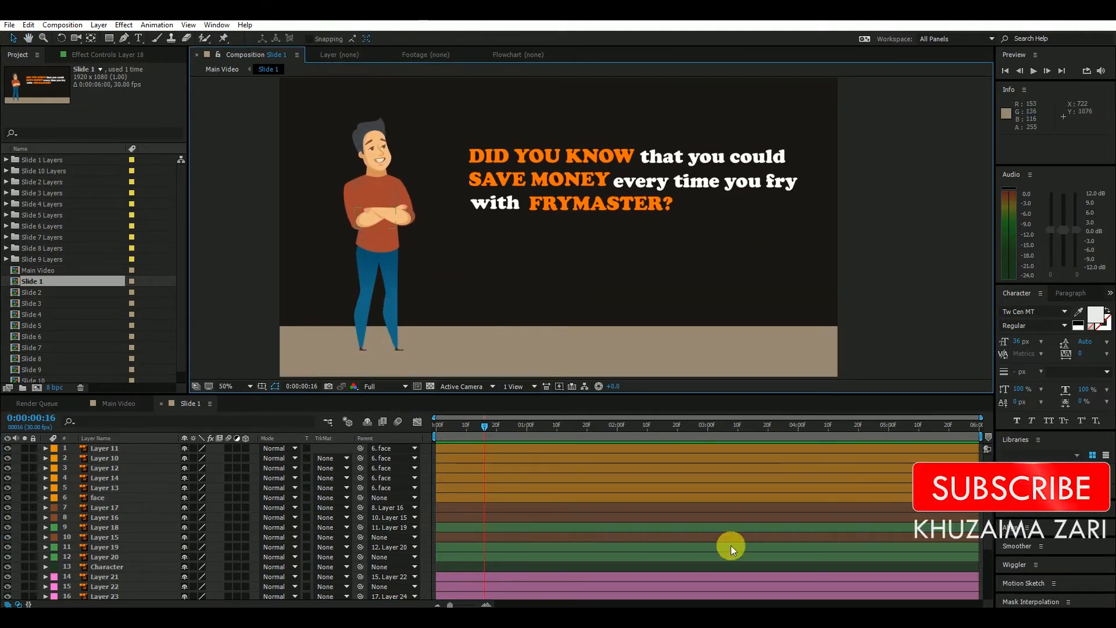
Step: Lock the main BG layer of Slide 1
scroll(730, 546, down, 3)
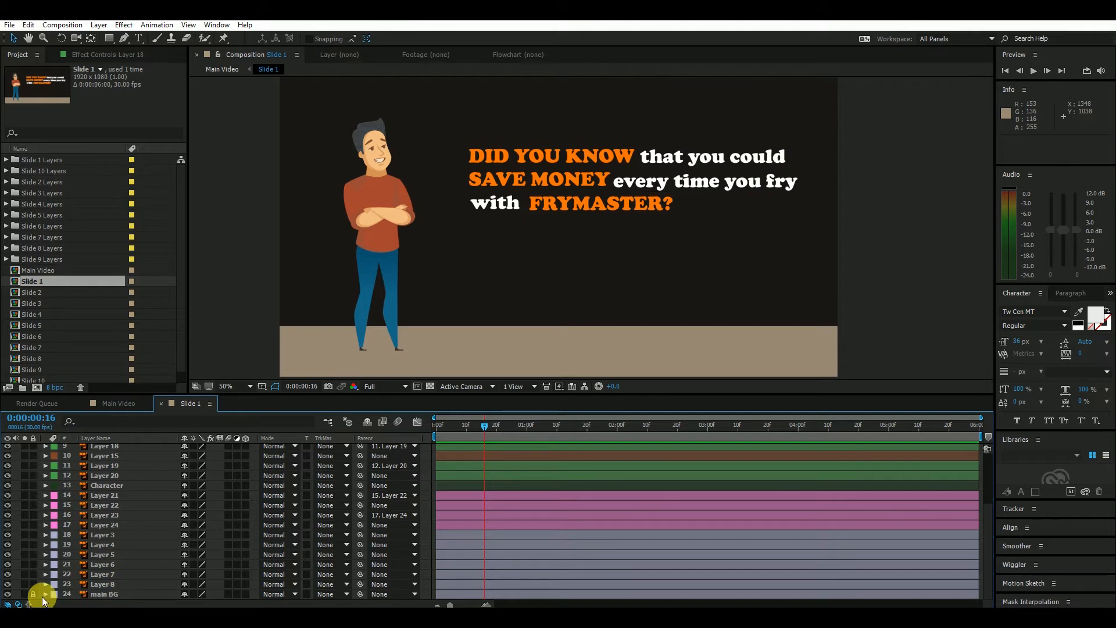
click(116, 594)
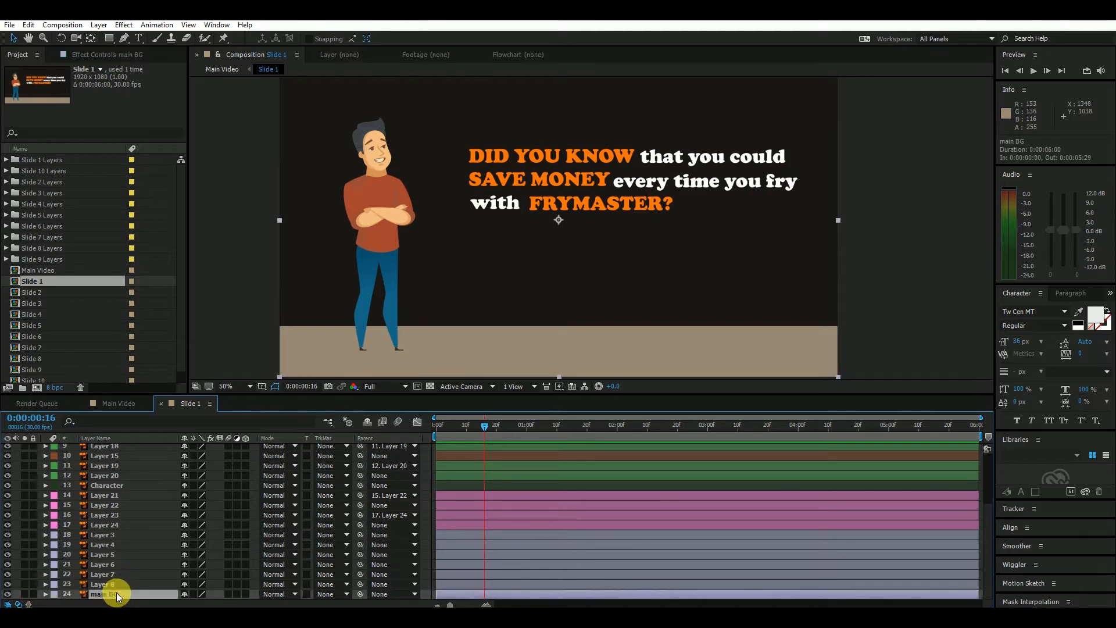
click(35, 592)
Step: Select the text layers from Layer 3 to Layer 8 and move the playhead to the start of Slide 1
click(105, 582)
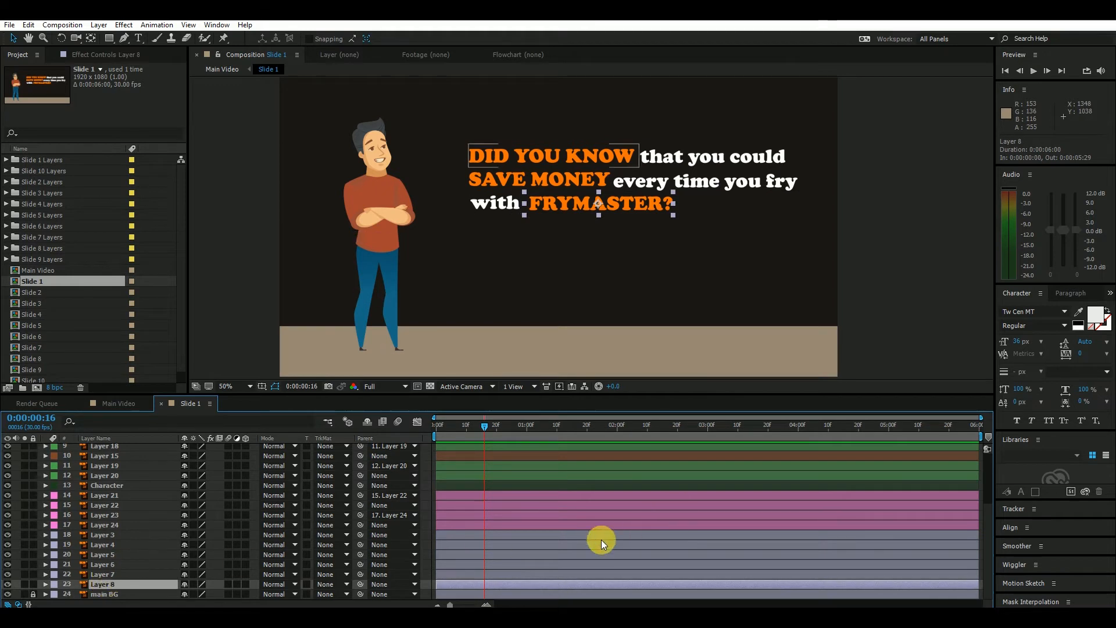
click(448, 539)
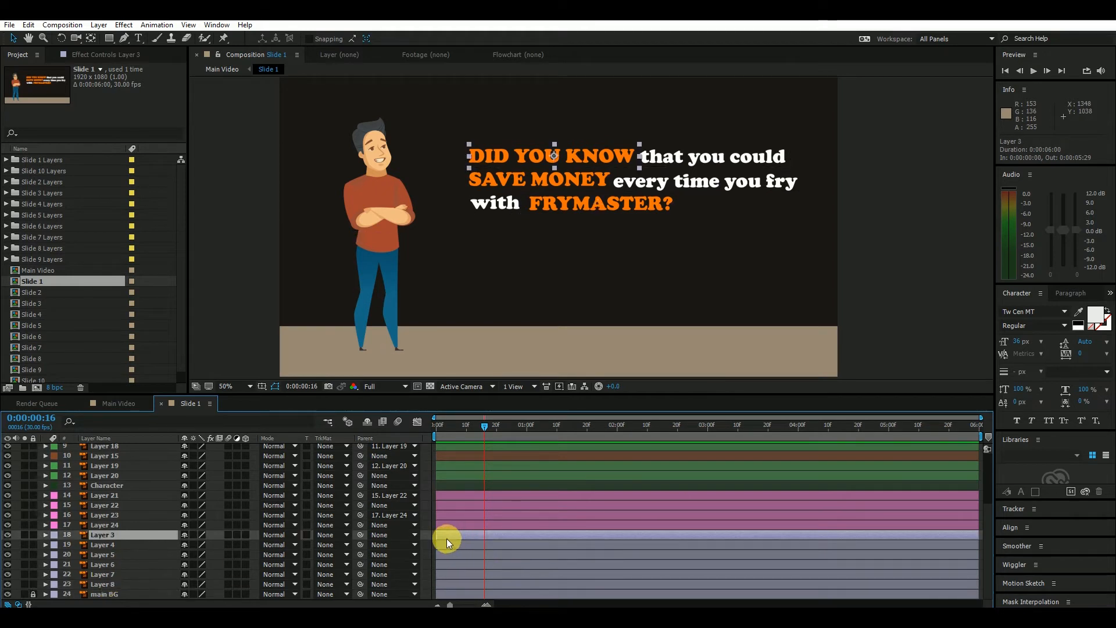
shift+click(116, 585)
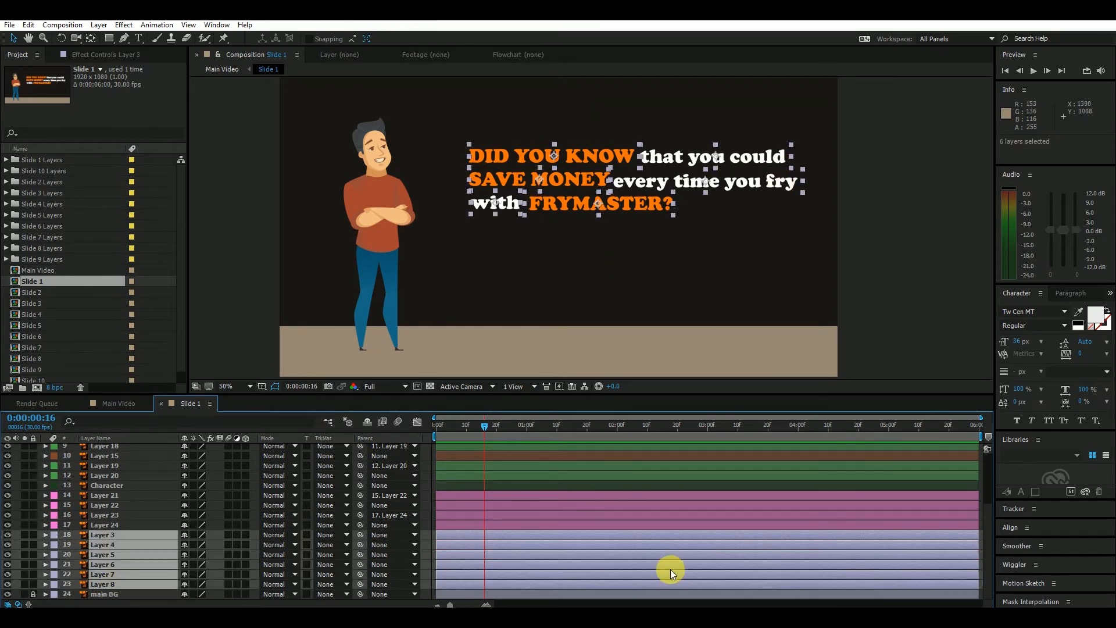
drag(476, 430, 429, 424)
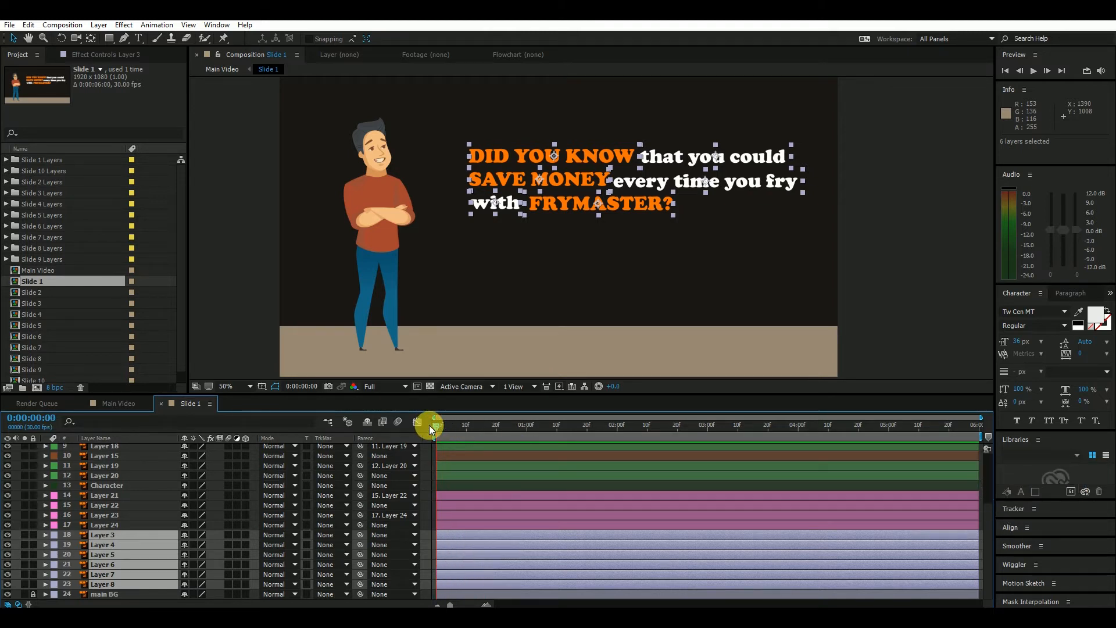
Step: Check the headline's separate text pieces and the character's body by selecting them one at a time in the composition
click(885, 201)
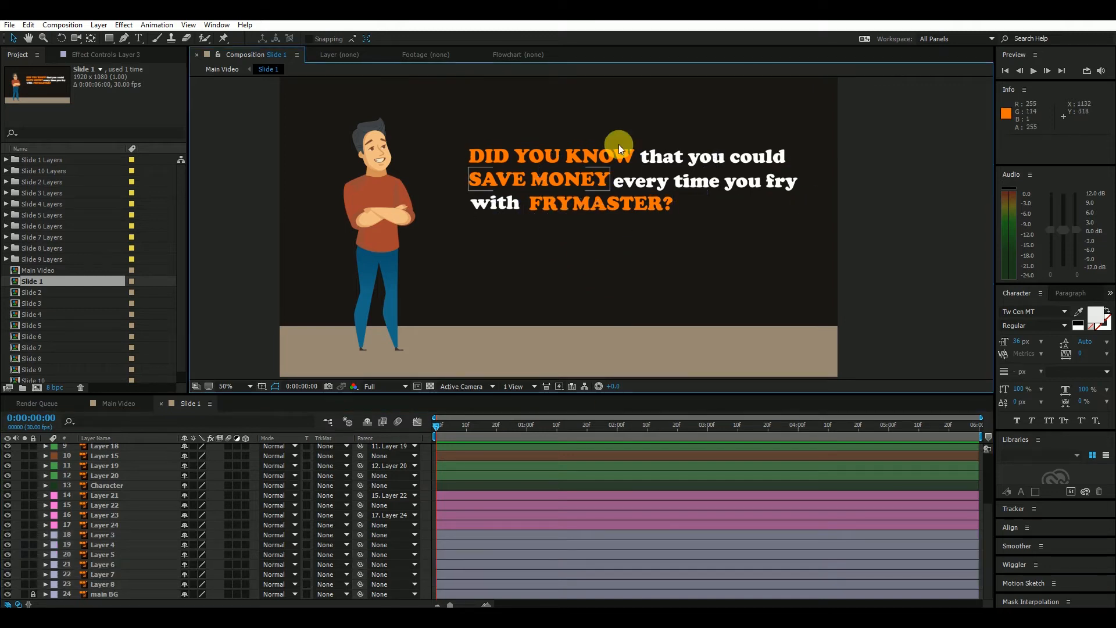
click(547, 163)
click(556, 181)
click(696, 179)
click(494, 204)
click(575, 204)
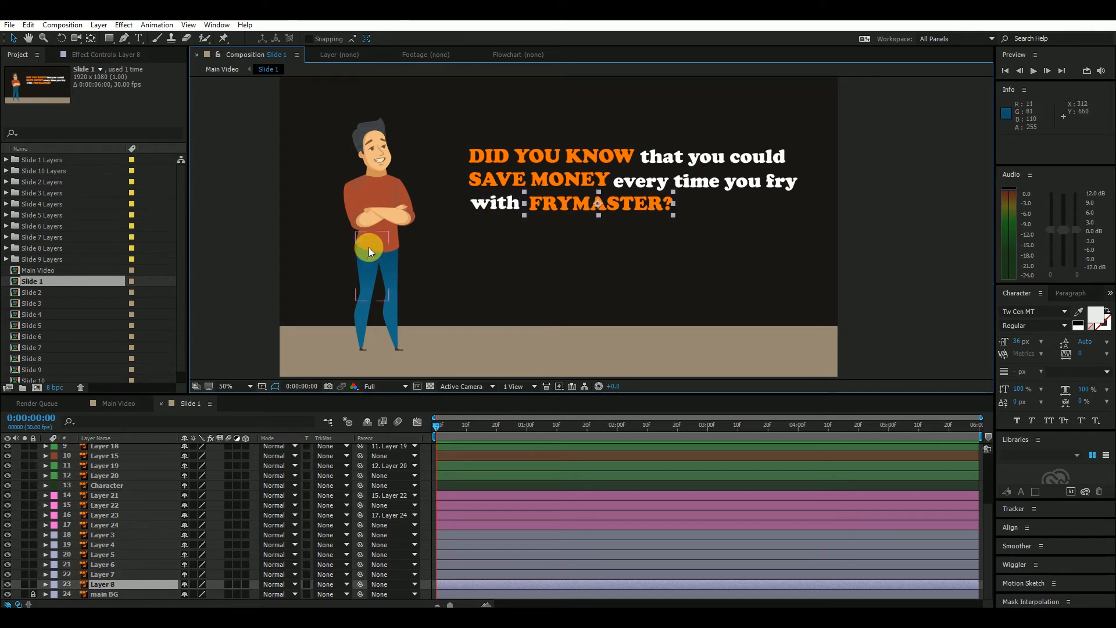
click(373, 233)
click(952, 182)
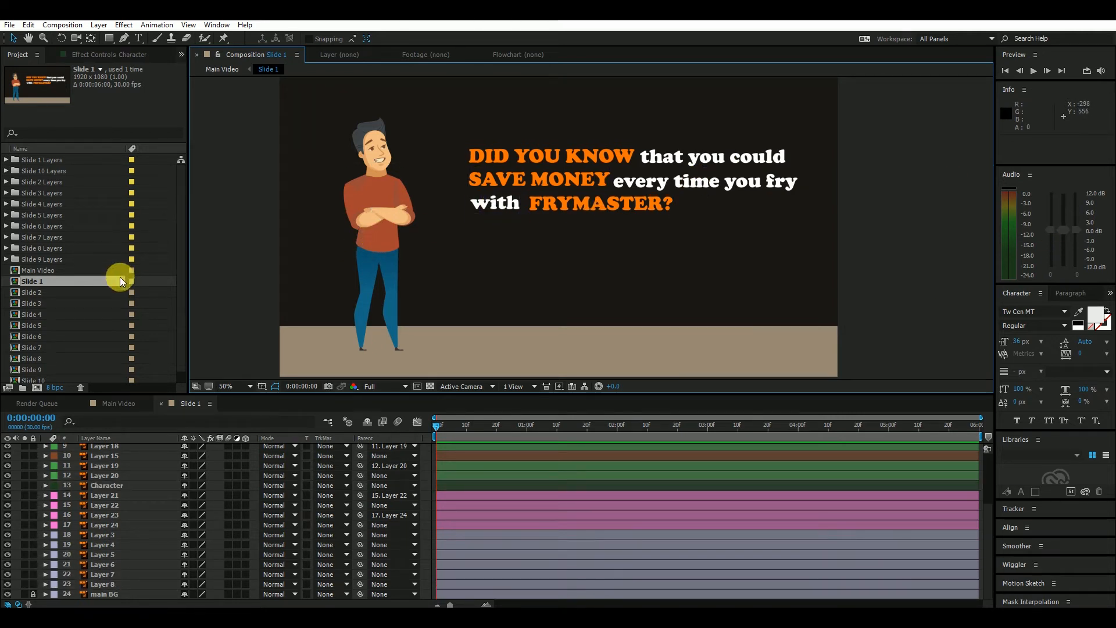
Step: Open the Slide 2 composition at 0:00:01:08 and check its character layer, Layer 2, by toggling the layer's visibility
click(37, 292)
double_click(38, 295)
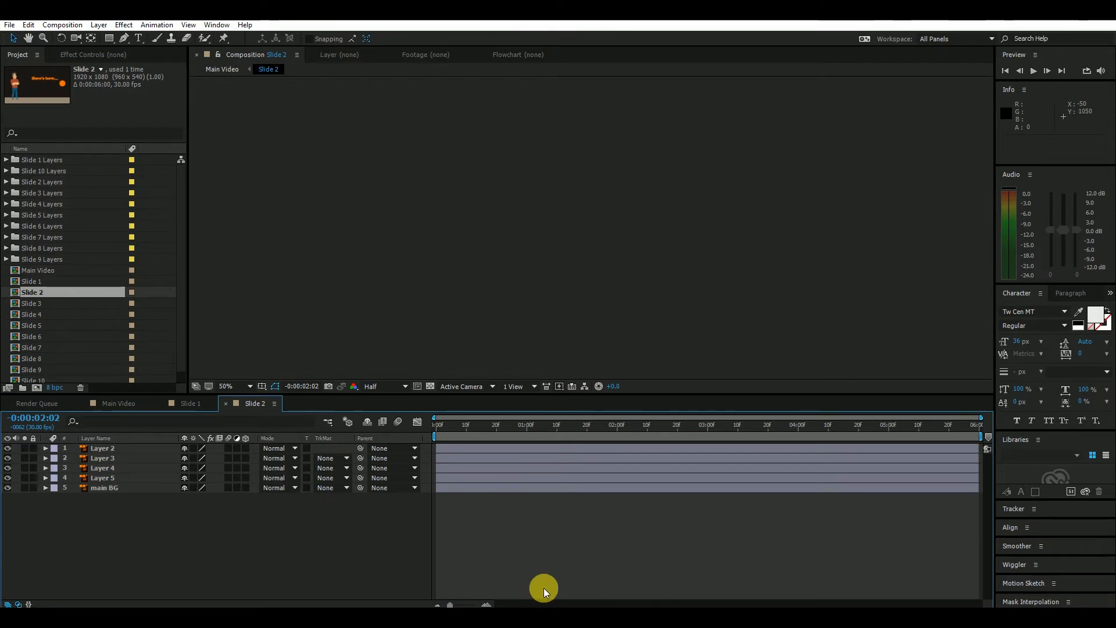
click(551, 426)
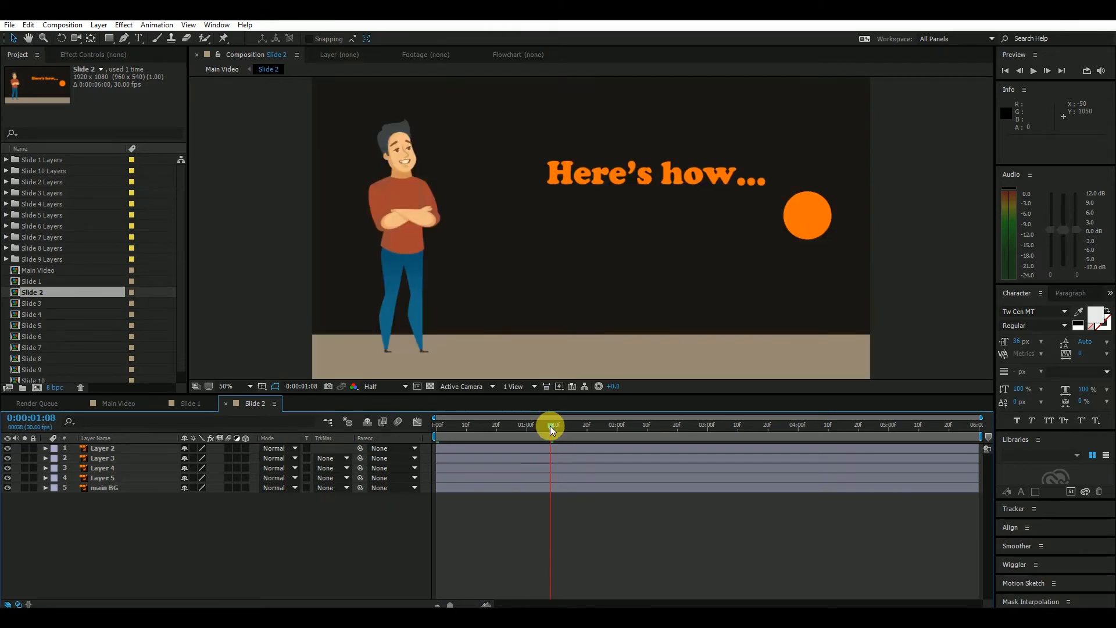
click(403, 200)
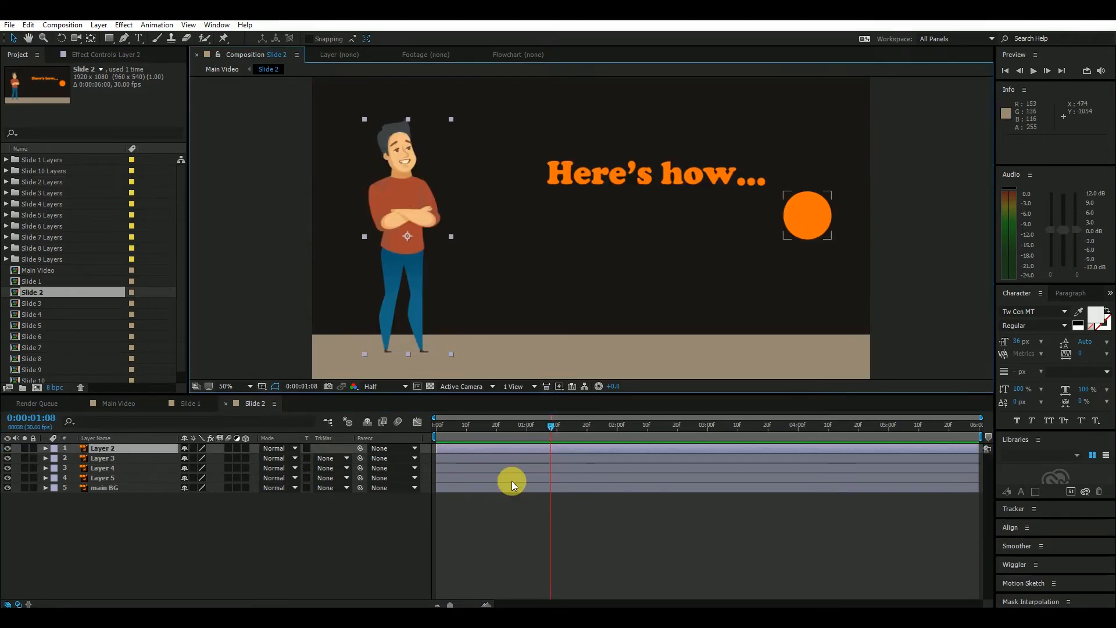
click(8, 448)
click(7, 448)
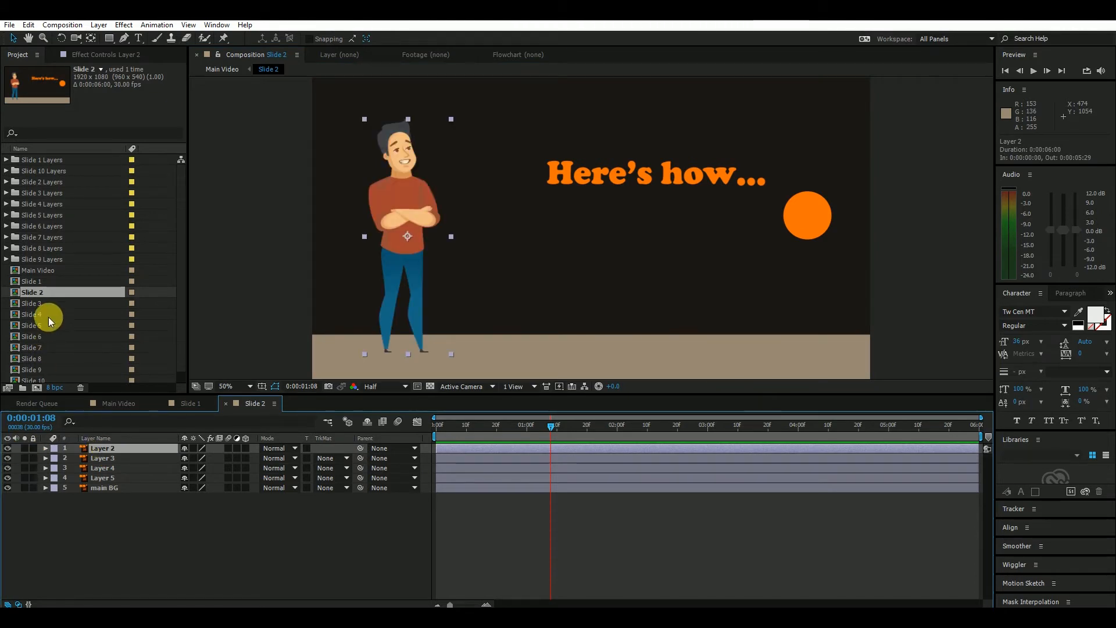
Step: Copy all the character layers from Slide 1 and paste them into Slide 2 above Layer 2
click(55, 281)
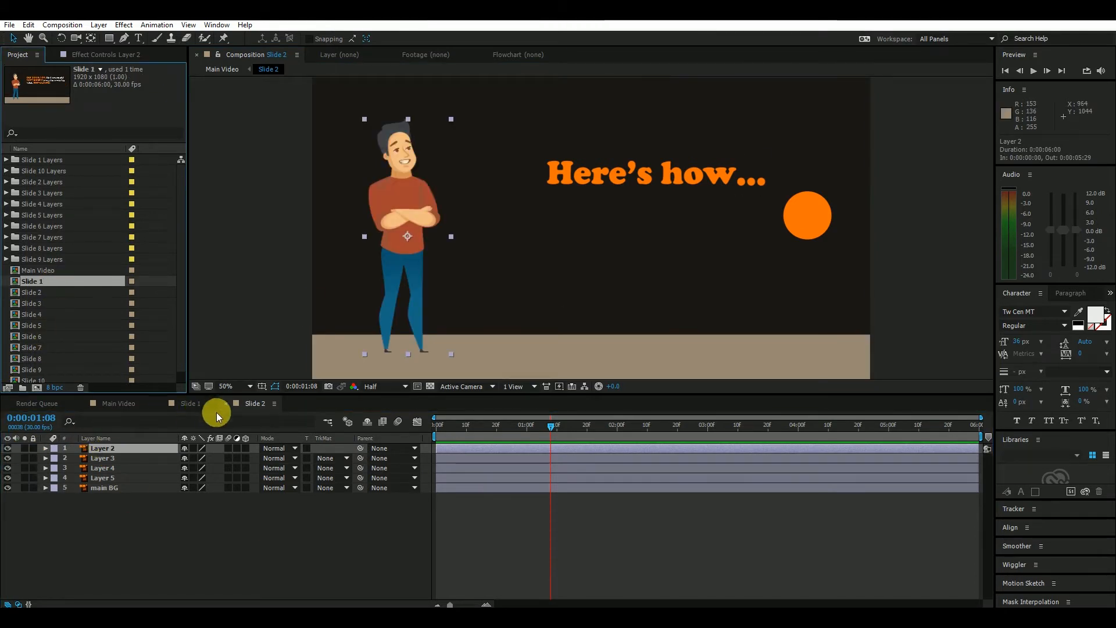
click(195, 405)
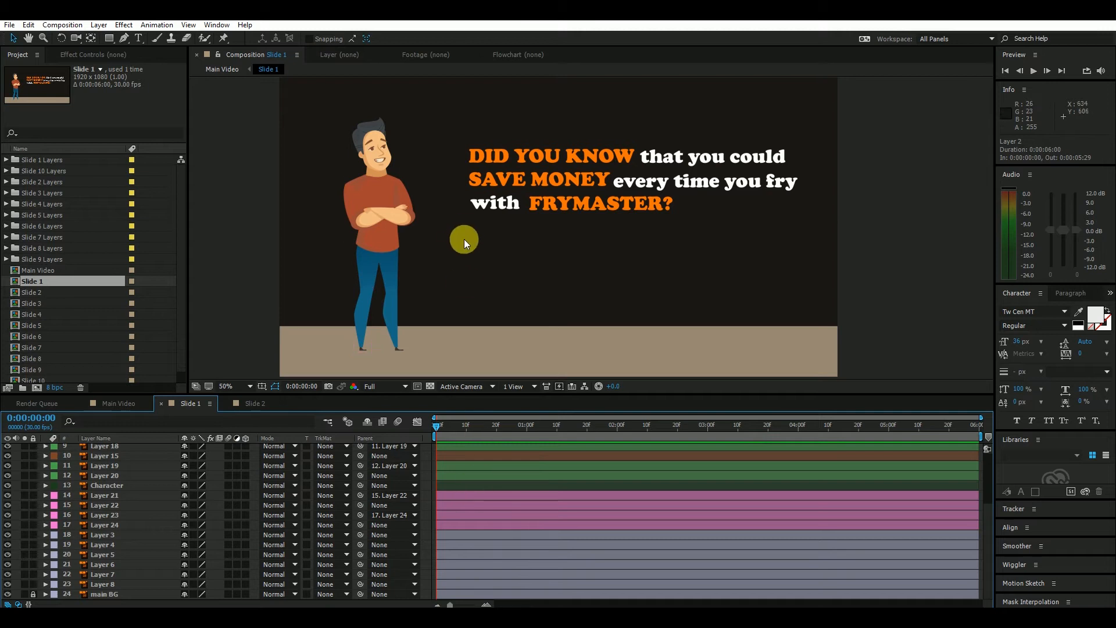
drag(282, 98, 434, 369)
scroll(155, 519, up, 4)
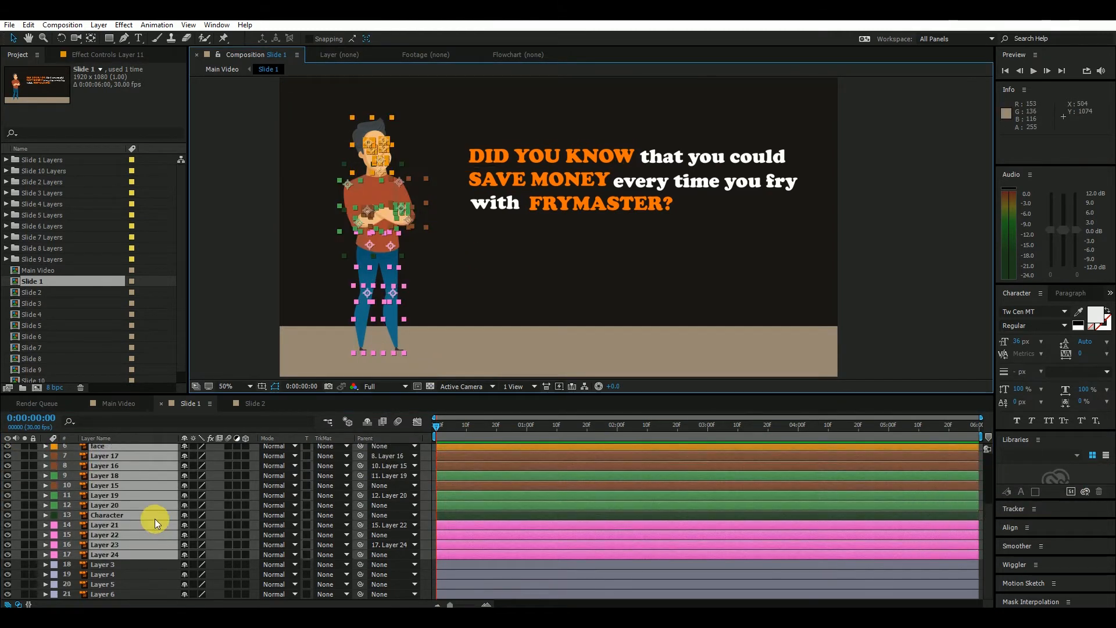
click(250, 403)
click(96, 446)
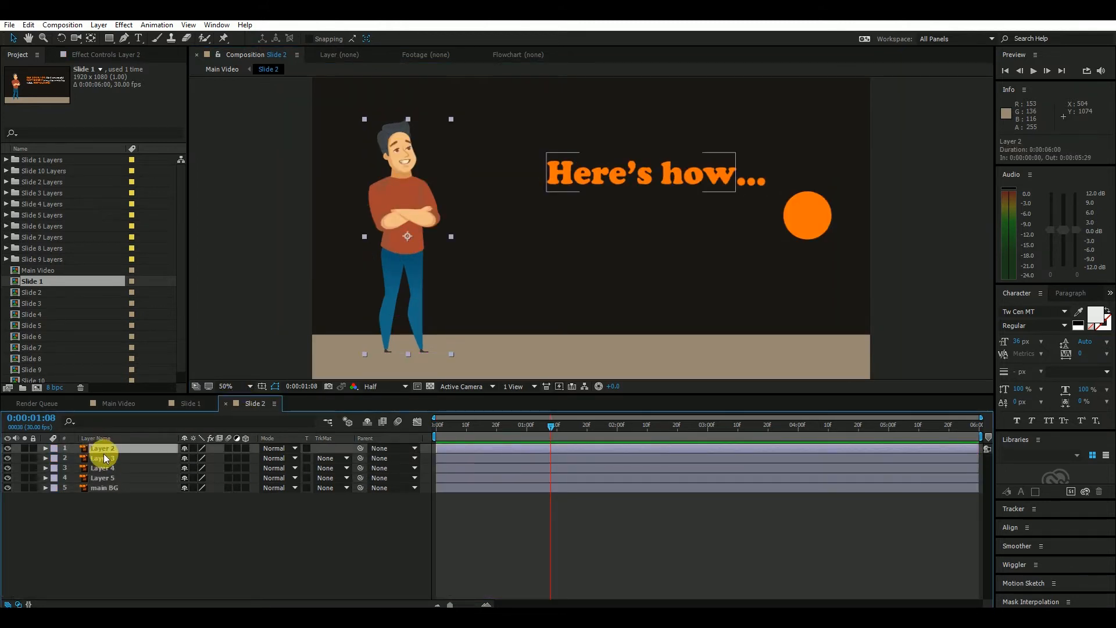
key(ctrl+v)
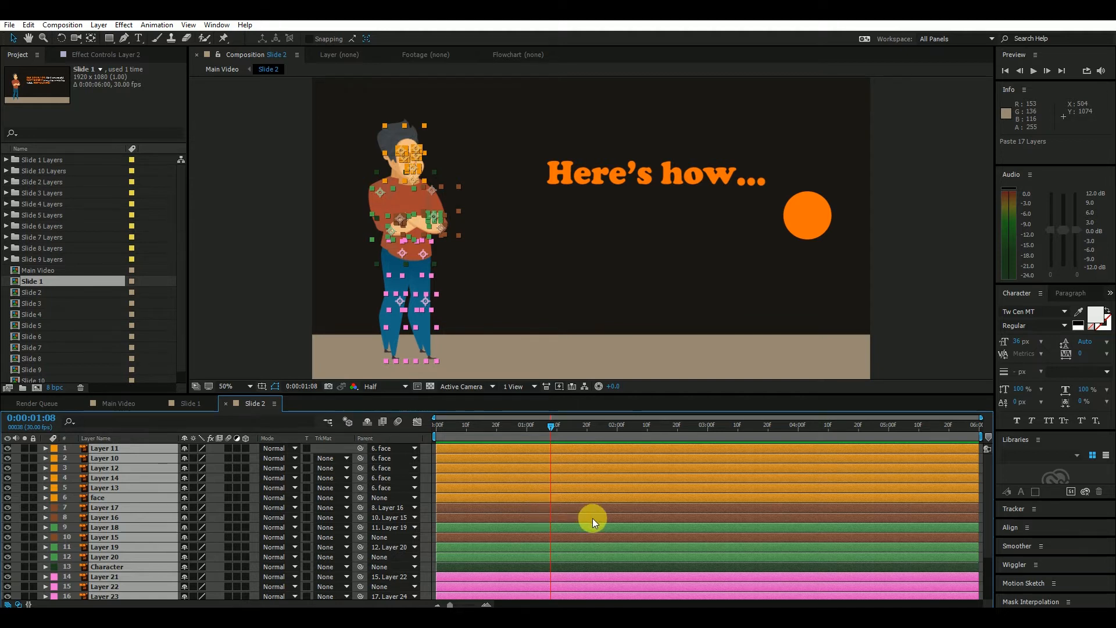
Step: Hide the original character layer, Layer 2, in Slide 2 and check the pasted character's body and face by selecting them
scroll(592, 518, down, 2)
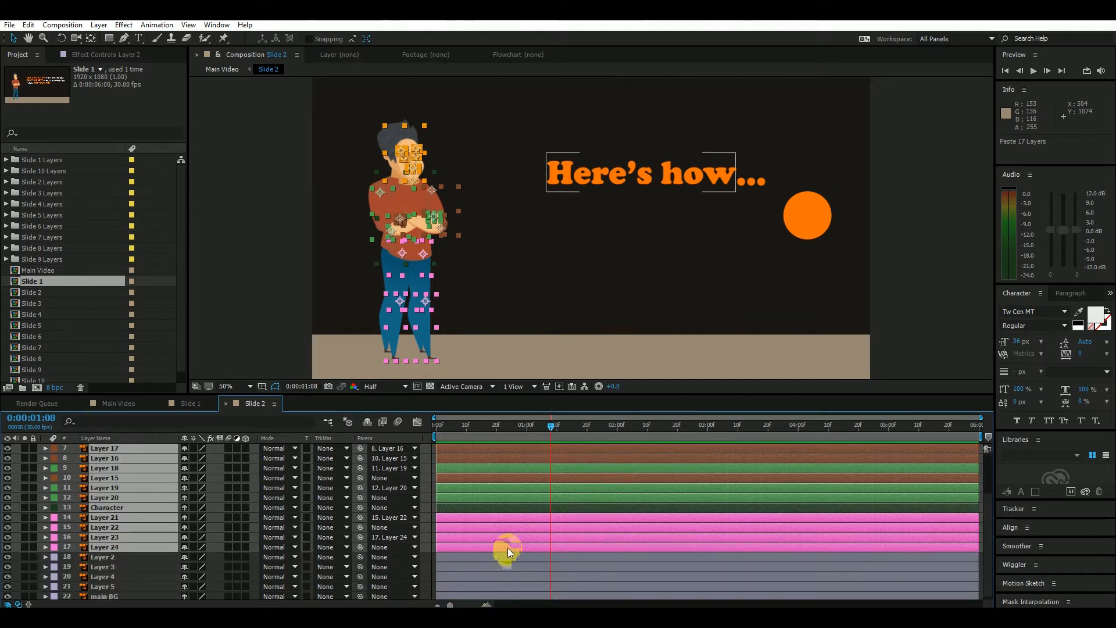
scroll(512, 547, up, 2)
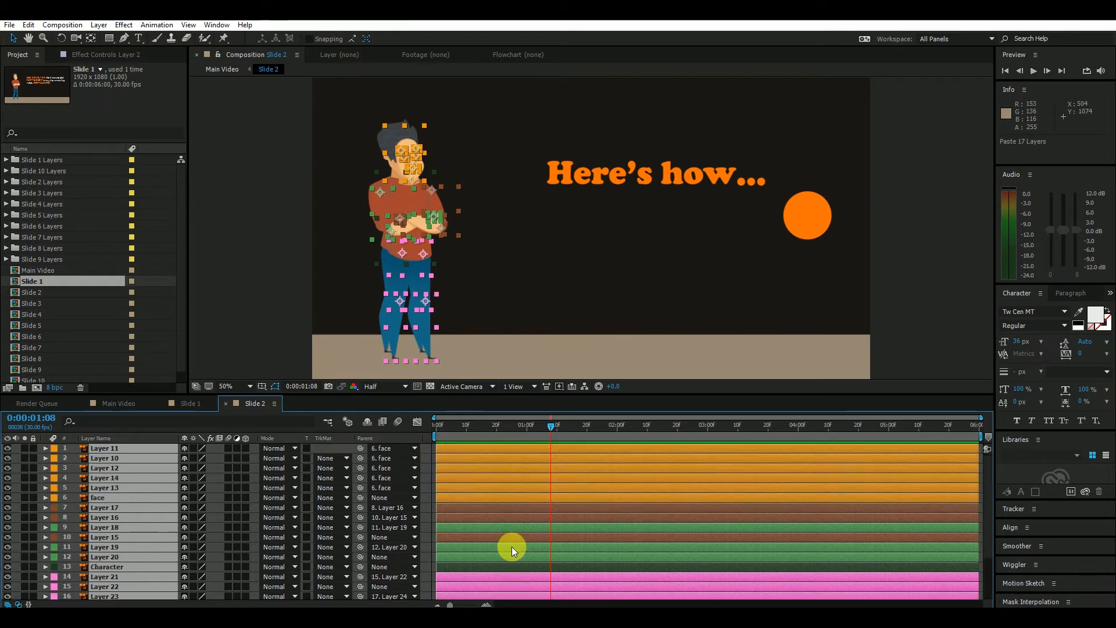
click(949, 274)
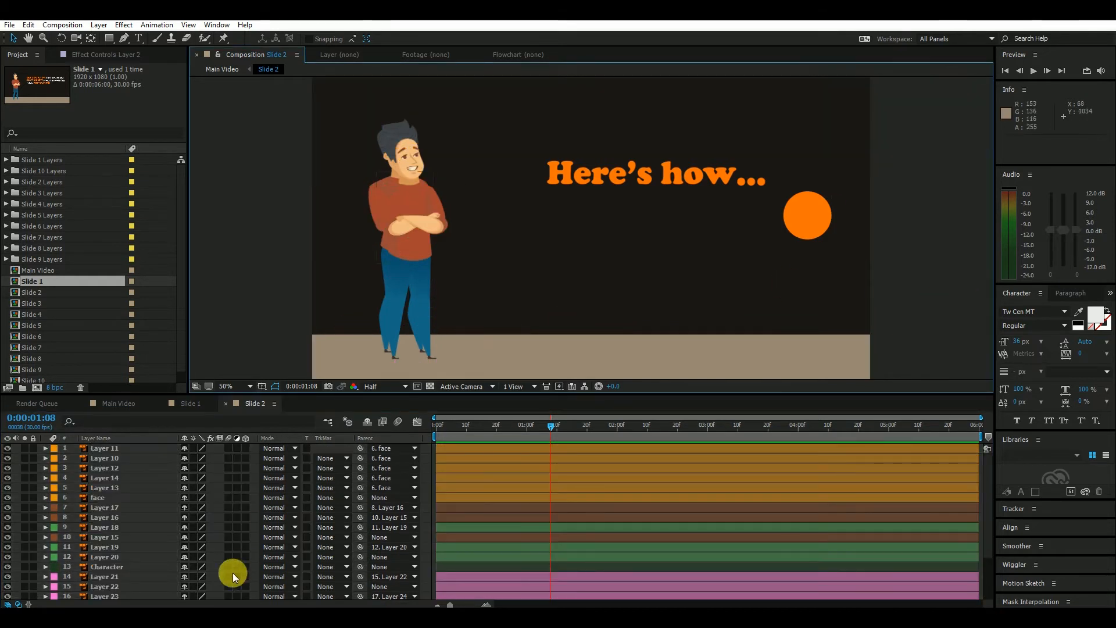
scroll(232, 573, down, 2)
click(390, 125)
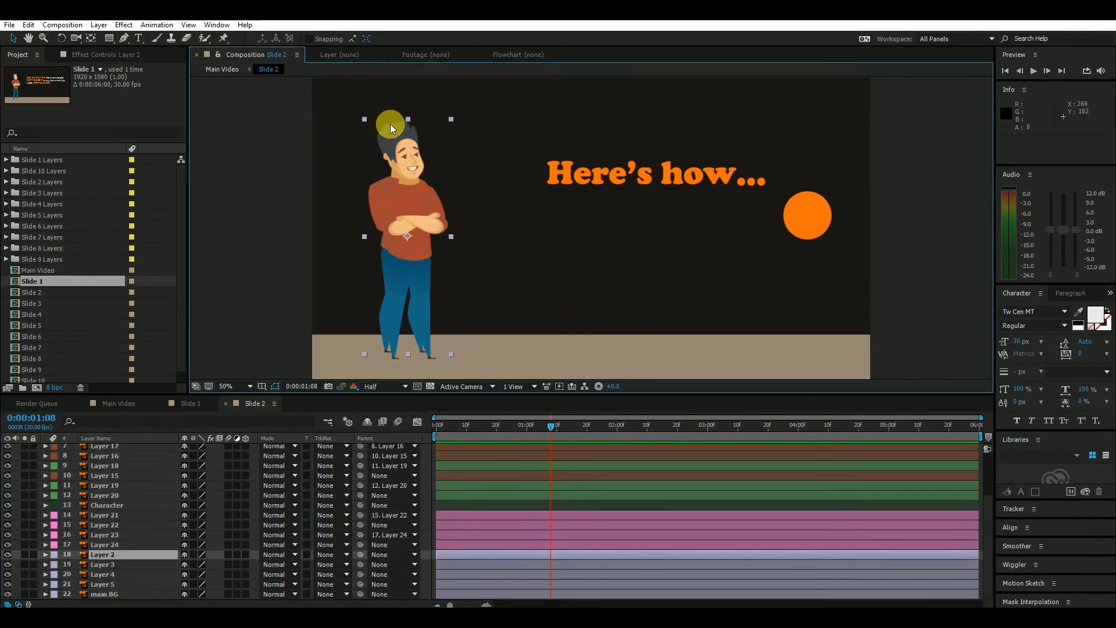
click(8, 555)
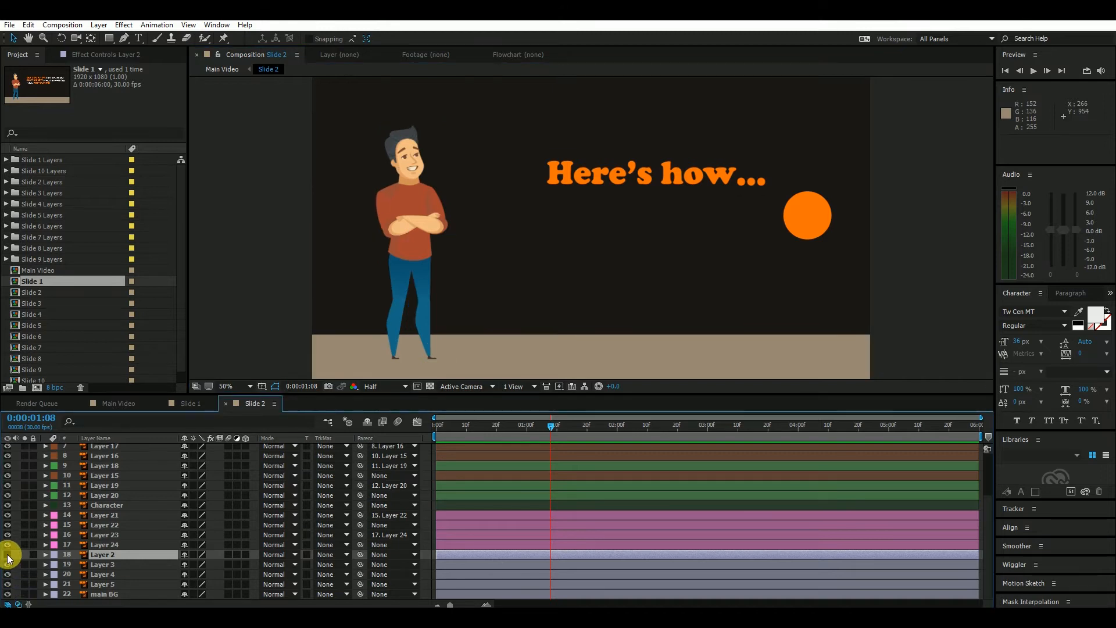
click(400, 194)
click(434, 224)
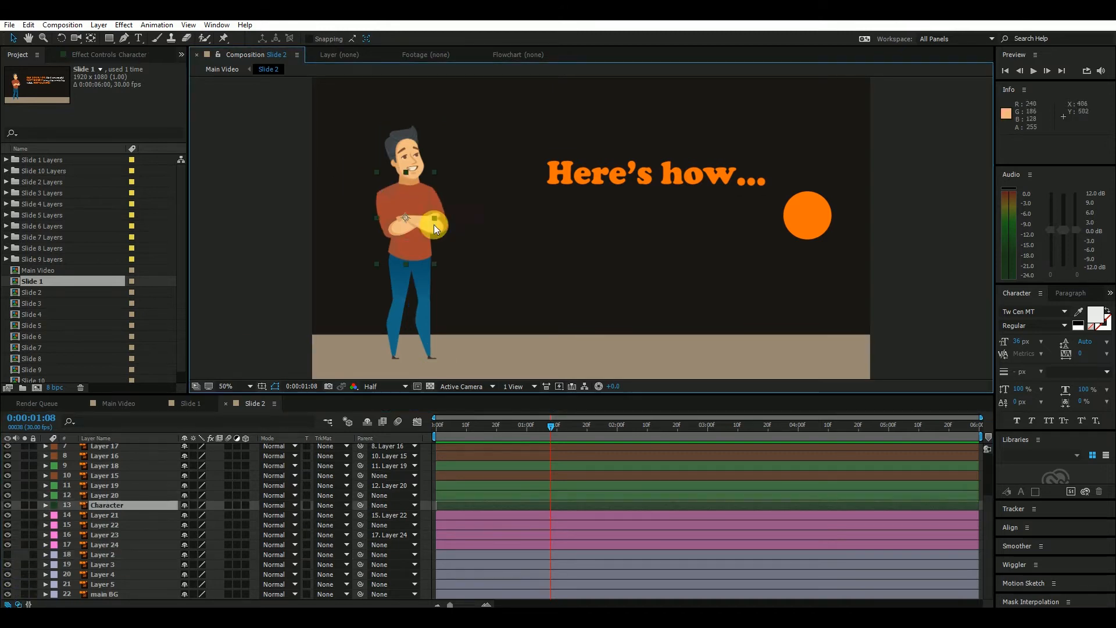
click(421, 152)
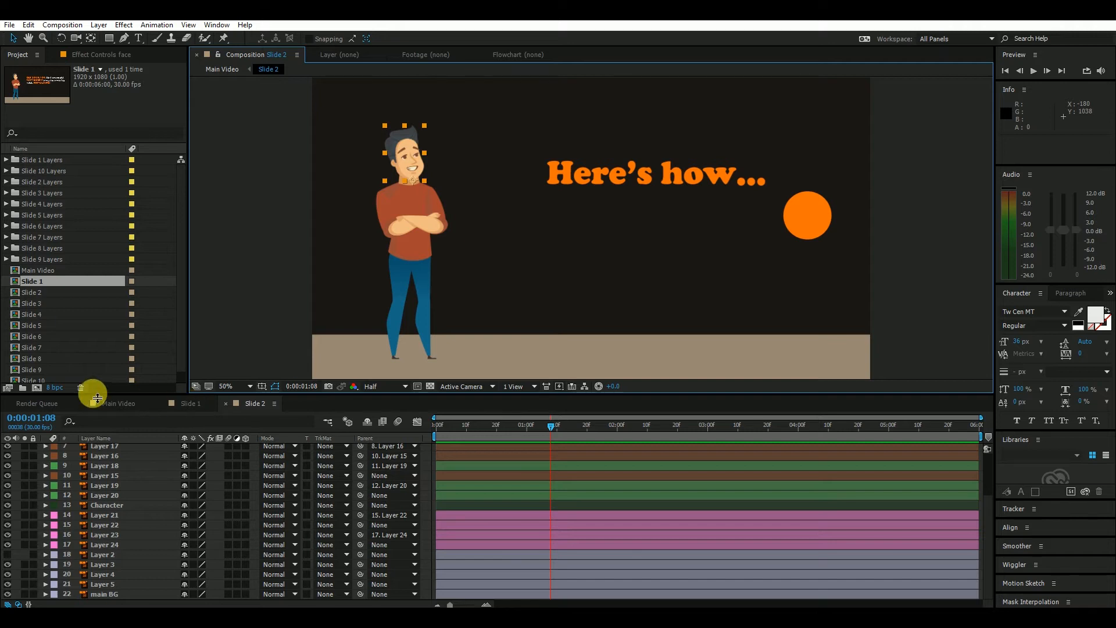
Step: Return to the Main Video composition and import bensound-punky.mp3 from the ExplainerVideo folder into the project
click(121, 403)
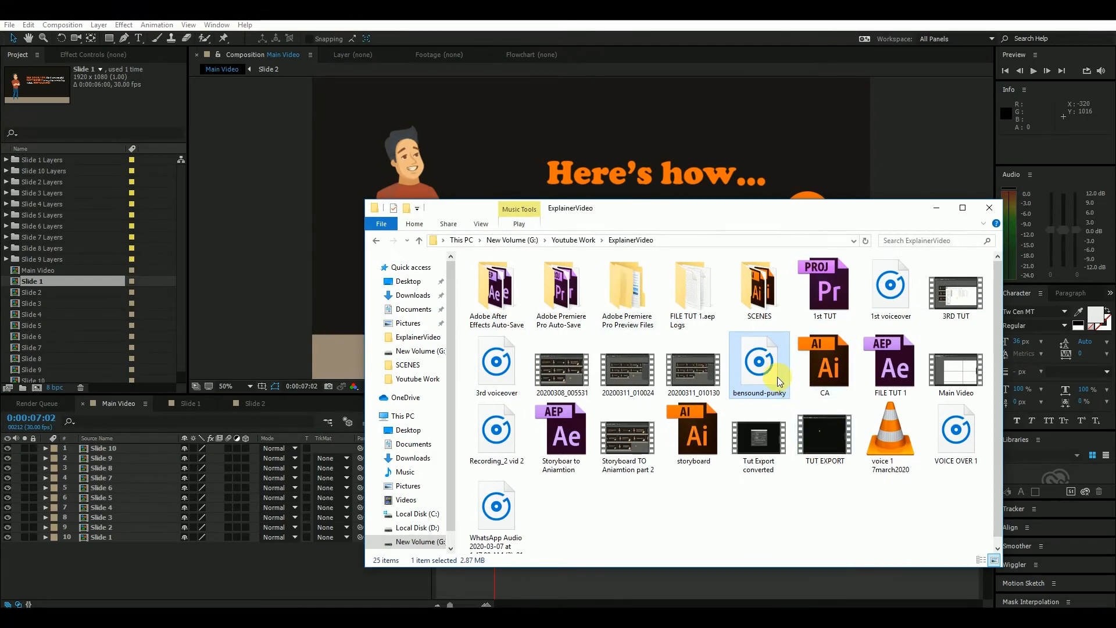
drag(759, 367, 382, 127)
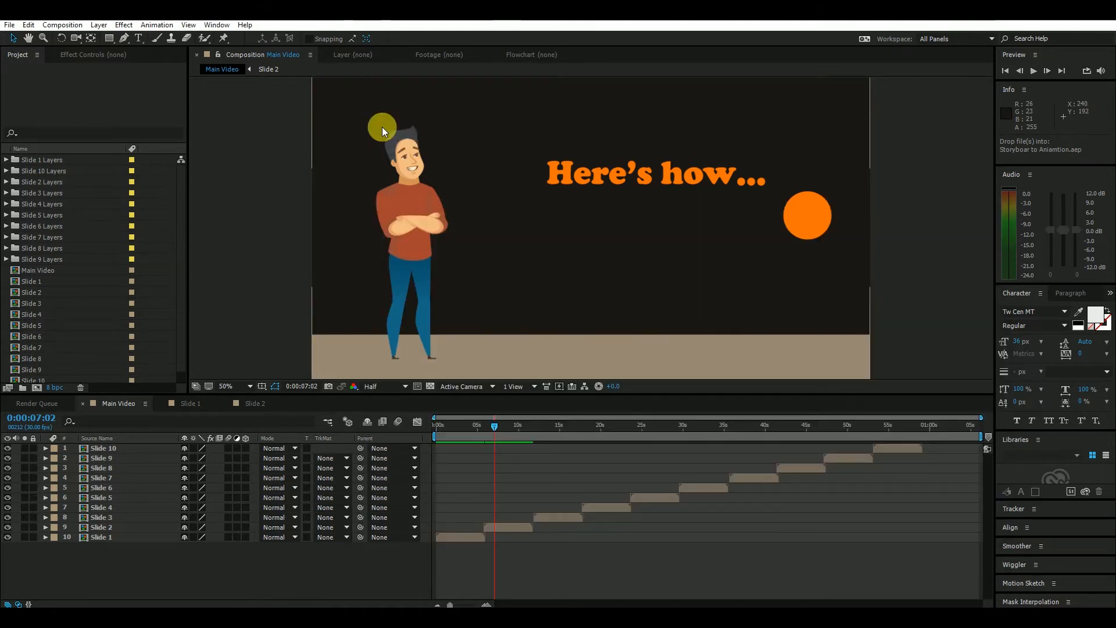
click(70, 281)
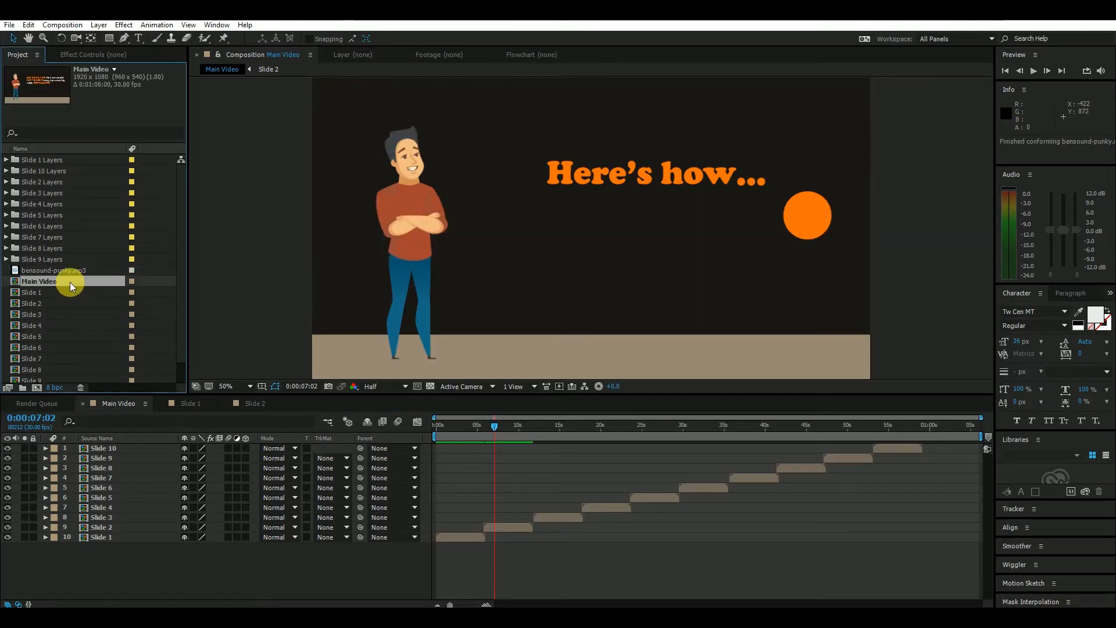
Step: Create a project folder named Compotions and move the Slide 1 to Slide 10 compositions into it
scroll(86, 361, down, 1)
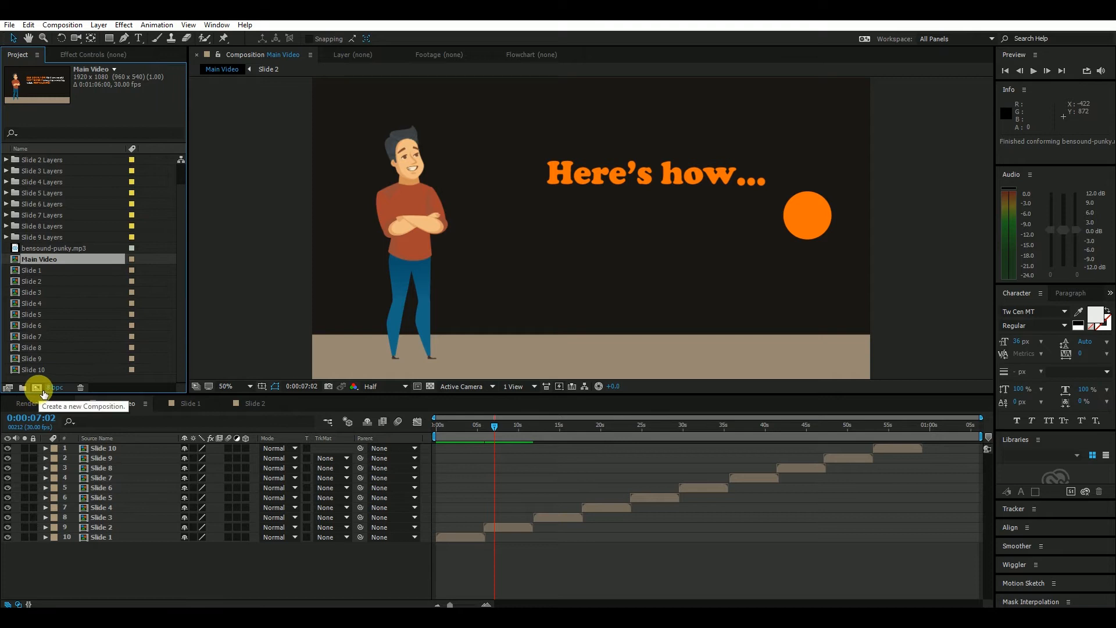
click(22, 386)
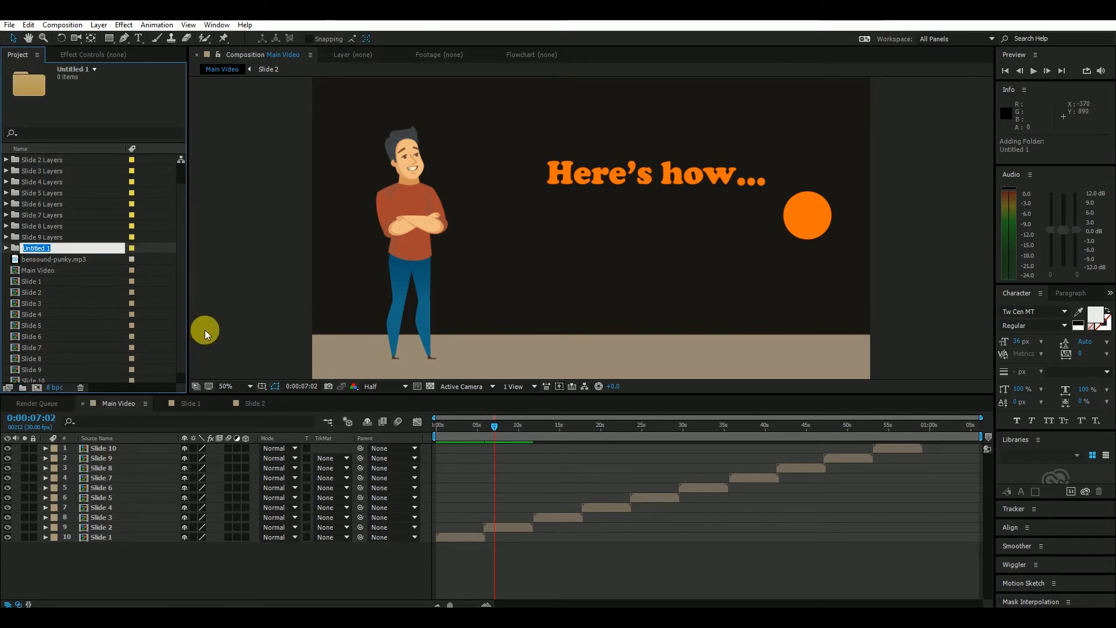
text(Compotions)
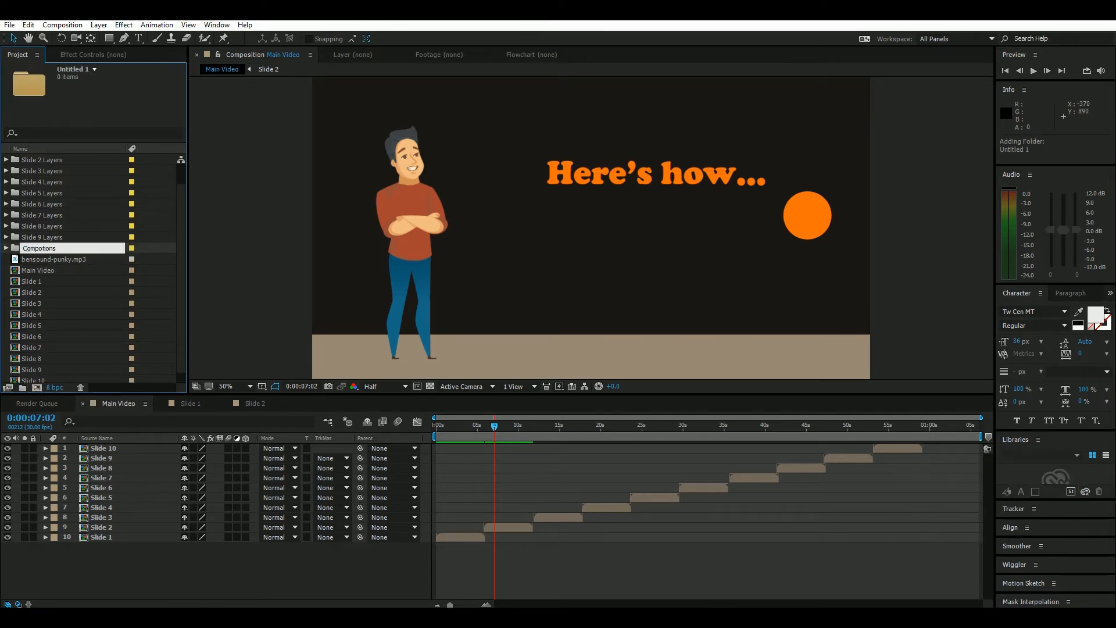
click(205, 330)
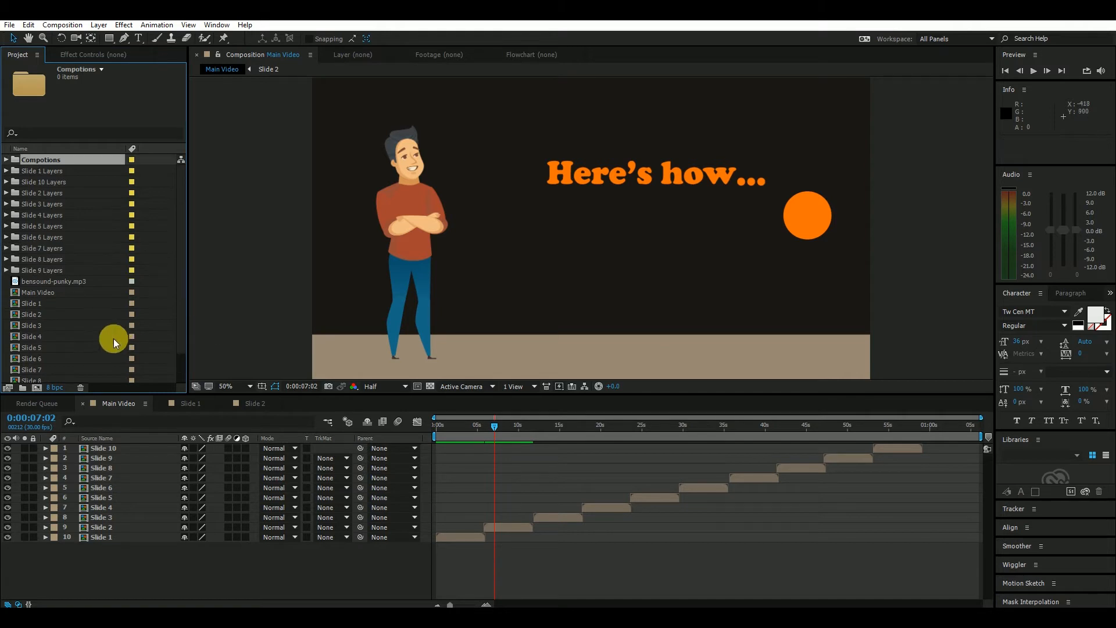
click(44, 304)
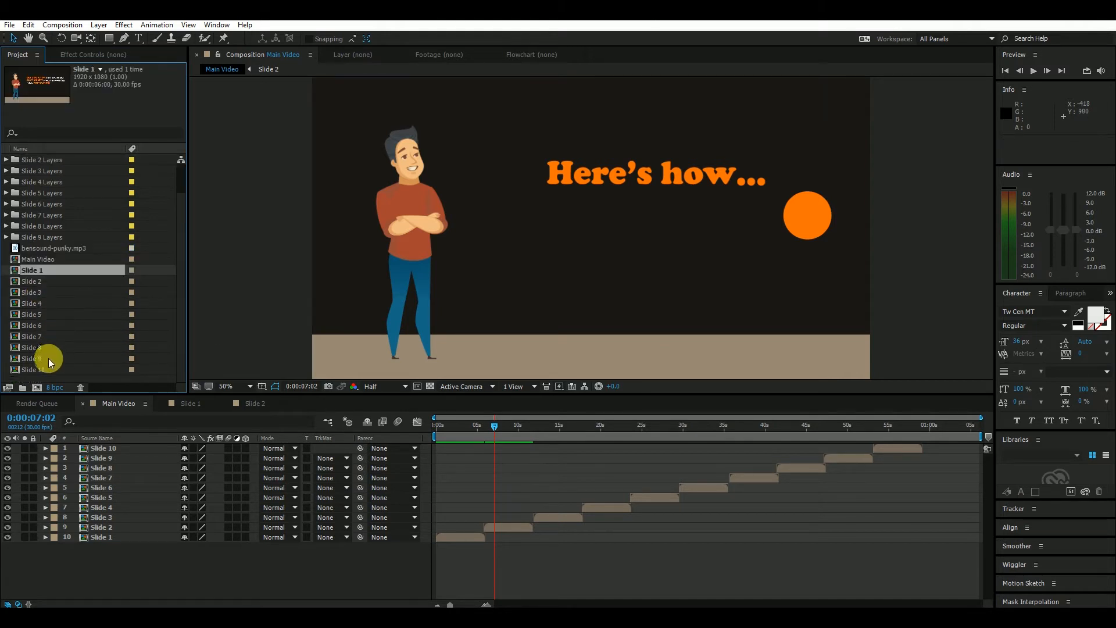
shift+click(48, 365)
drag(29, 306, 40, 159)
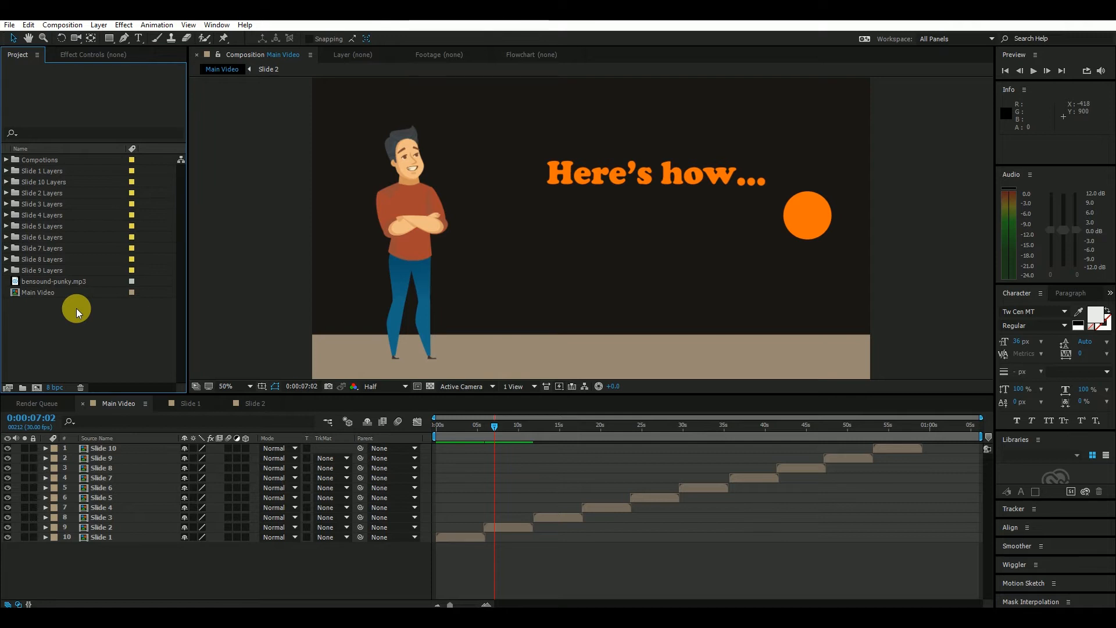
Step: Add bensound-punky.mp3 to the Main Video timeline beneath the Slide 1 layer, starting at the beginning of the composition
click(73, 282)
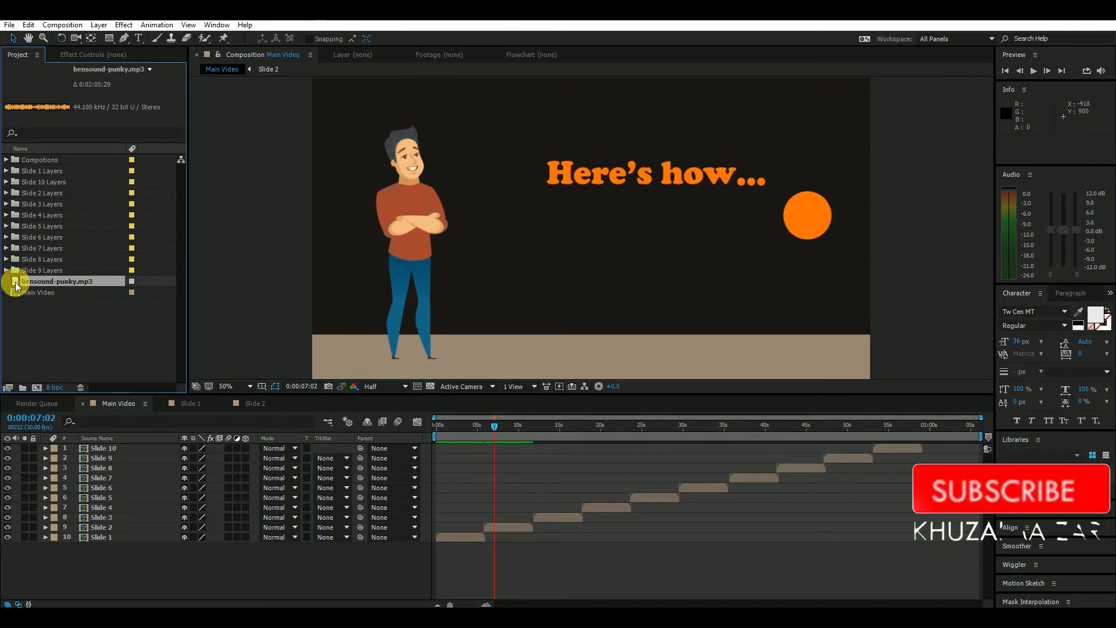
drag(15, 281, 454, 566)
drag(558, 546, 539, 550)
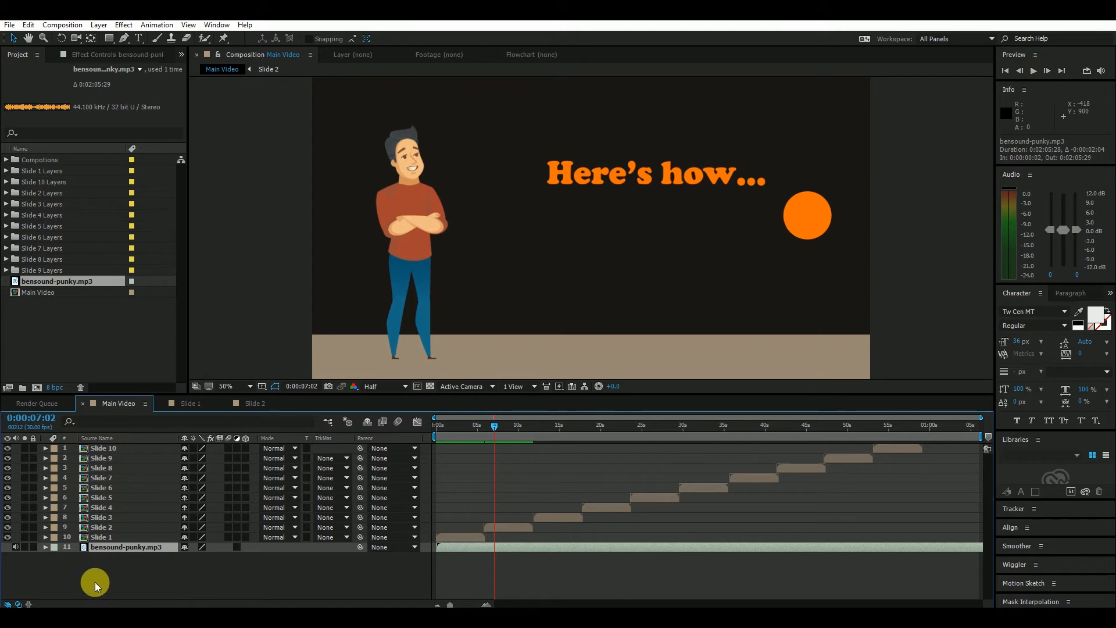
Step: Examine the music layer's audio waveform, move the playhead to 0:00:31:24 and collapse the layer's properties
click(41, 545)
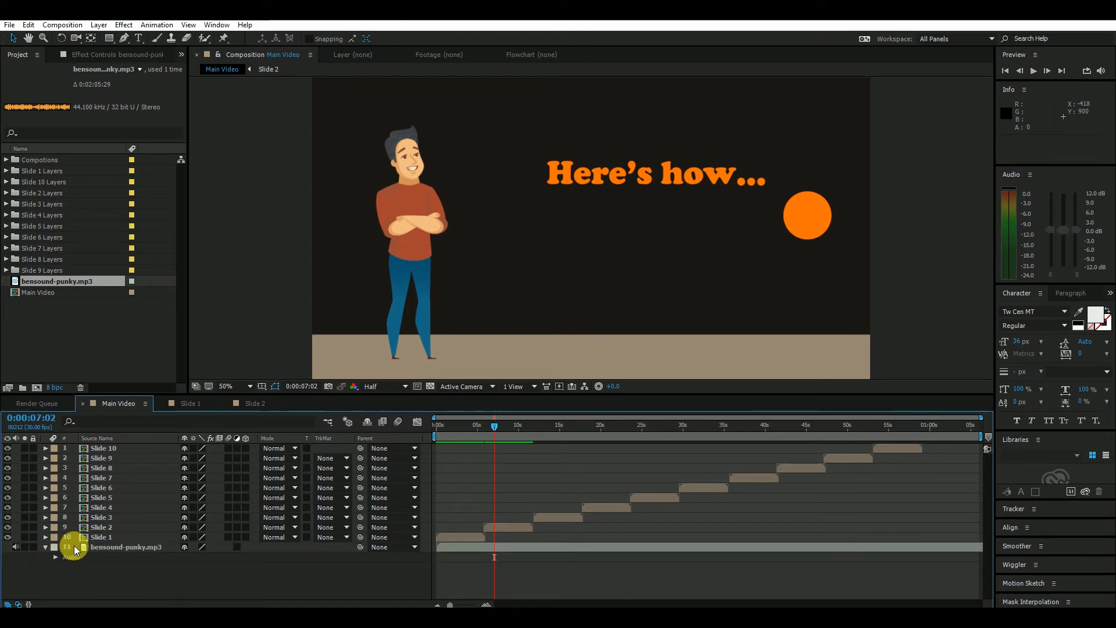
click(56, 557)
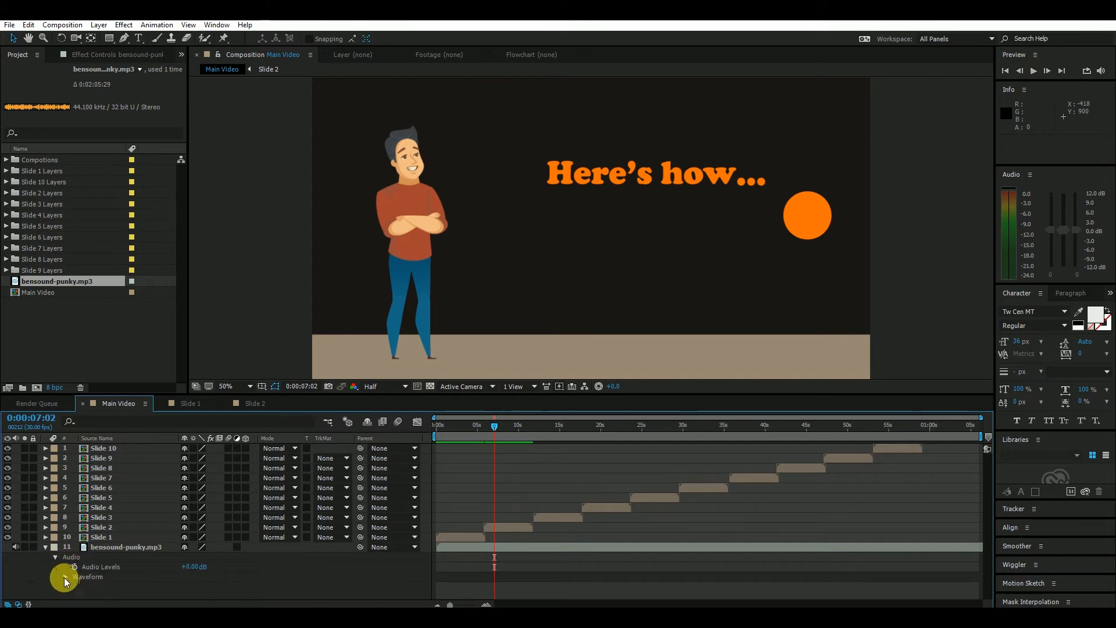
click(65, 577)
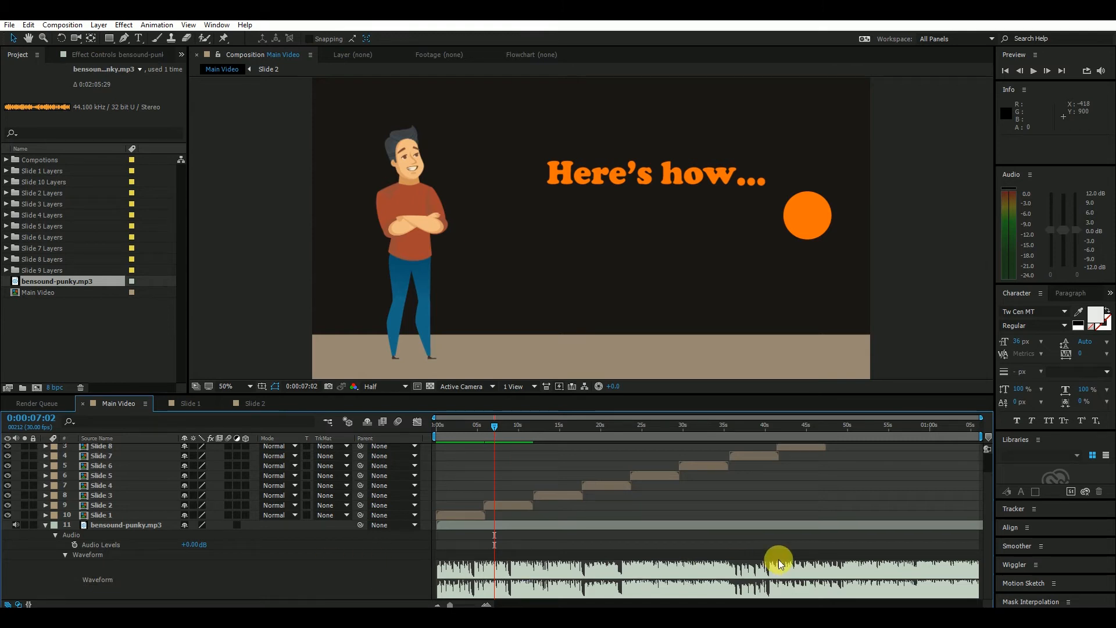
drag(499, 433, 699, 427)
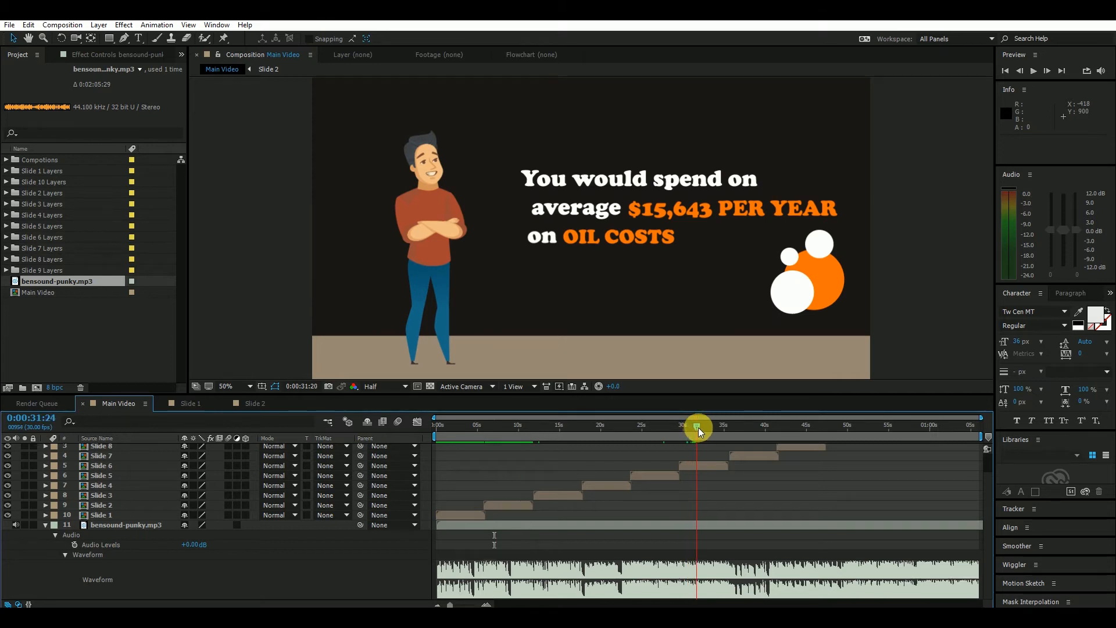
click(45, 525)
click(696, 486)
Step: Open the Slide 1 composition, deselect its layers and set the playhead to 0:00:00:08
click(274, 388)
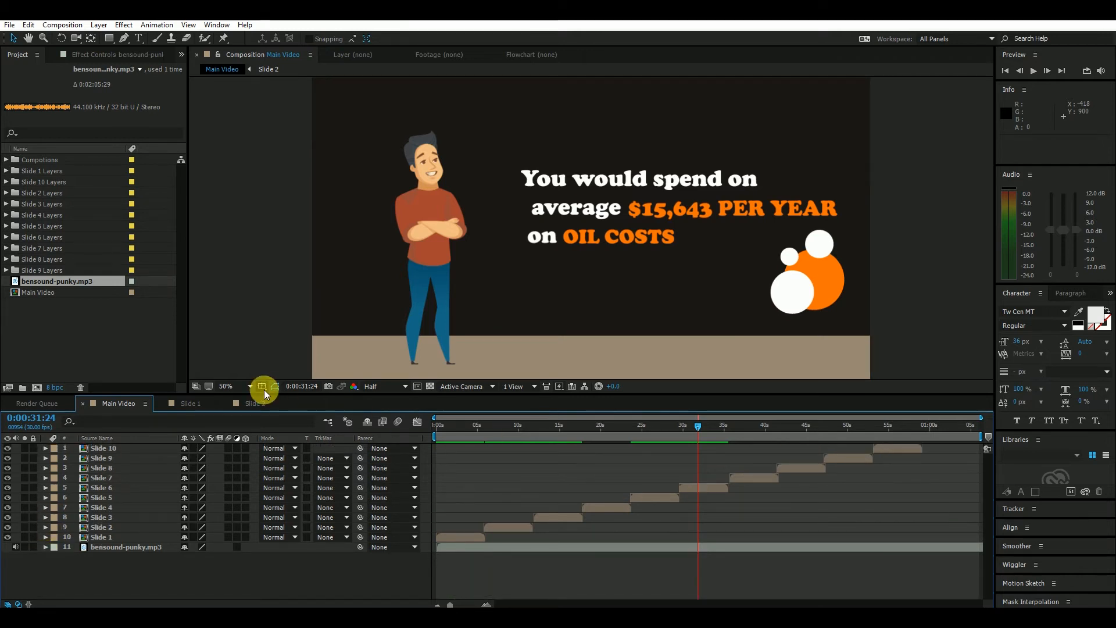
click(249, 400)
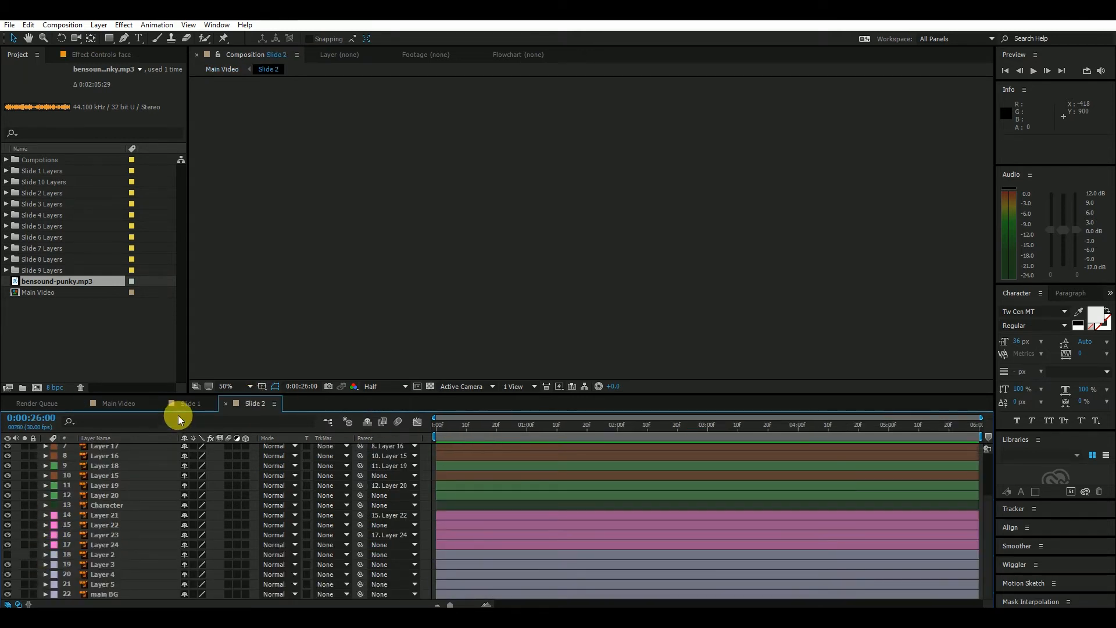
click(198, 406)
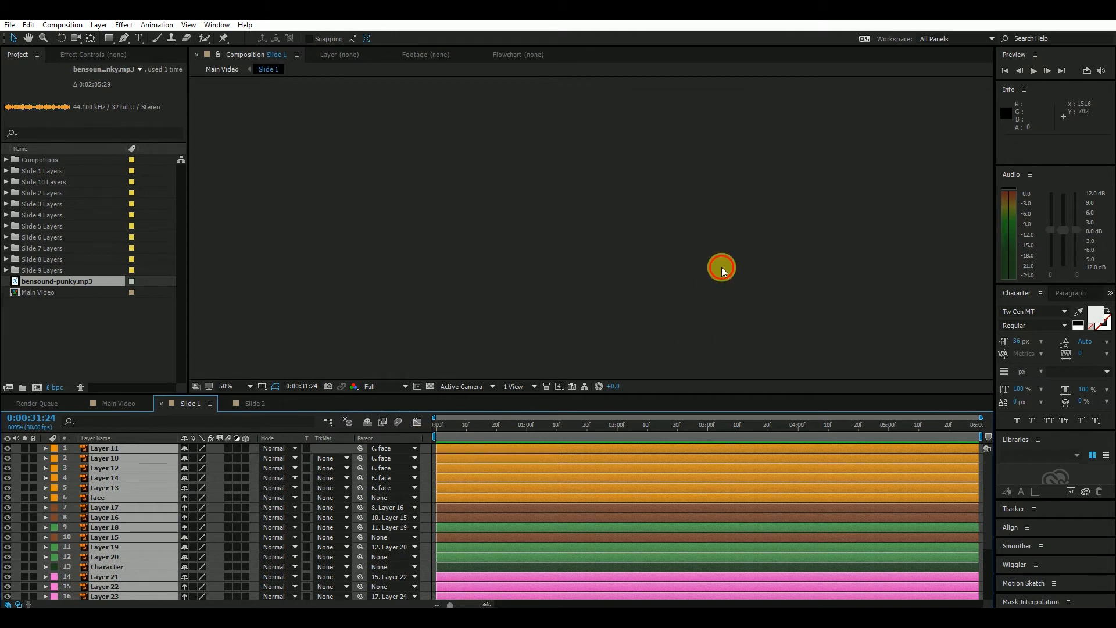
click(722, 268)
click(584, 430)
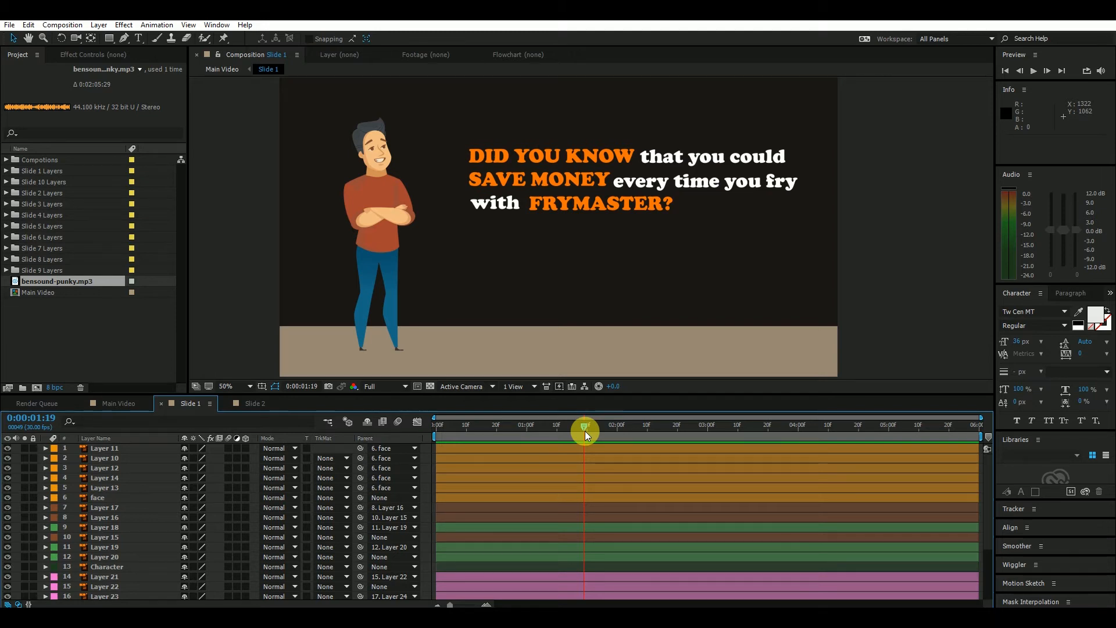
drag(585, 431, 577, 439)
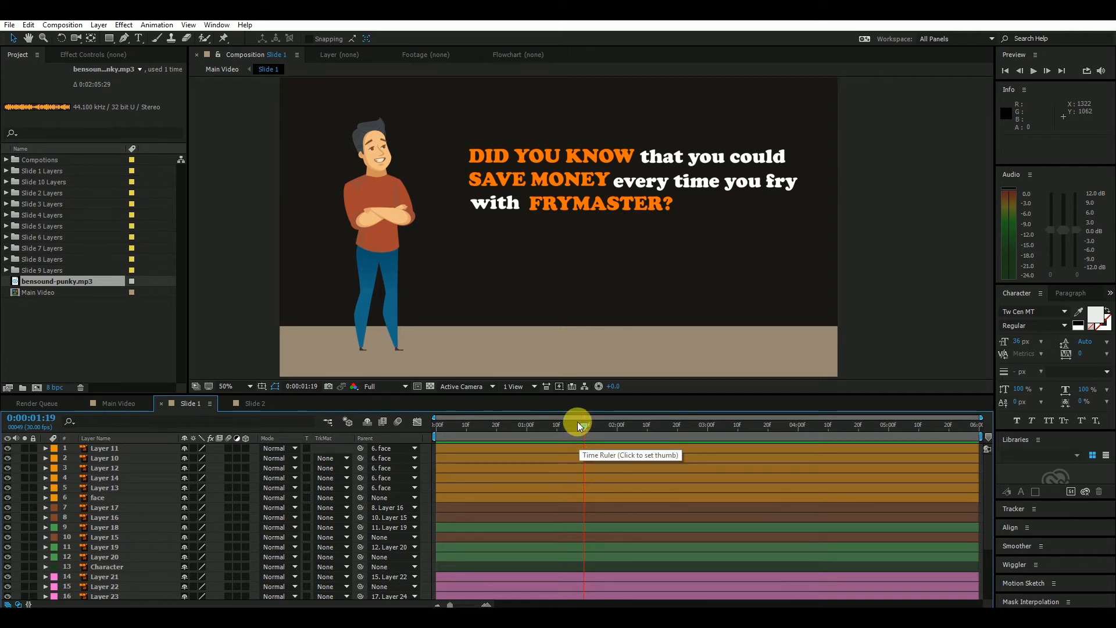
drag(486, 425, 459, 430)
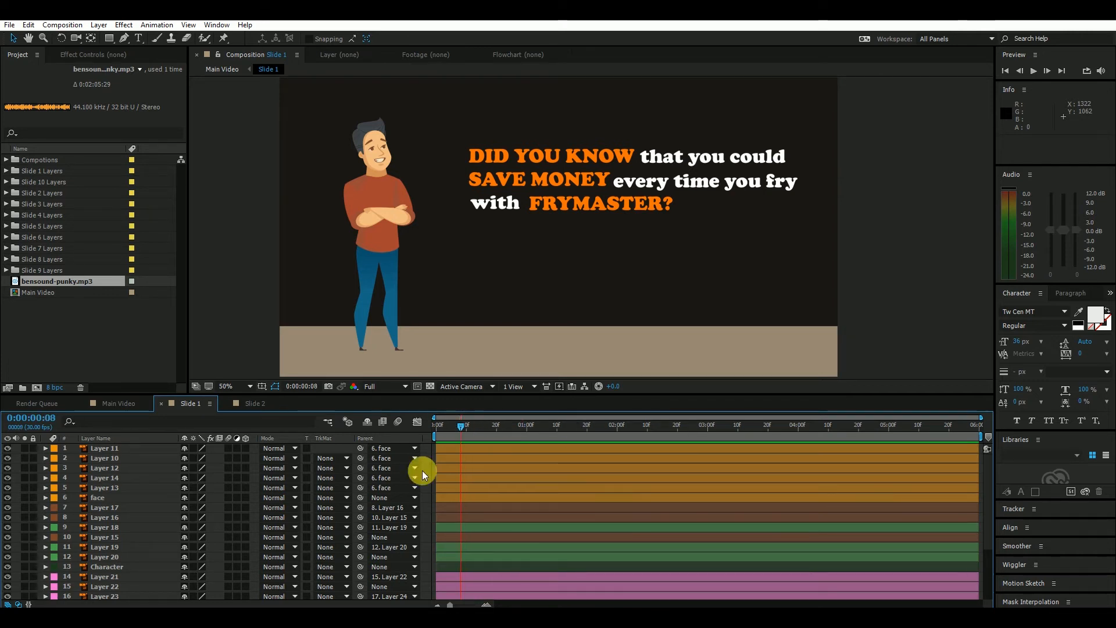
Step: Move the Character layer's anchor point from the torso down between the feet with the Pan Behind tool
click(100, 498)
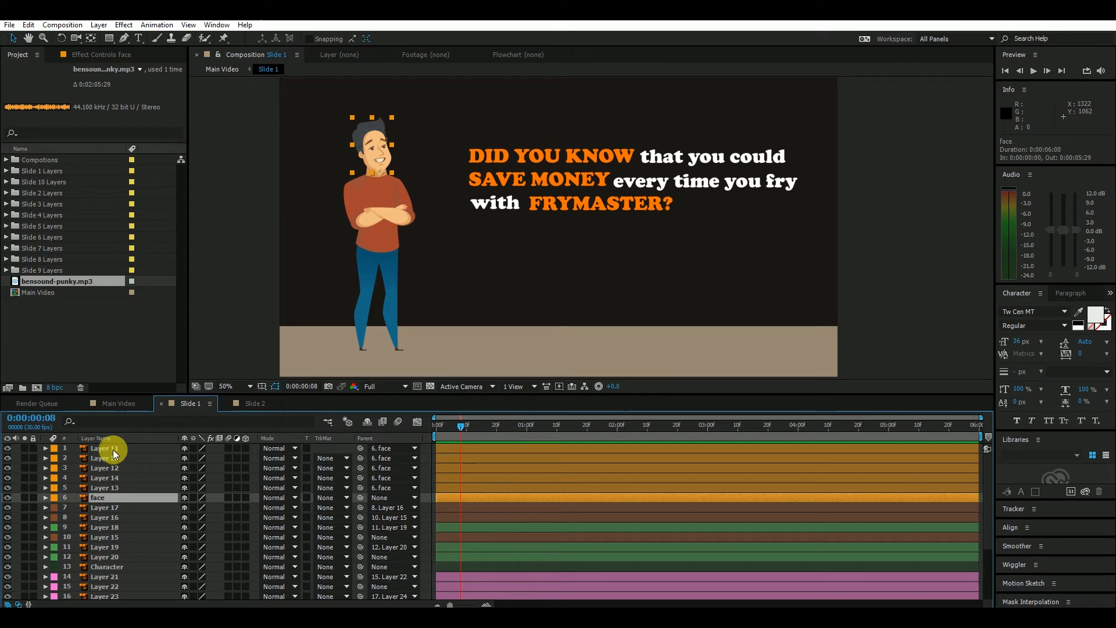
click(381, 193)
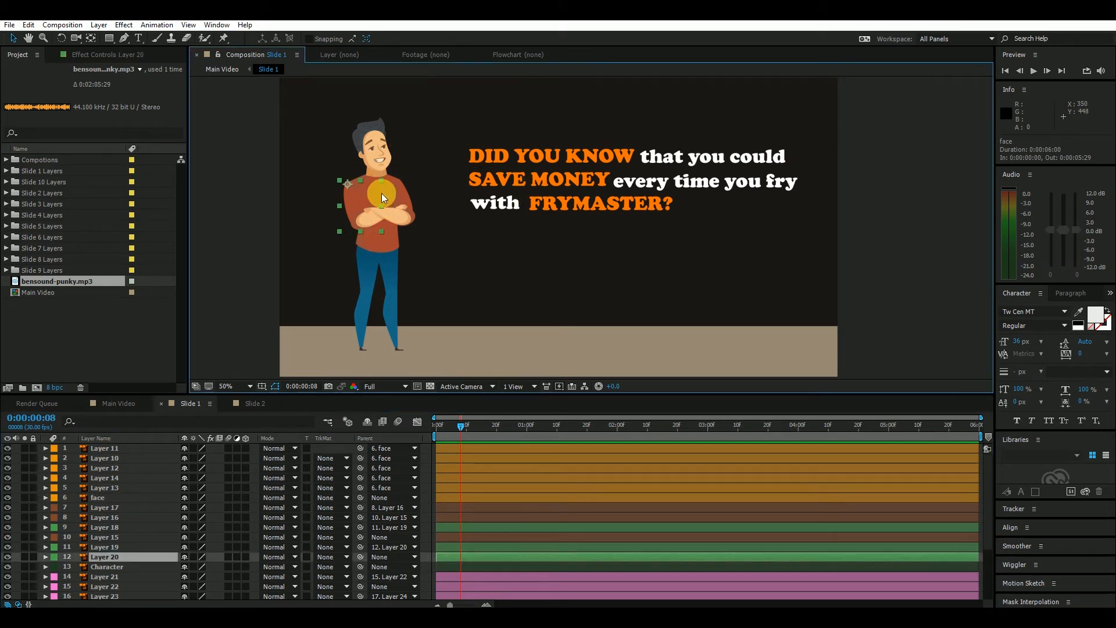
click(108, 568)
click(90, 38)
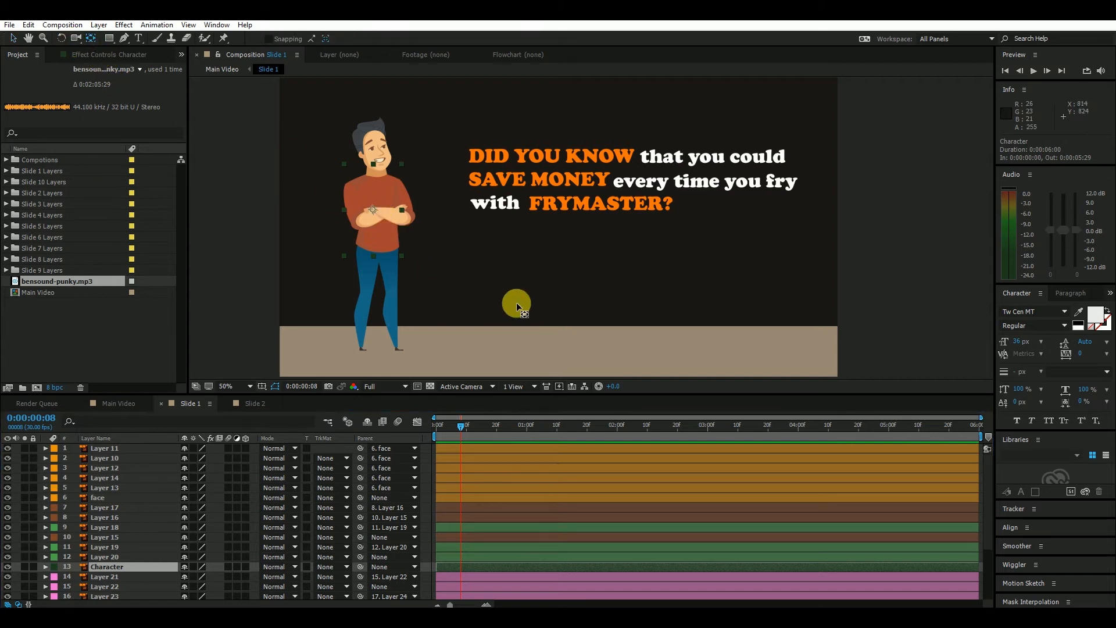
drag(373, 210, 377, 347)
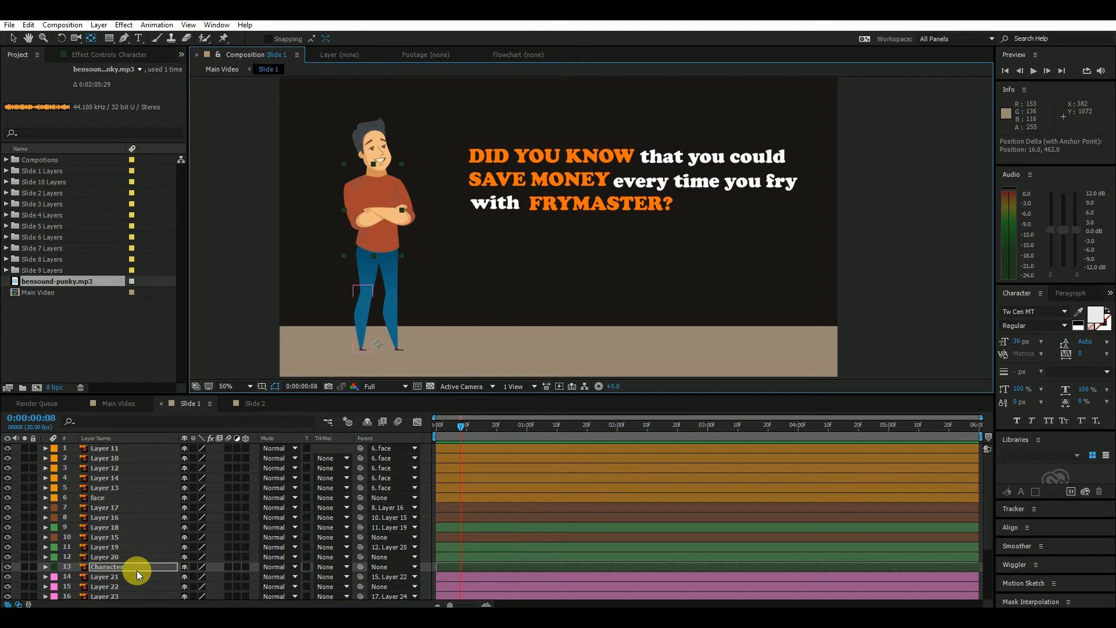
Step: Parent the character's two upper-arm layers, Layer 20 and Layer 15, to the Character layer
click(106, 558)
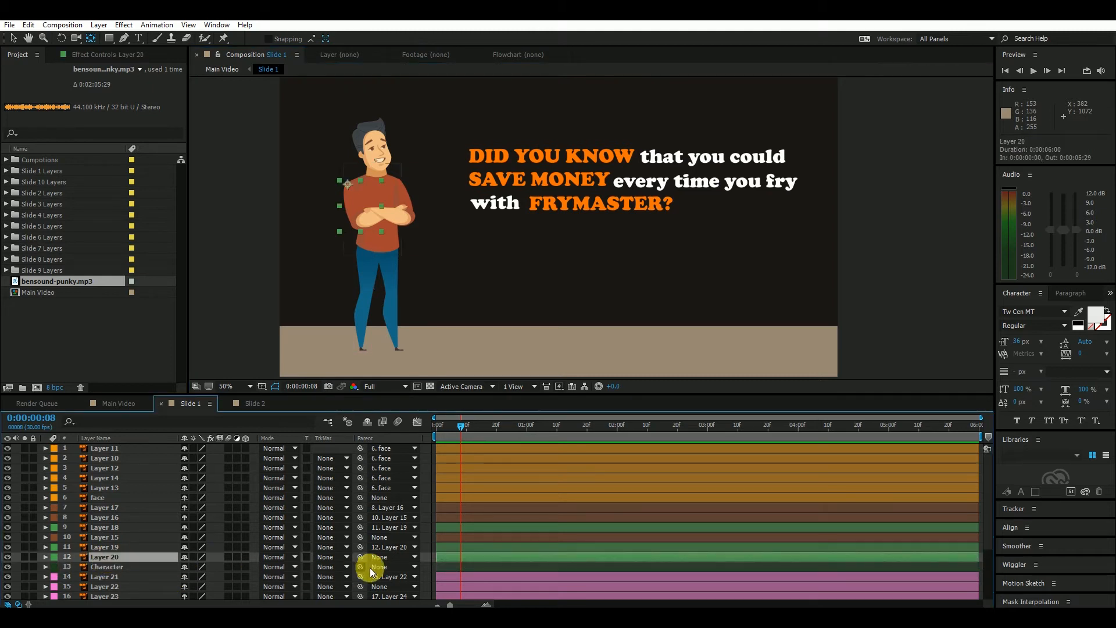
drag(358, 558, 109, 566)
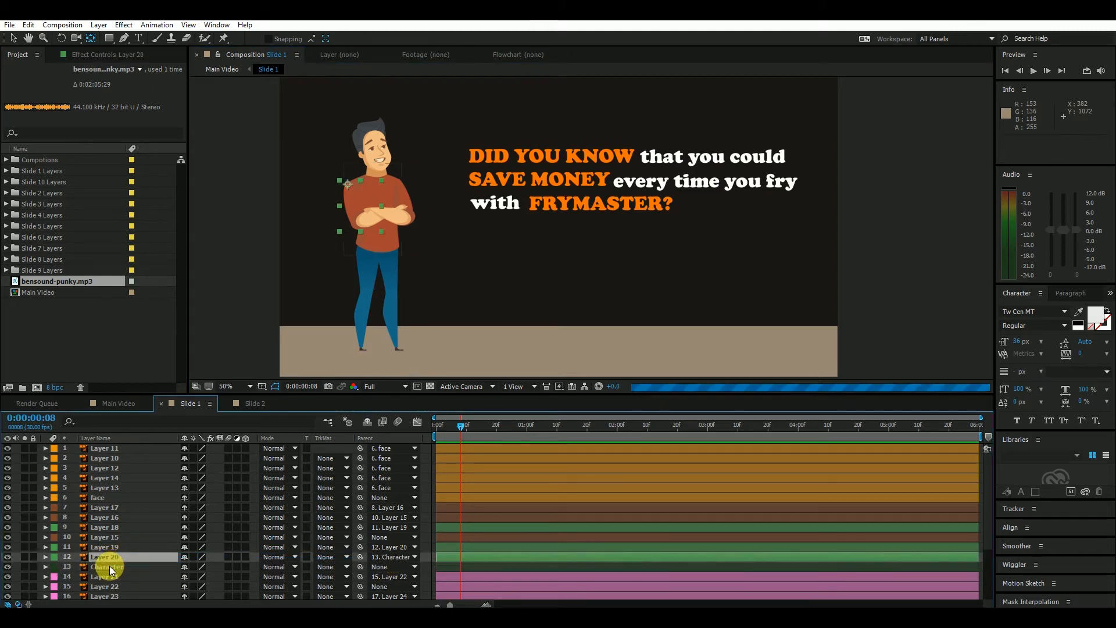
click(400, 190)
drag(361, 536, 120, 565)
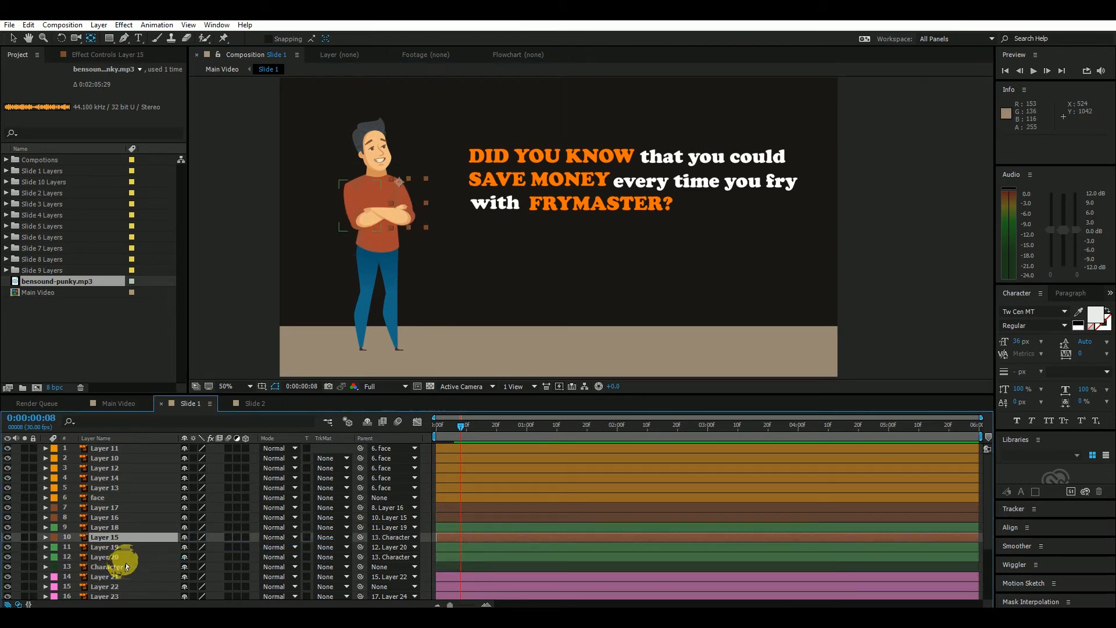
Step: Parent the face layer to the Character layer, and select Character with the Selection tool active
click(375, 128)
drag(361, 497, 156, 565)
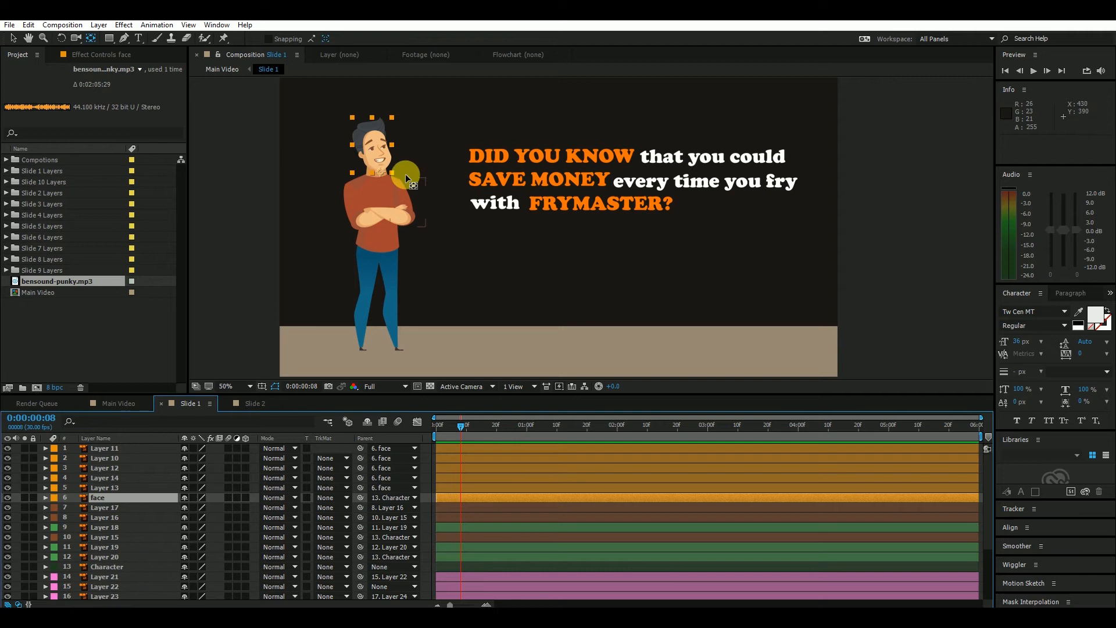
click(117, 565)
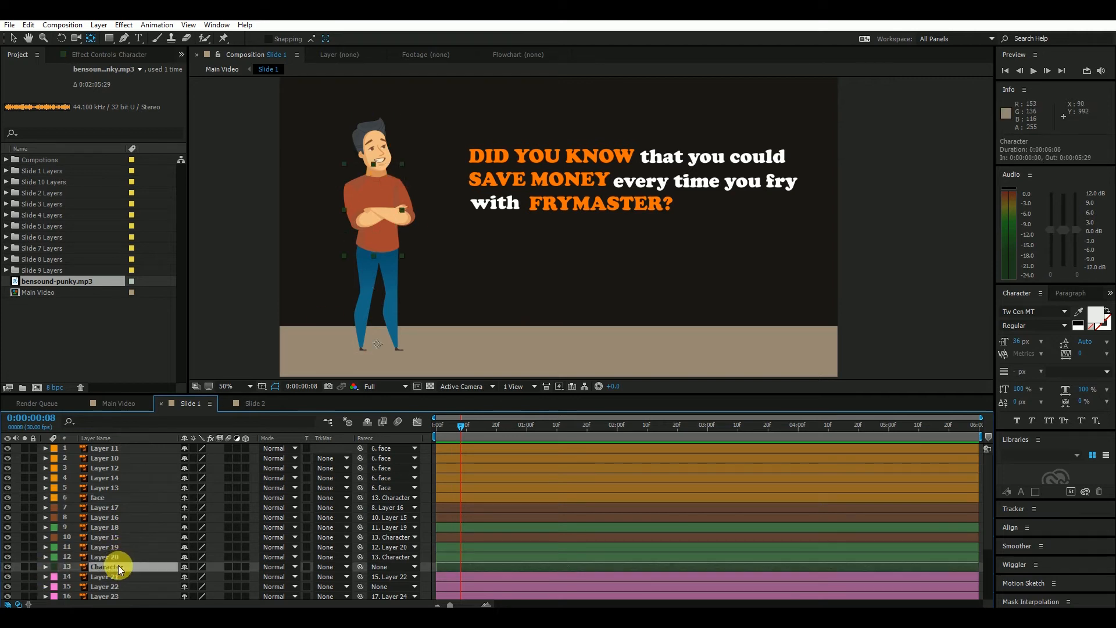
click(13, 39)
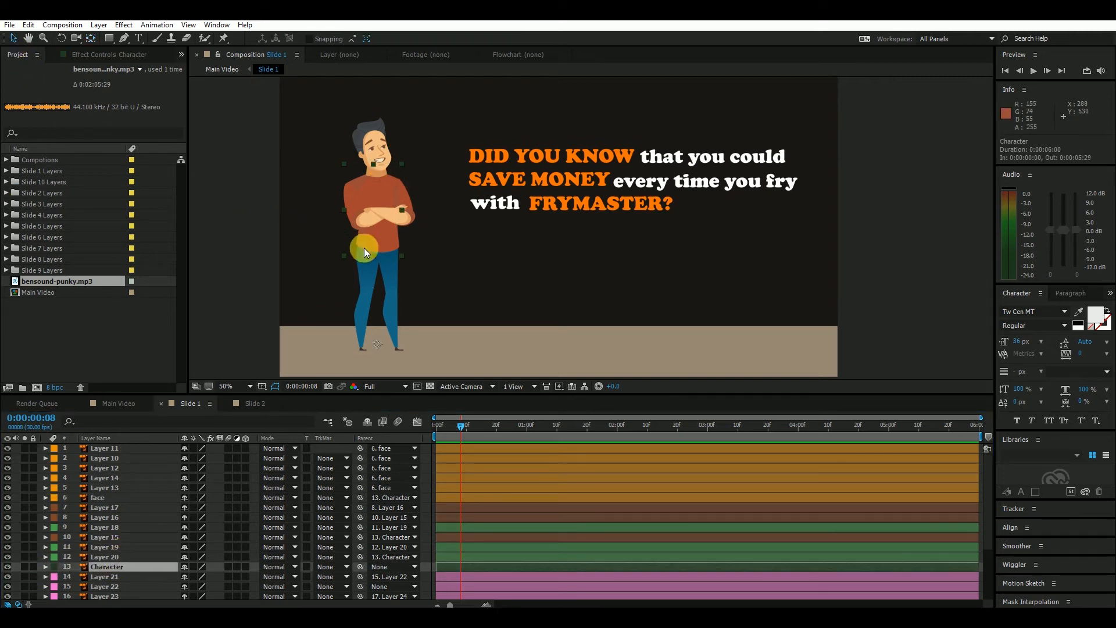
Step: Expand the Character layer's Transform properties and set the playhead to 0:00:00:00
click(144, 566)
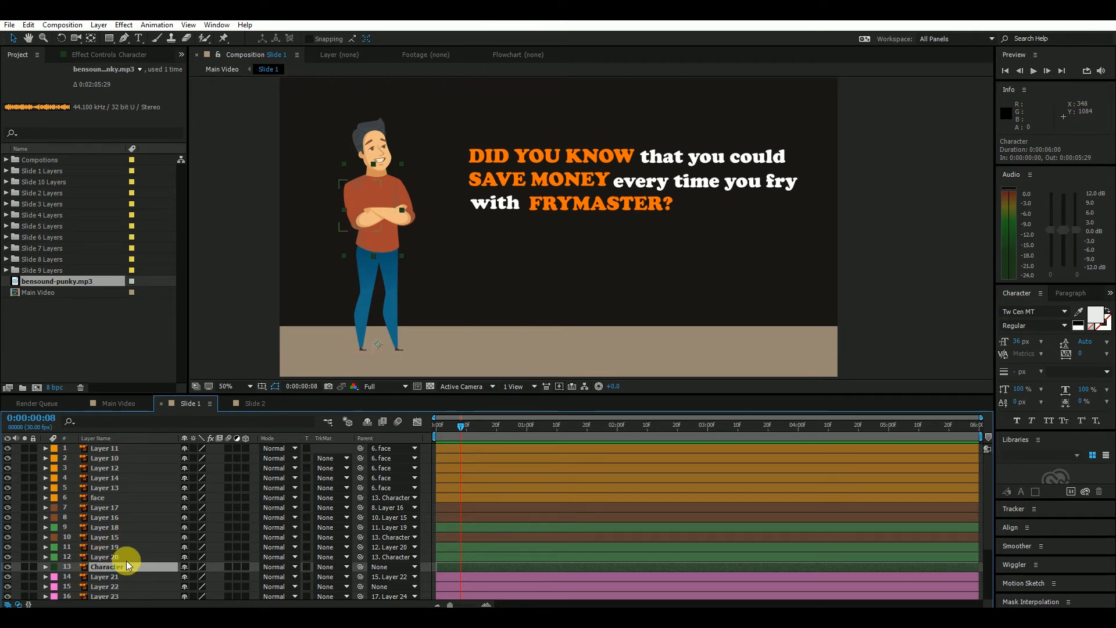
click(44, 567)
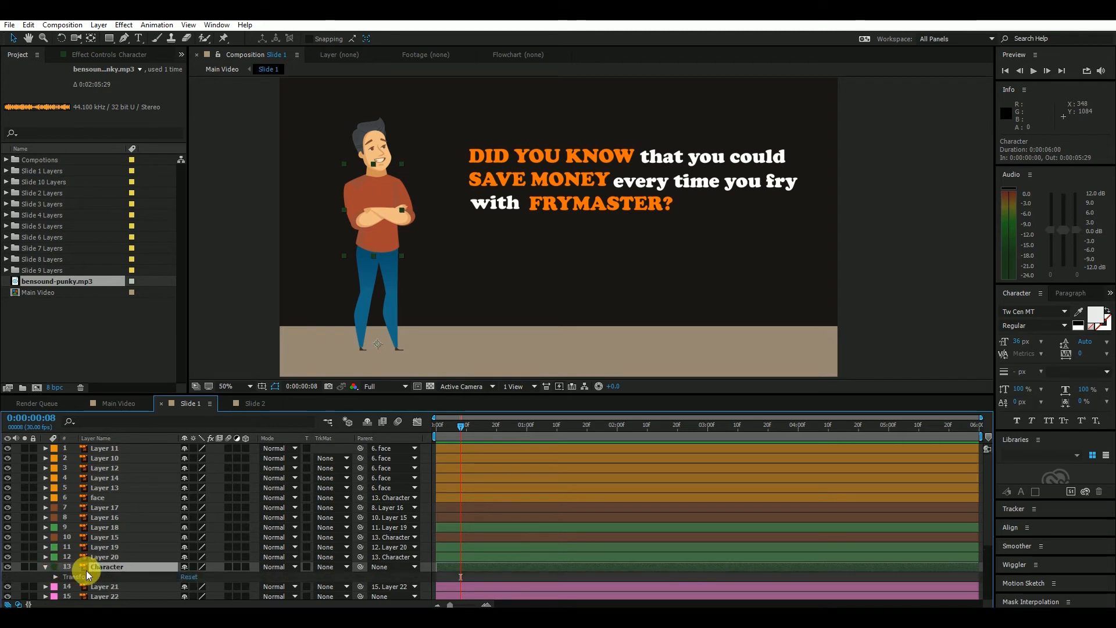
click(55, 577)
scroll(349, 482, down, 3)
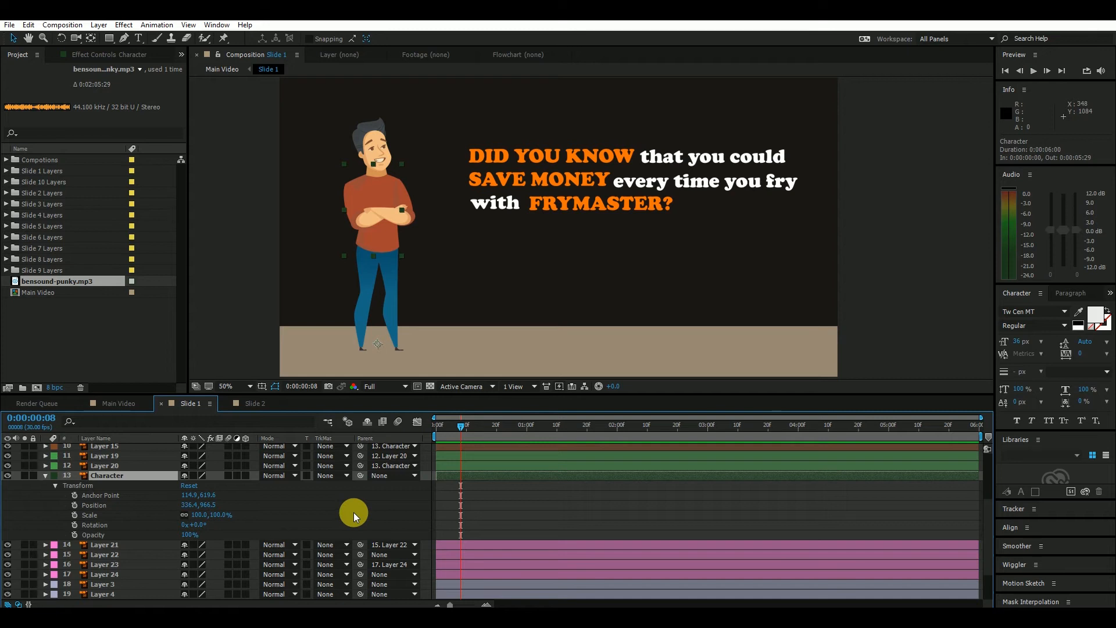
mouse_move(456, 424)
mouse_down()
mouse_move(466, 431)
mouse_move(442, 441)
mouse_up()
click(432, 427)
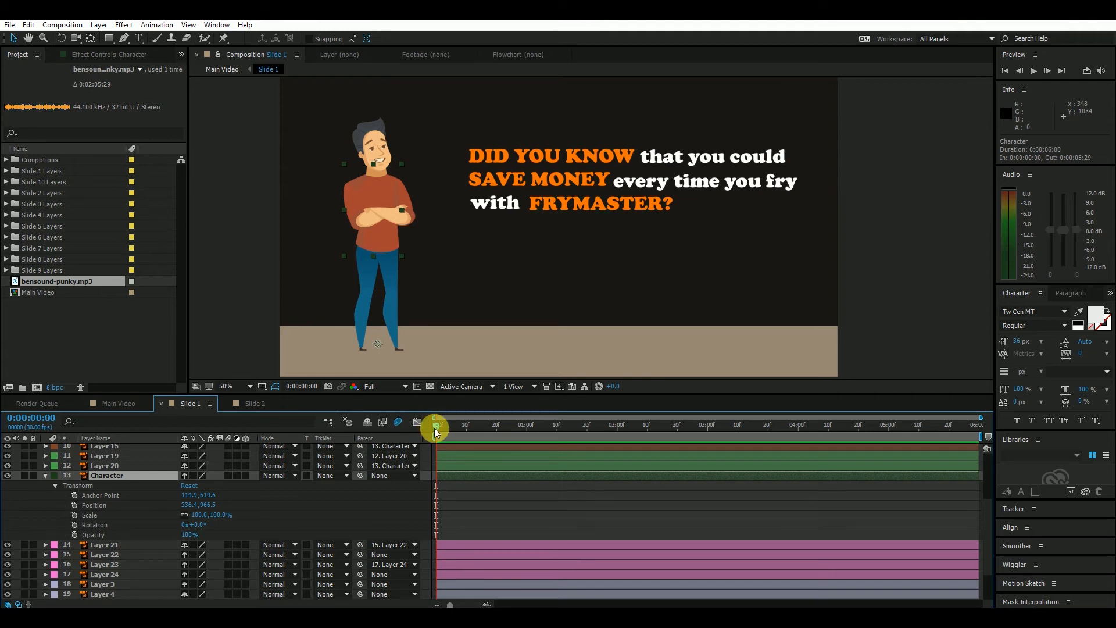
mouse_move(443, 427)
mouse_down()
mouse_move(458, 433)
mouse_move(451, 518)
mouse_move(437, 427)
mouse_up()
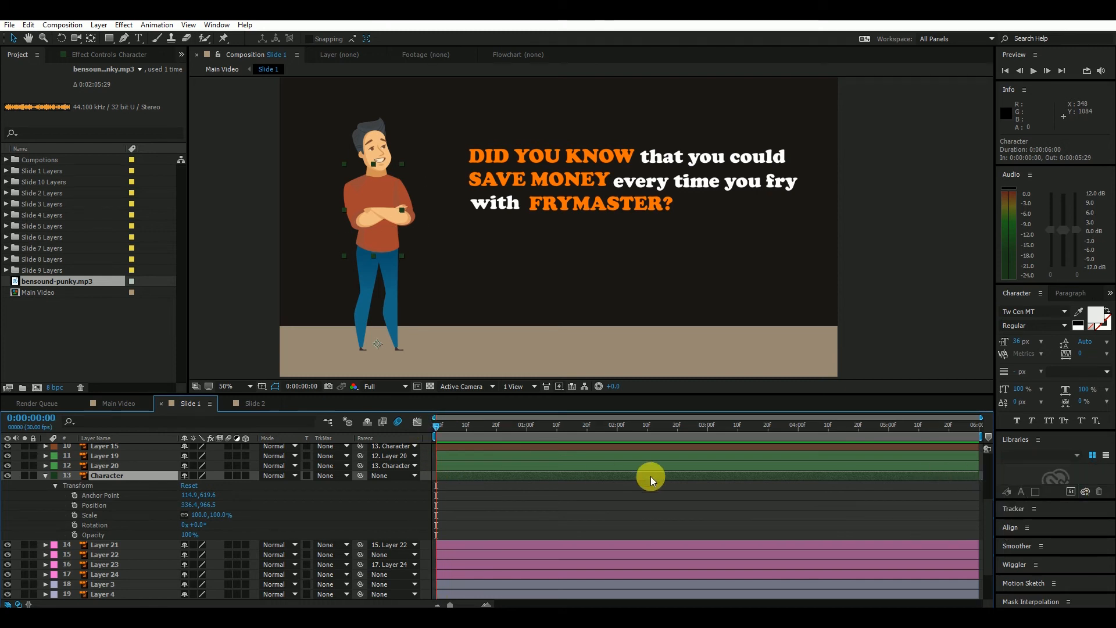
Step: Check the Slide 1 composition's frame rate and try stepping the playhead by ten frames and by single frames, returning to 0:00:00:00
key(ctrl+k)
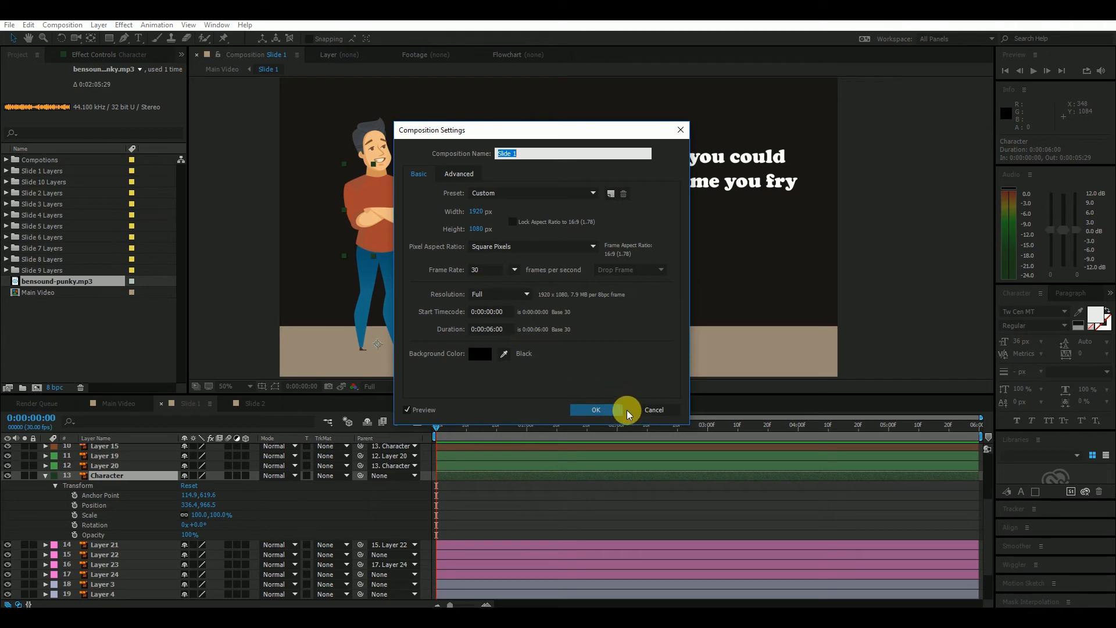
click(610, 412)
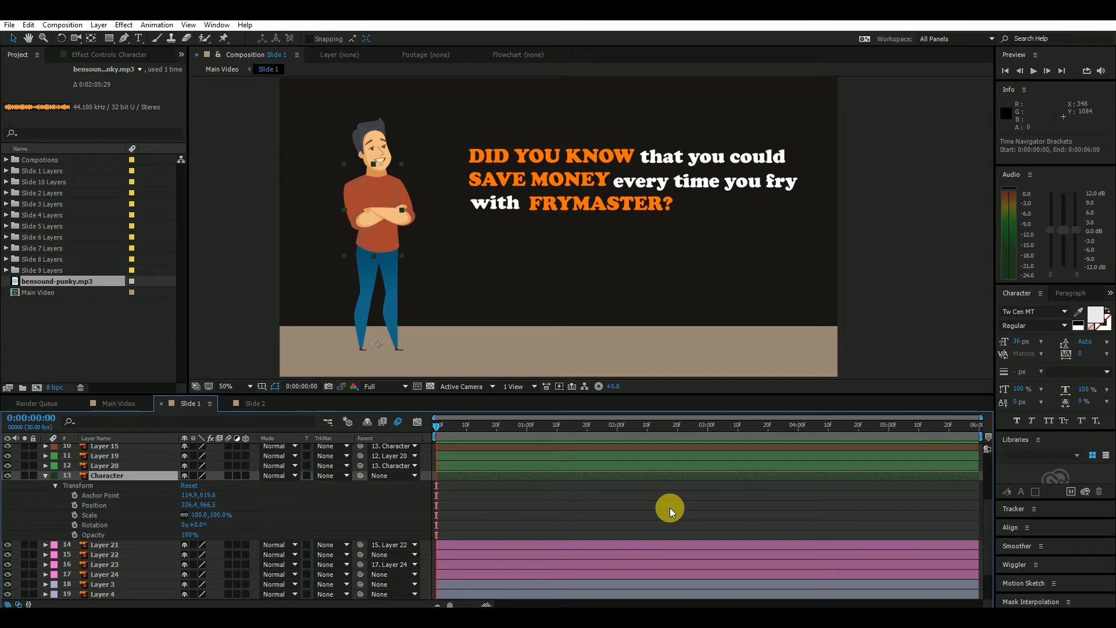
key(shift+Page_Down)
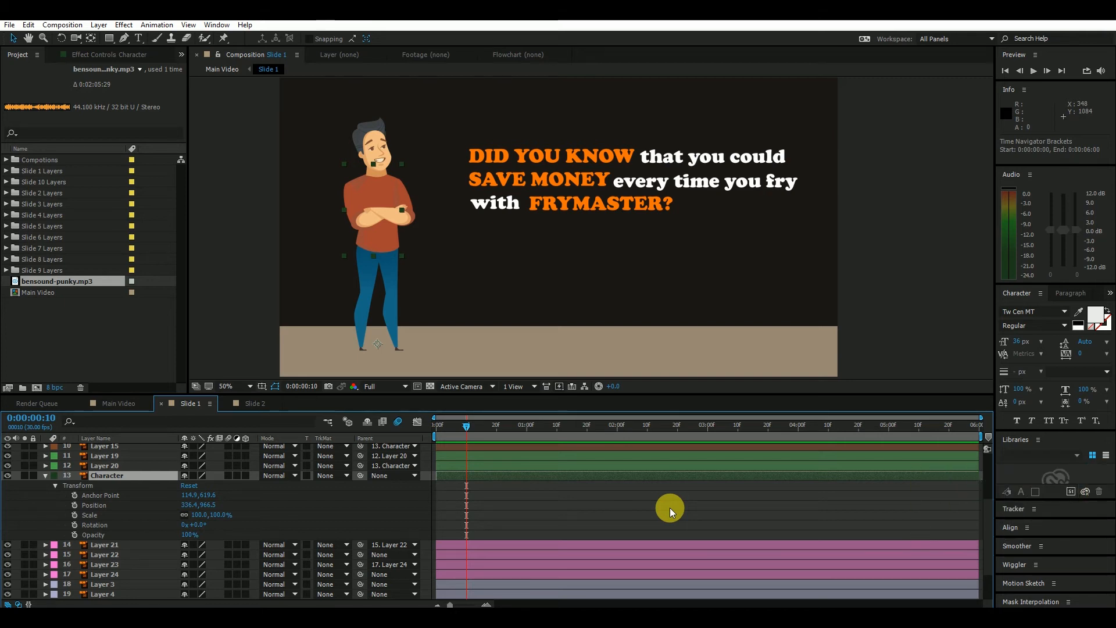
key(shift+Page_Down)
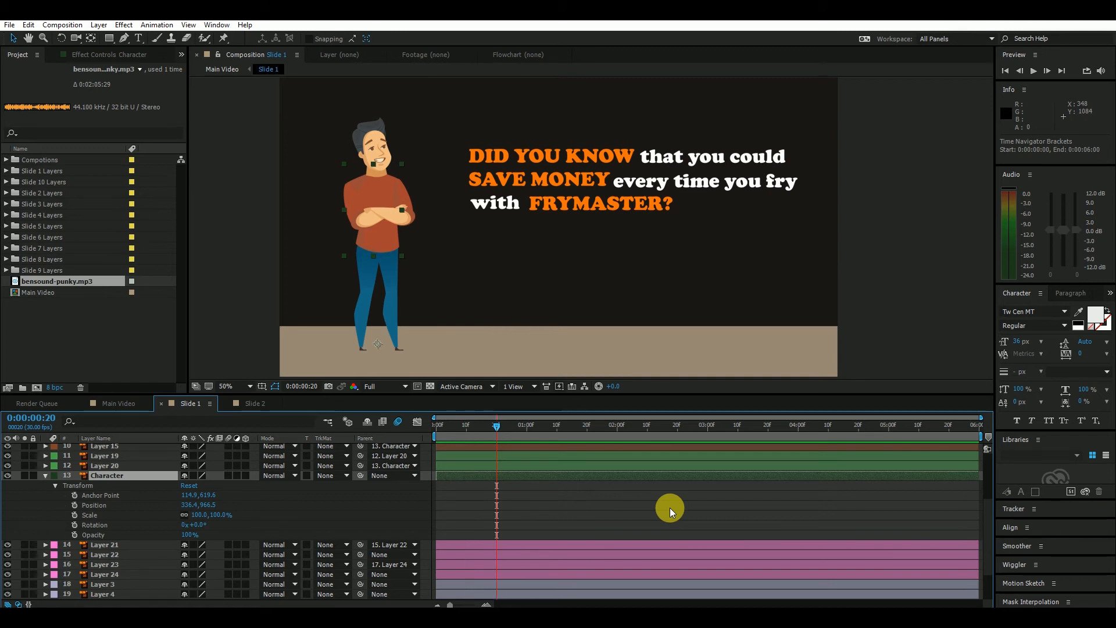
key(shift+Page_Up)
key(Page_Up)
key(Page_Up)
key(Page_Up)
key(Page_Up)
key(Page_Up)
key(Page_Up)
key(Page_Up)
key(Page_Up)
key(Page_Up)
key(Page_Up)
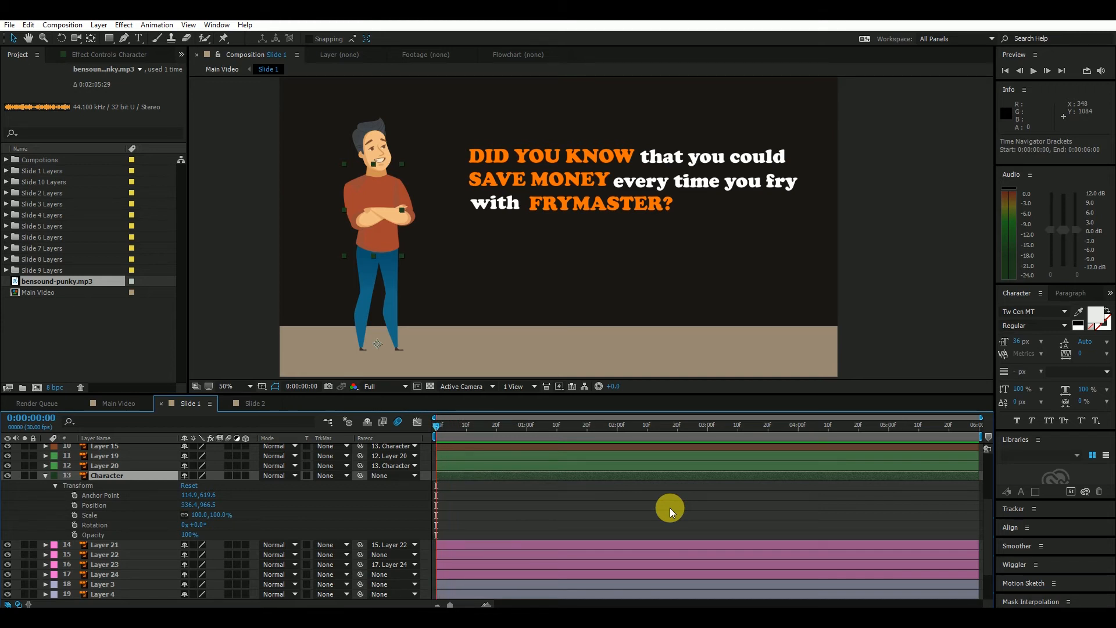
Step: Keyframe the Character layer's Position at 0:00:00:10, and at 0:00:00:00 move it horizontally off-canvas to about -221.6, 966.5
key(shift+Page_Down)
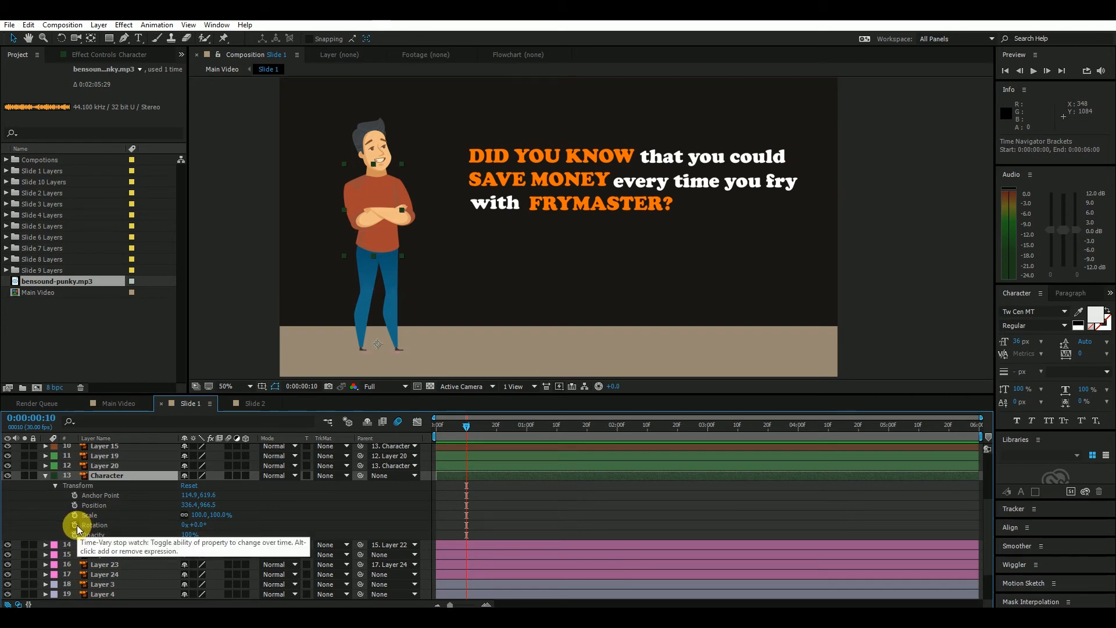
click(75, 504)
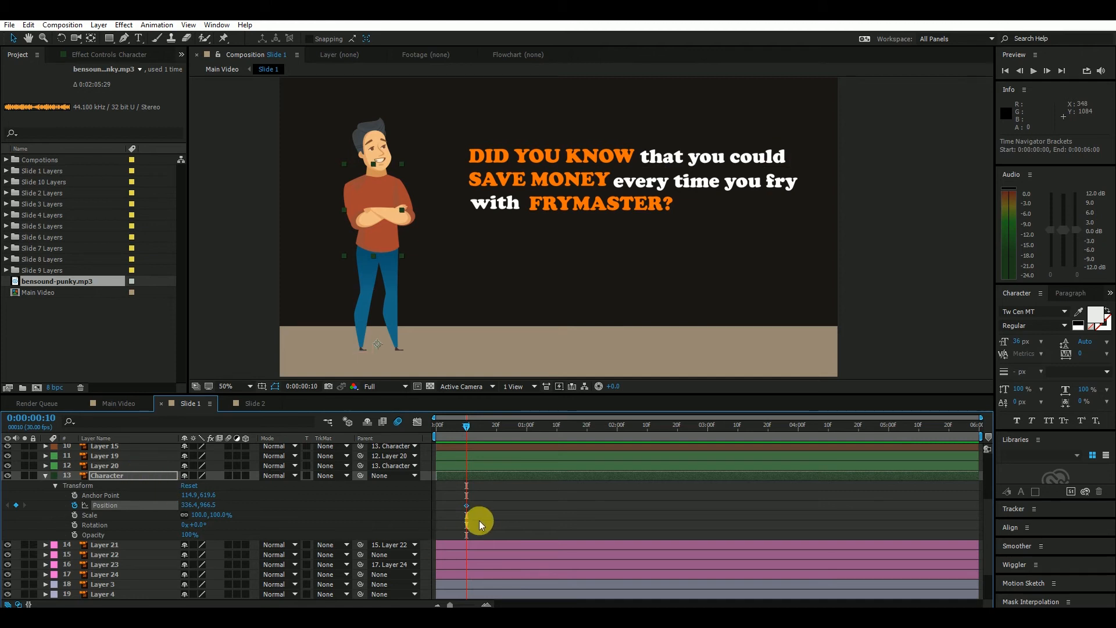
key(Home)
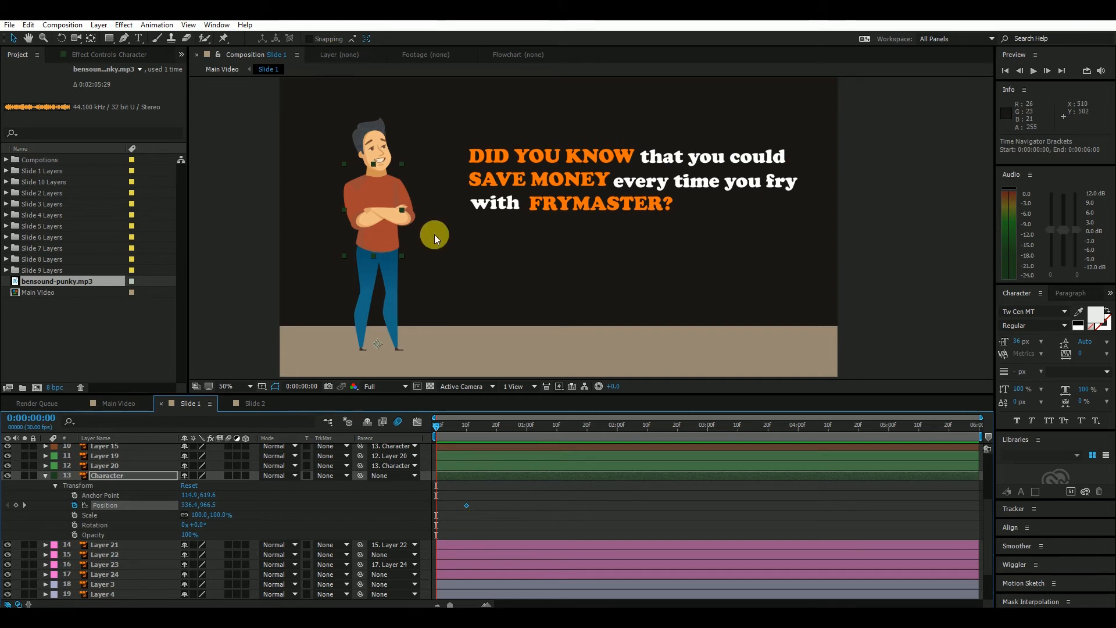
click(379, 347)
drag(379, 347, 216, 342)
drag(438, 427, 469, 437)
drag(466, 439, 469, 441)
Step: Parent the two upper-leg layers, Layer 22 and Layer 24, to the Character layer and scrub through the entrance movement
scroll(157, 486, up, 3)
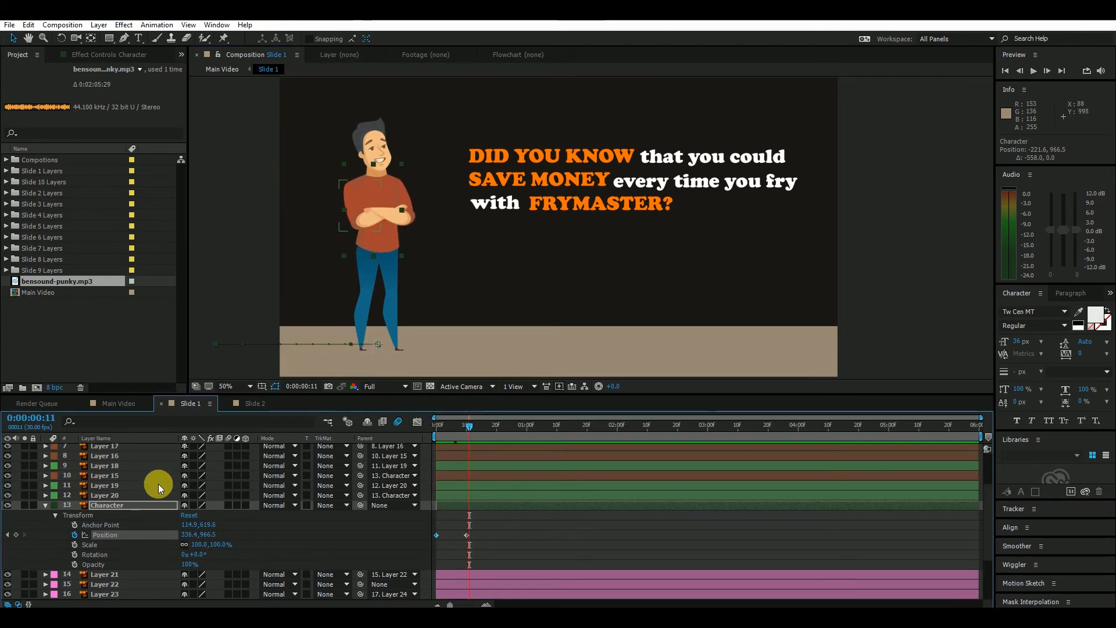
click(392, 273)
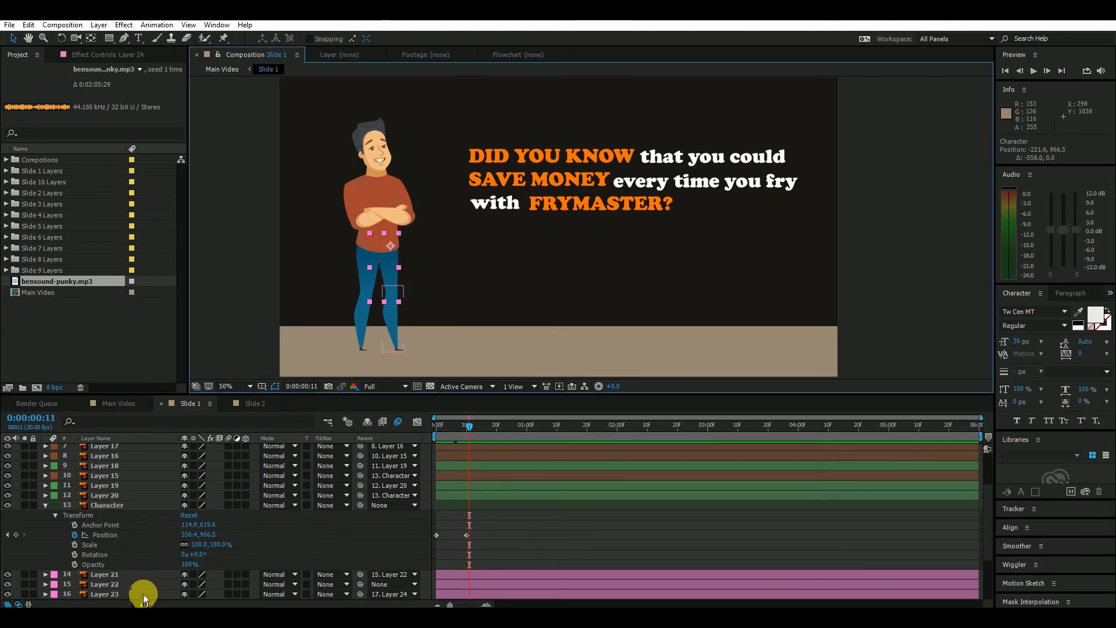
scroll(140, 572, down, 3)
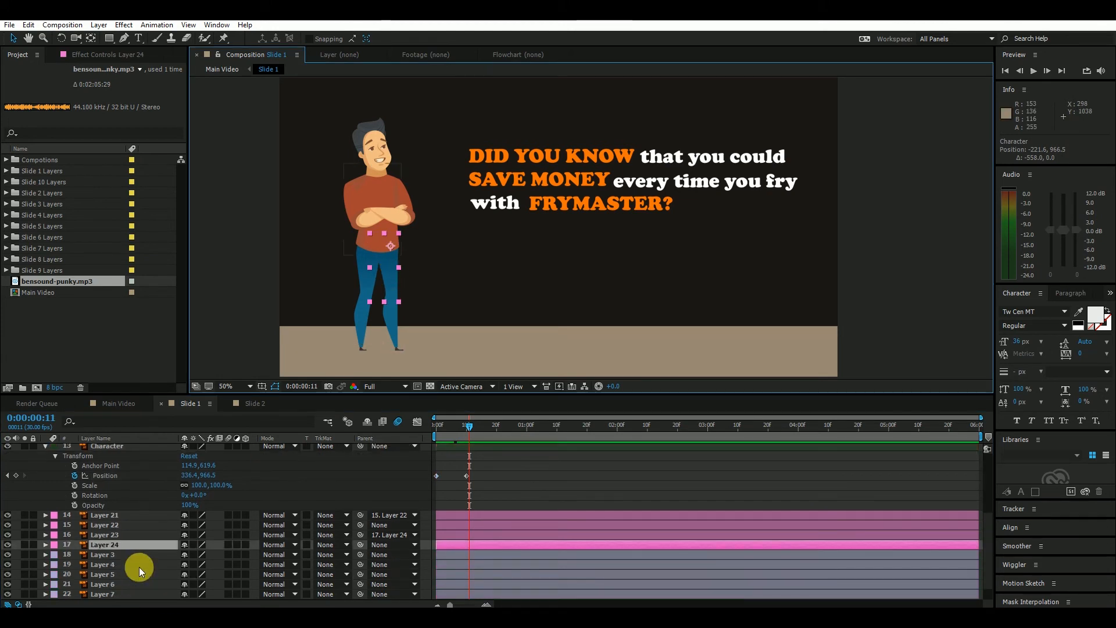
ctrl+click(107, 526)
drag(361, 545, 119, 505)
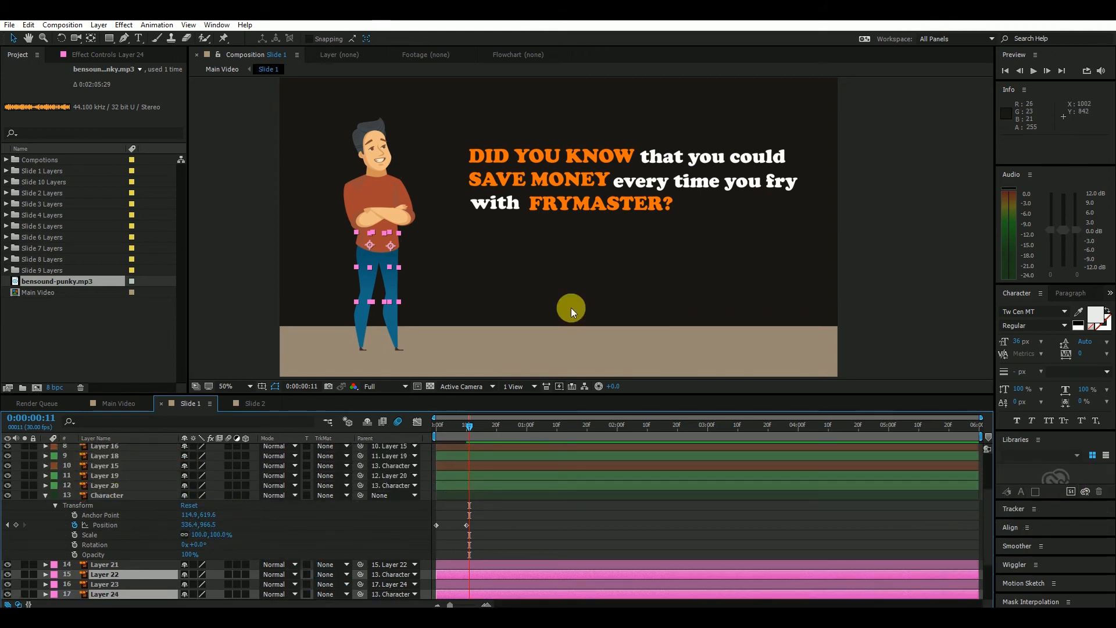
drag(466, 427, 437, 433)
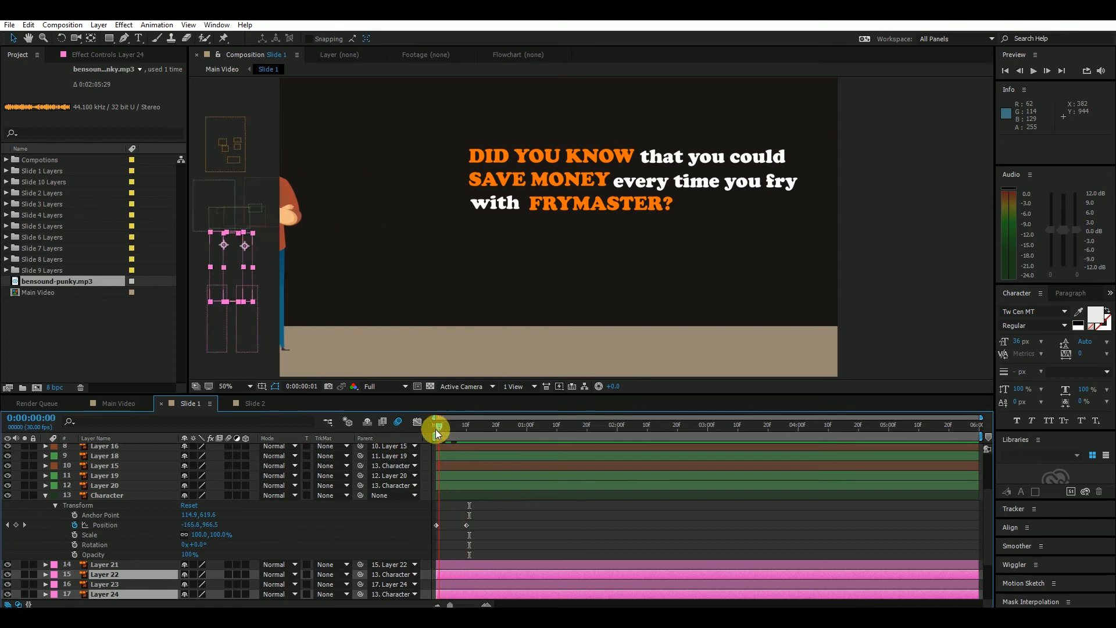
drag(455, 427, 476, 431)
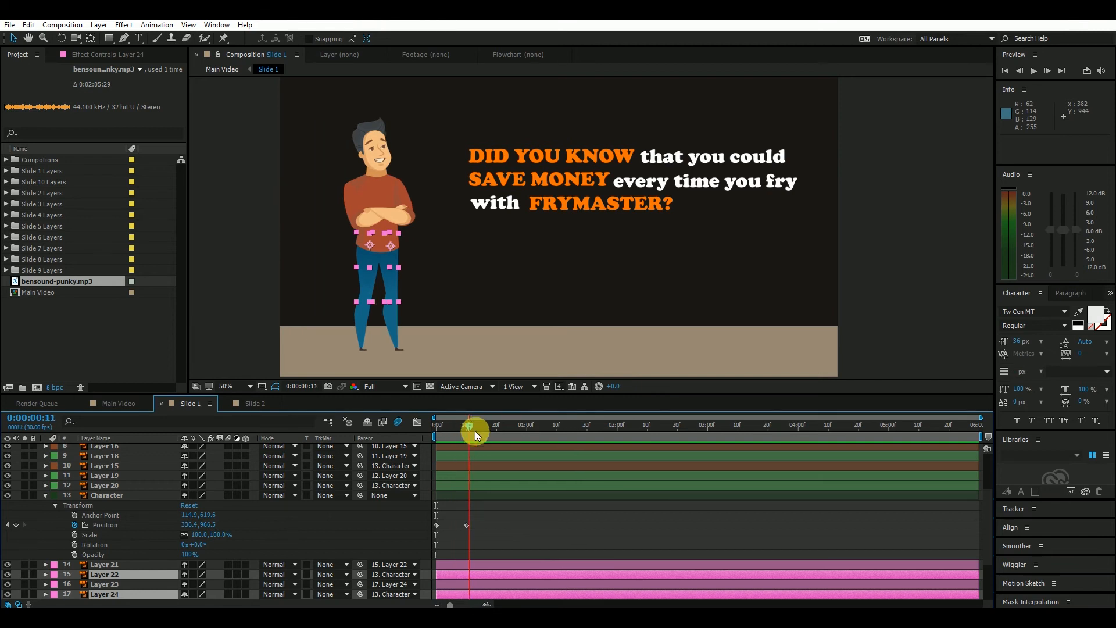
Step: Examine the character's face and upper-arm layers up close at 100% magnification
click(249, 142)
key(space)
drag(439, 158, 562, 195)
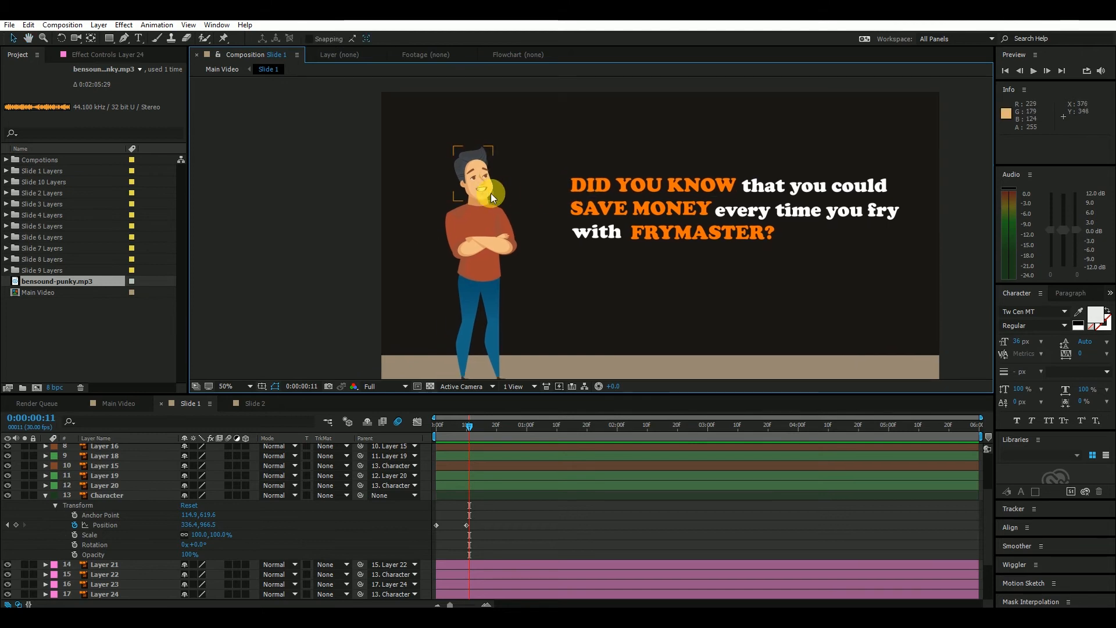
scroll(490, 193, up, 2)
click(457, 128)
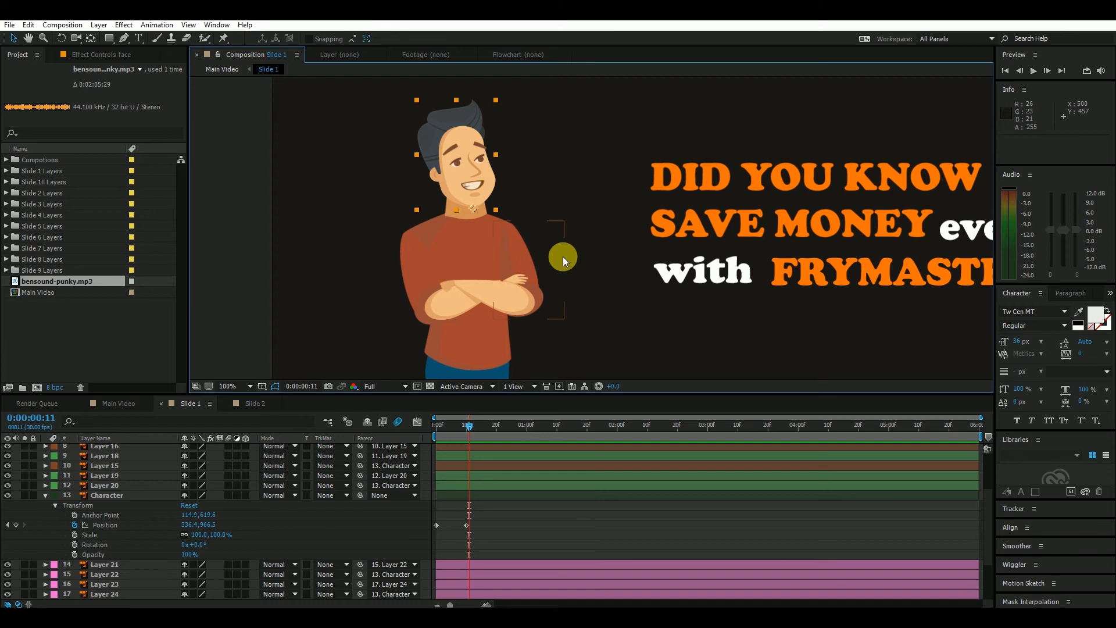
key(space)
drag(424, 272, 285, 153)
drag(361, 168, 441, 77)
drag(478, 175, 439, 243)
click(386, 257)
key(space)
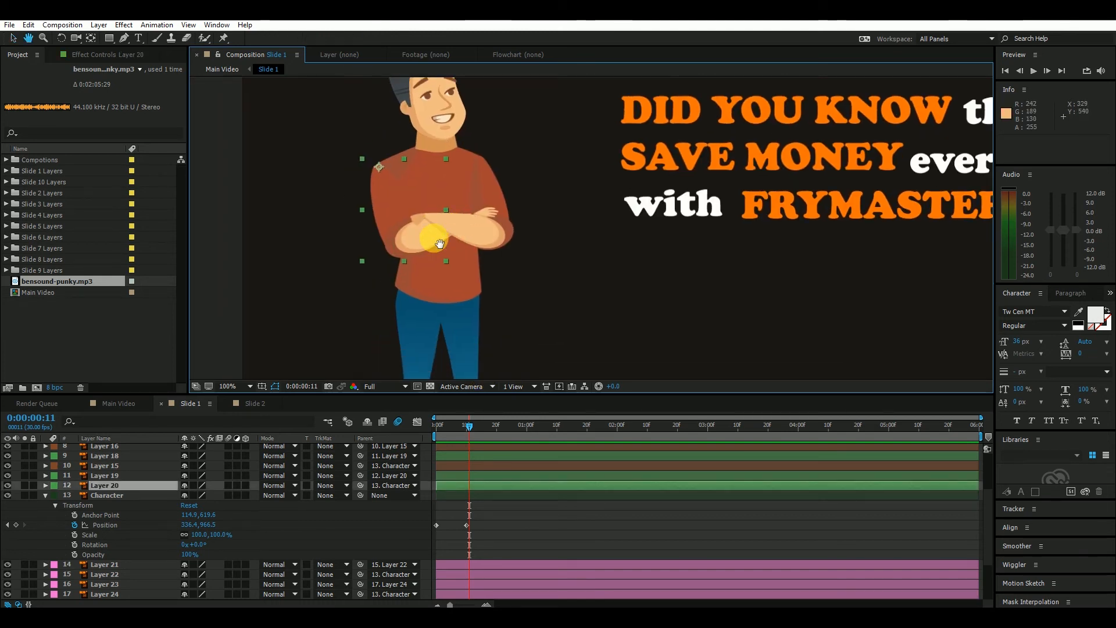
Step: Collapse the Character layer's properties and reveal the Rotation property of the forearm layer, Layer 19
click(45, 495)
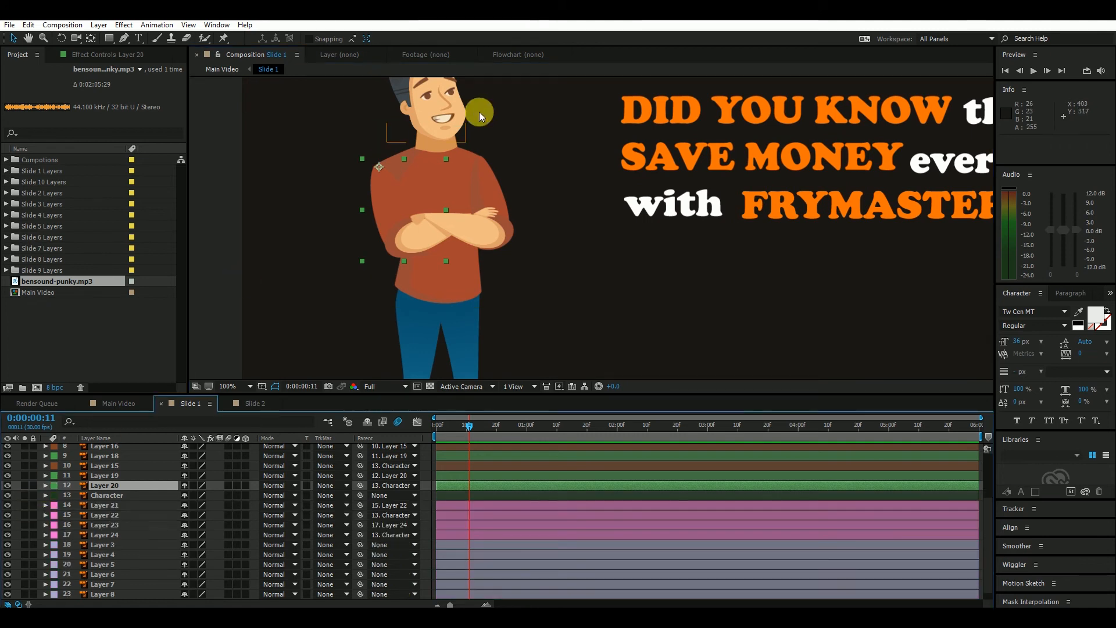
click(497, 211)
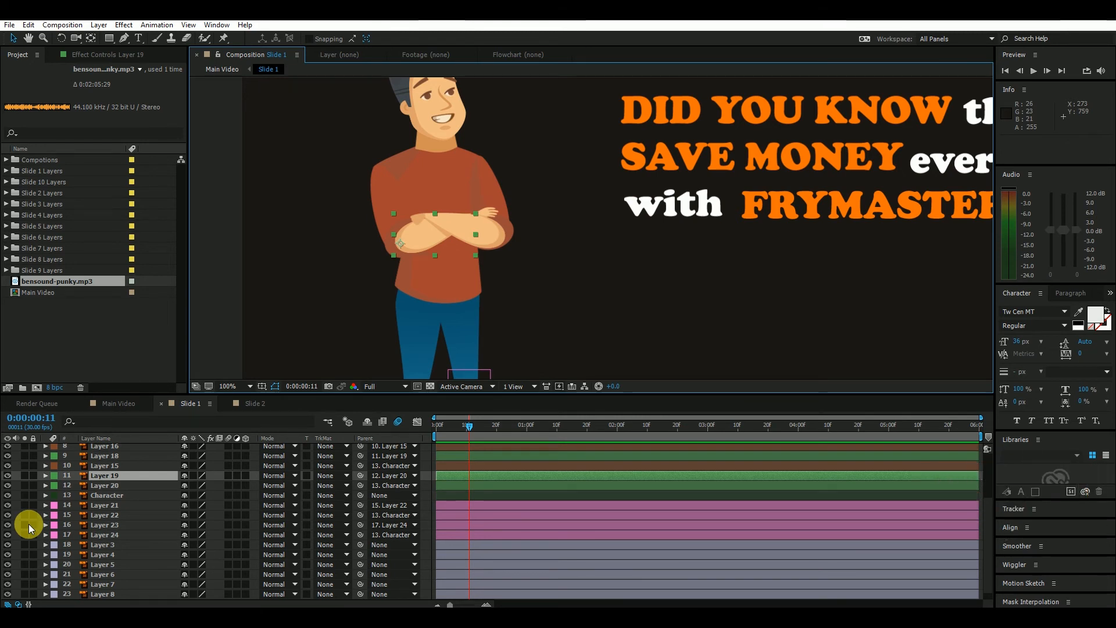
click(154, 474)
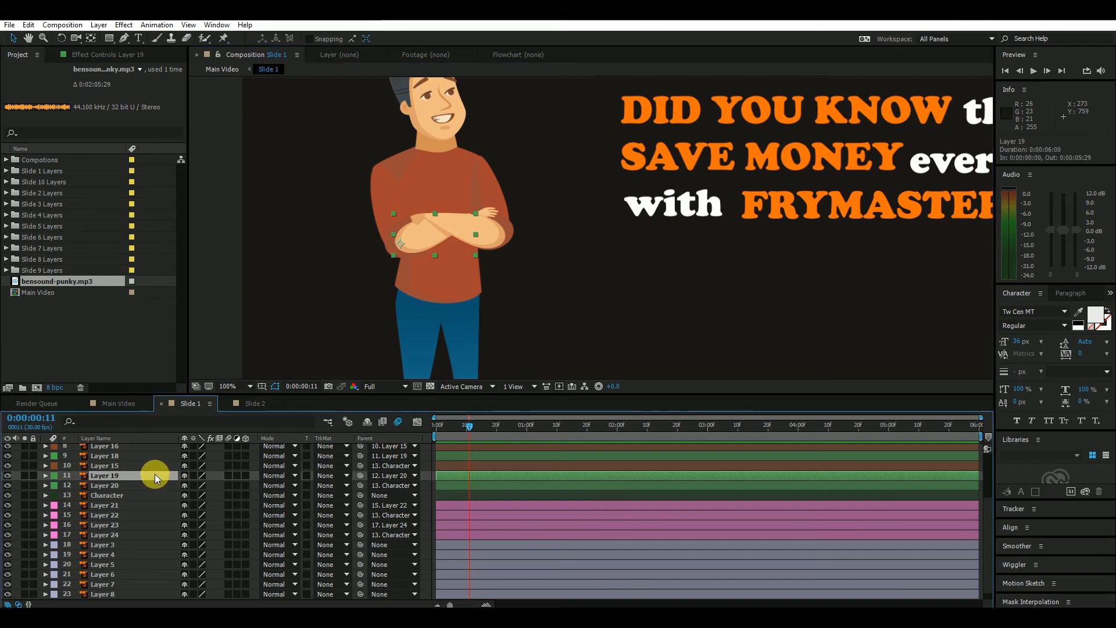
key(r)
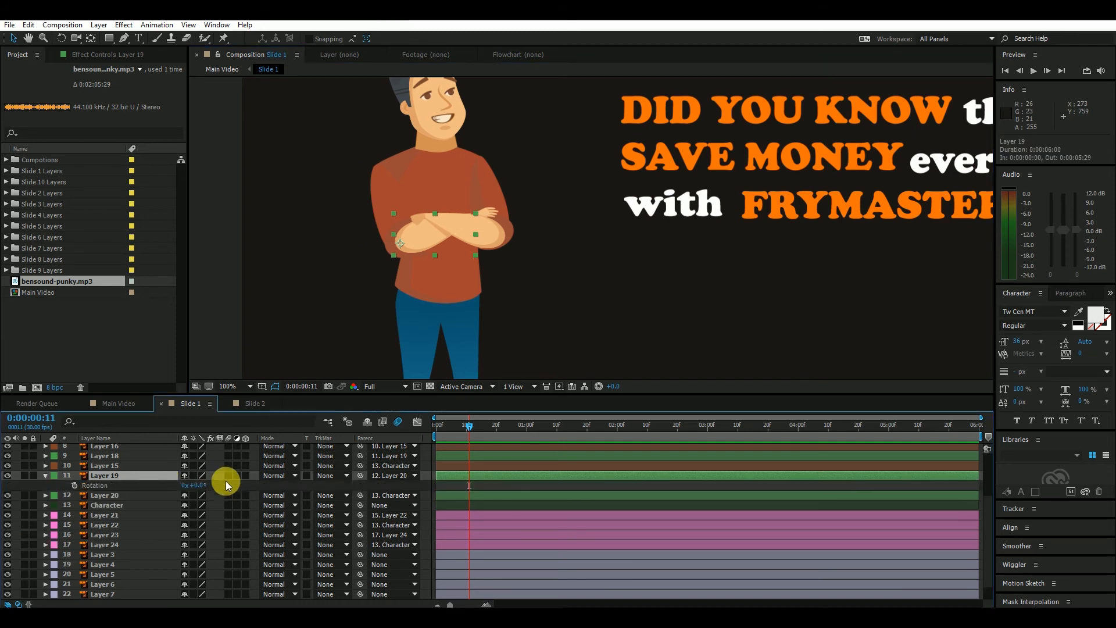
scroll(514, 494, down, 1)
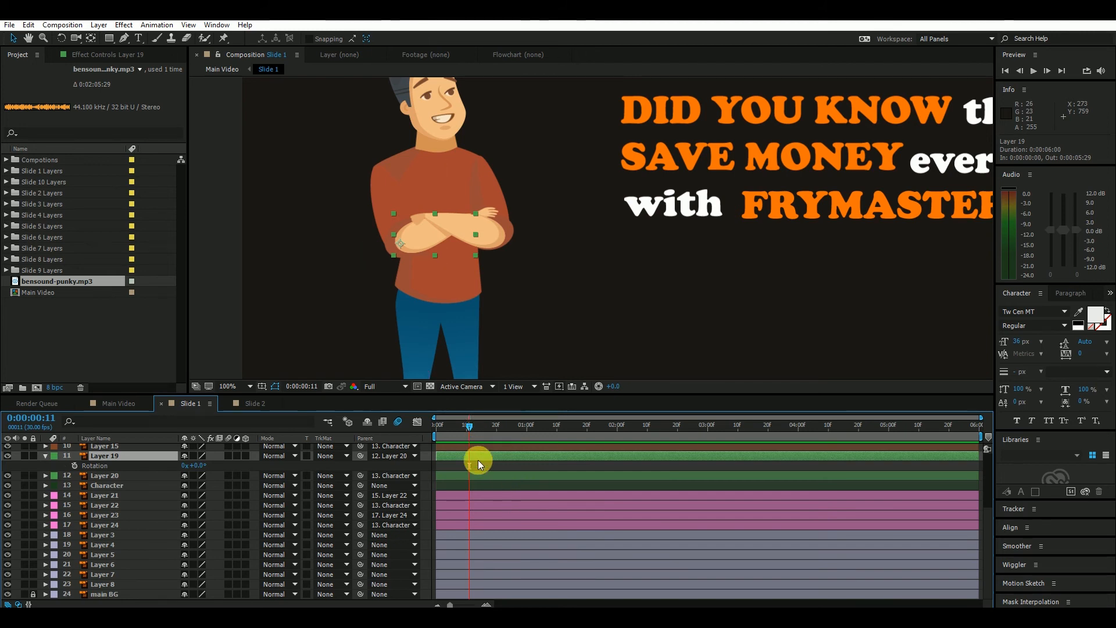
scroll(478, 459, up, 5)
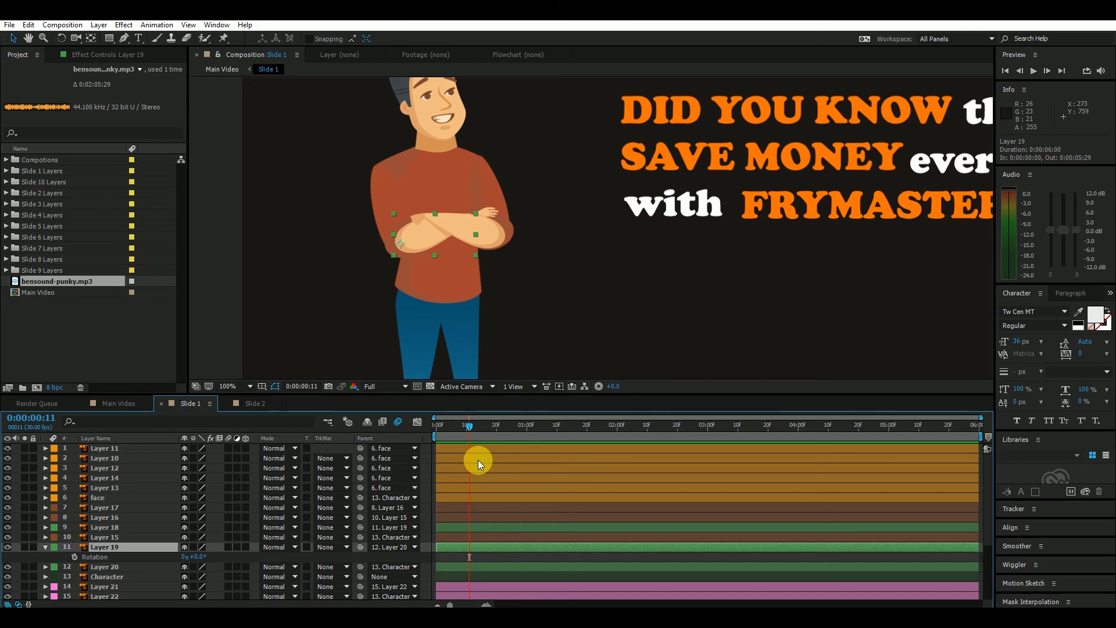
scroll(481, 474, down, 5)
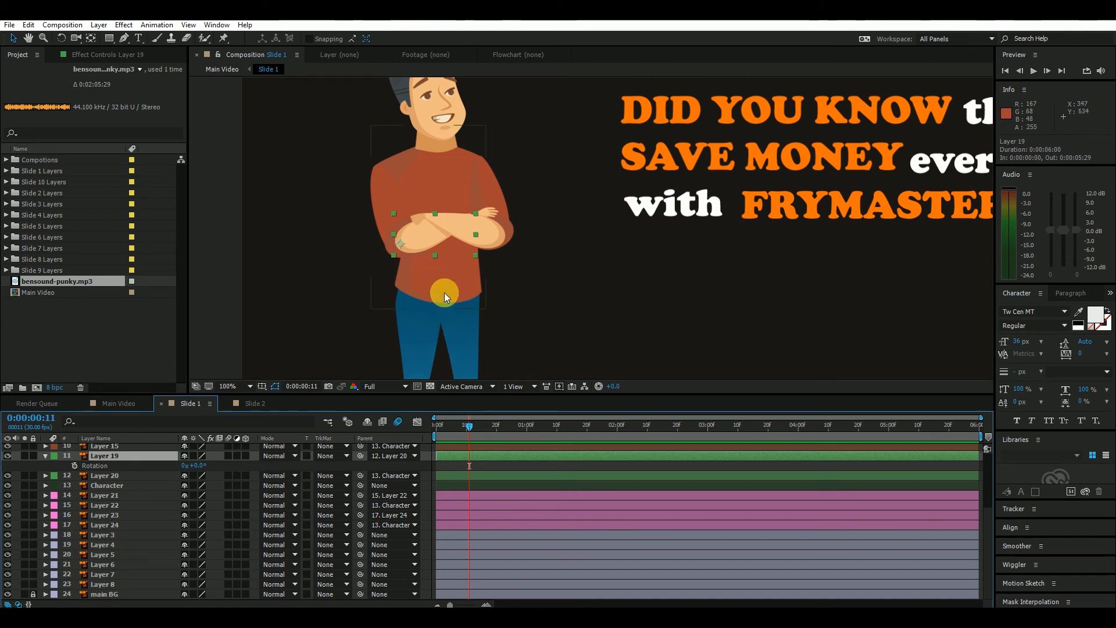
Step: Apply Easy Ease to both Position keyframes of the Character layer
click(137, 481)
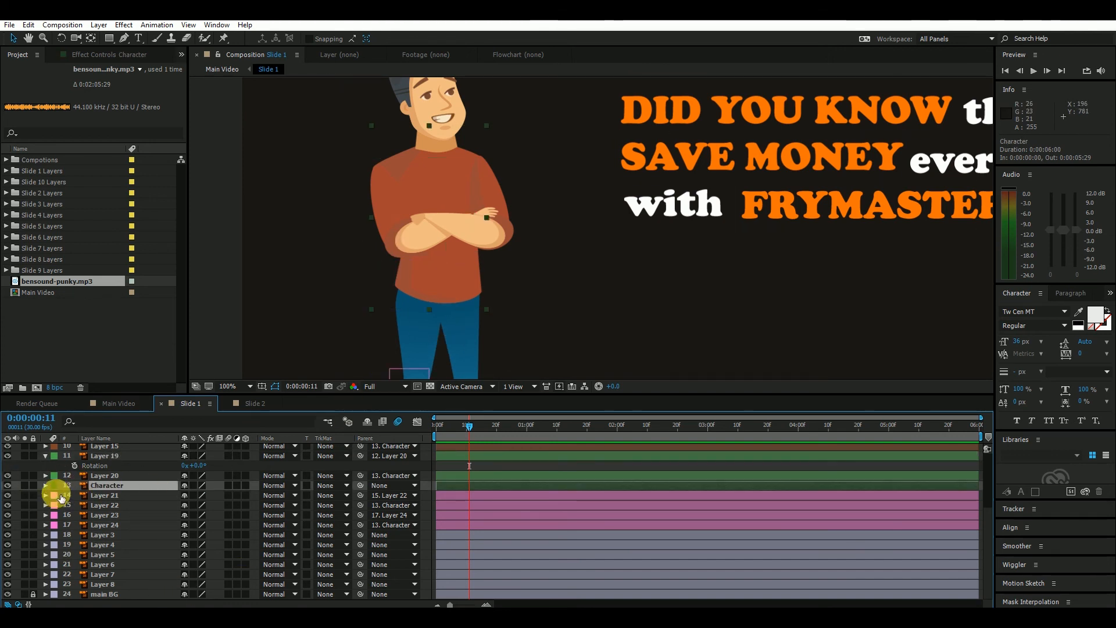
click(46, 485)
drag(487, 510, 435, 530)
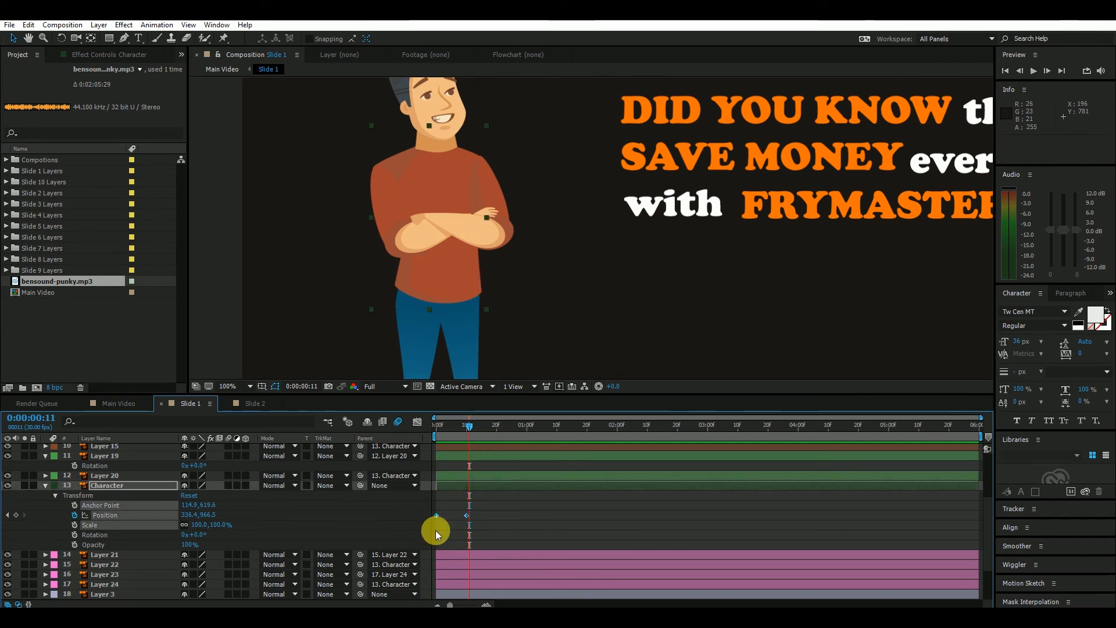
key(F9)
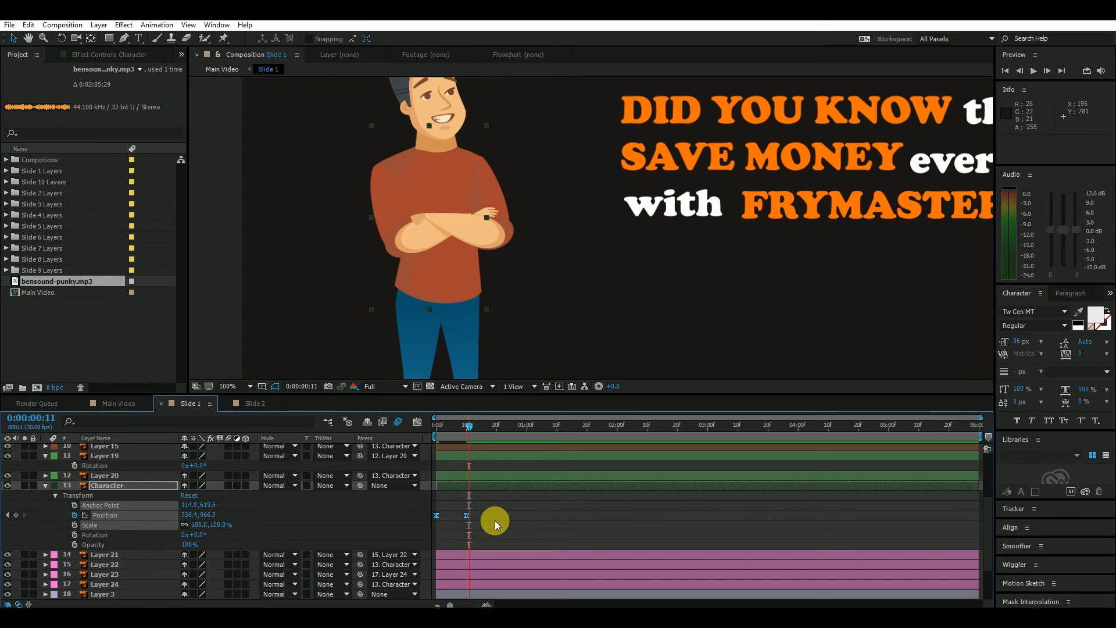
Step: Add a starting Rotation keyframe to the forearm layer, Layer 19, at frame 10
click(485, 454)
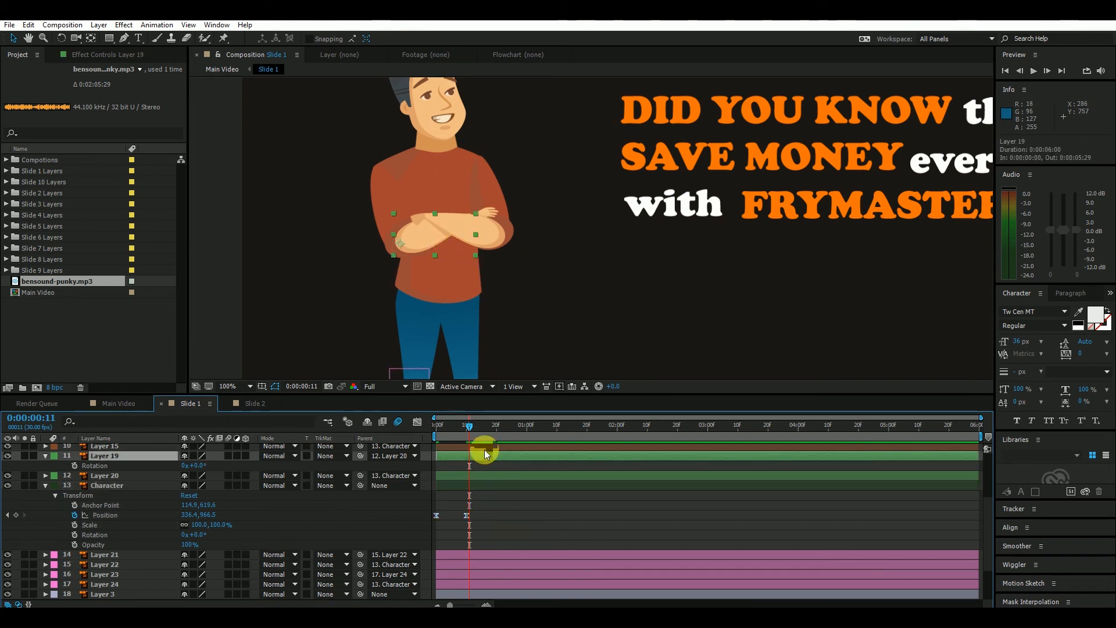
drag(467, 431, 465, 431)
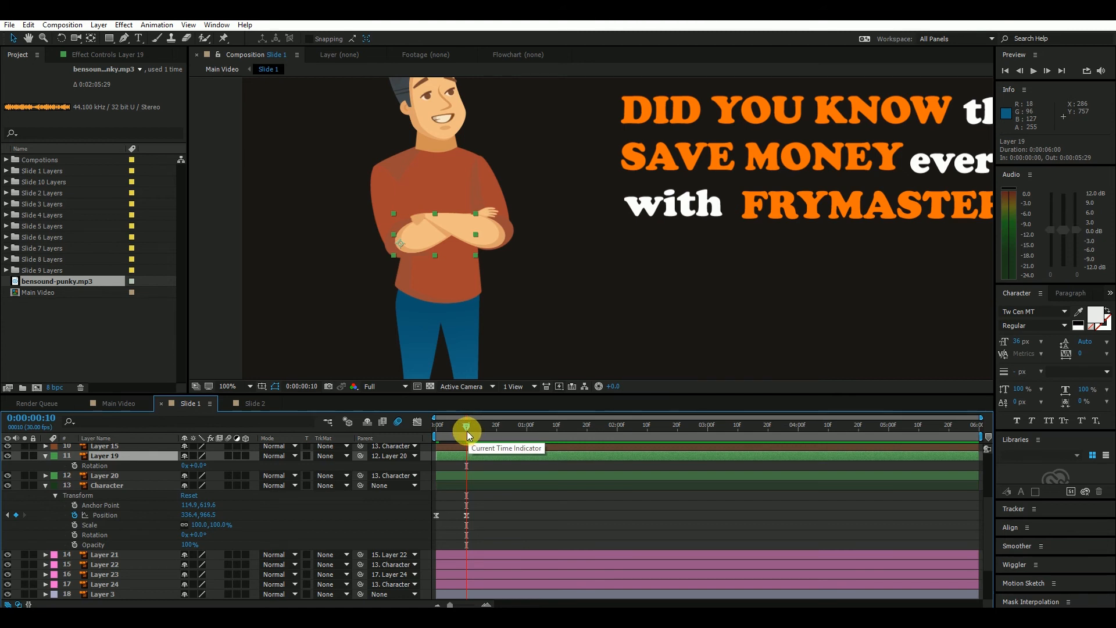
click(75, 466)
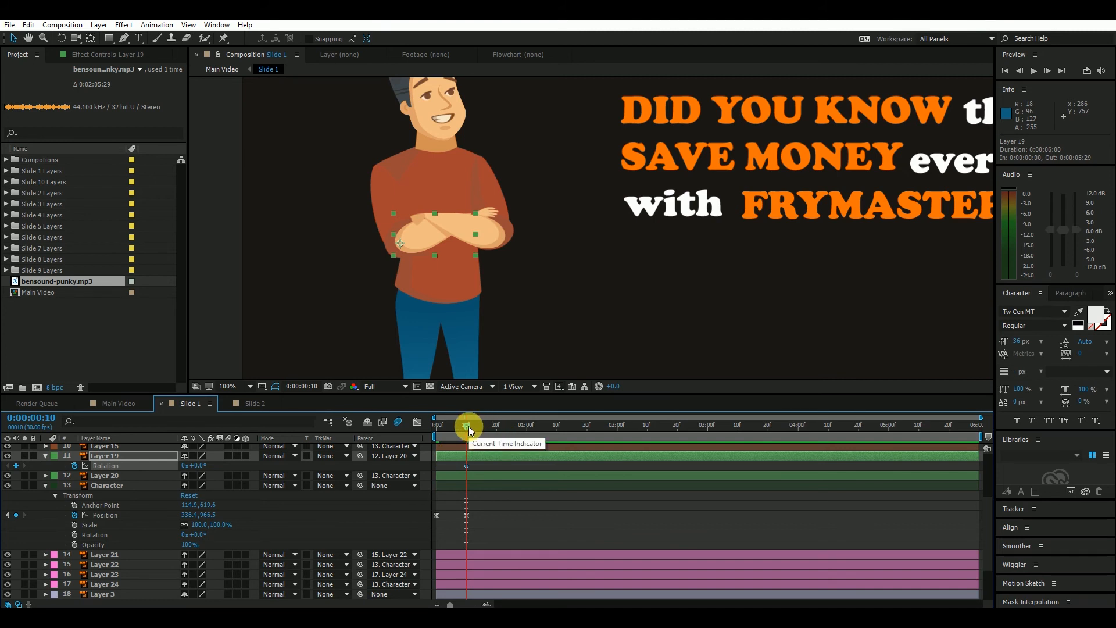
Step: Set Layer 19's Rotation to 93° at frame 15 and apply Easy Ease to both Rotation keyframes
key(Page_Down)
key(Page_Down)
key(Page_Down)
key(Page_Down)
key(Page_Down)
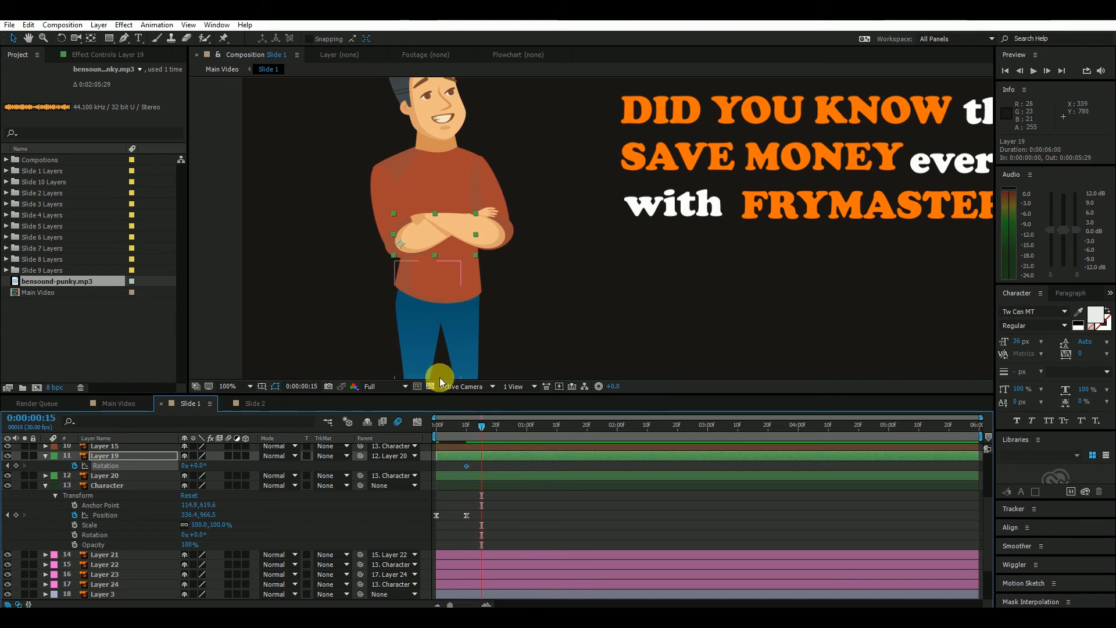
drag(203, 465, 274, 488)
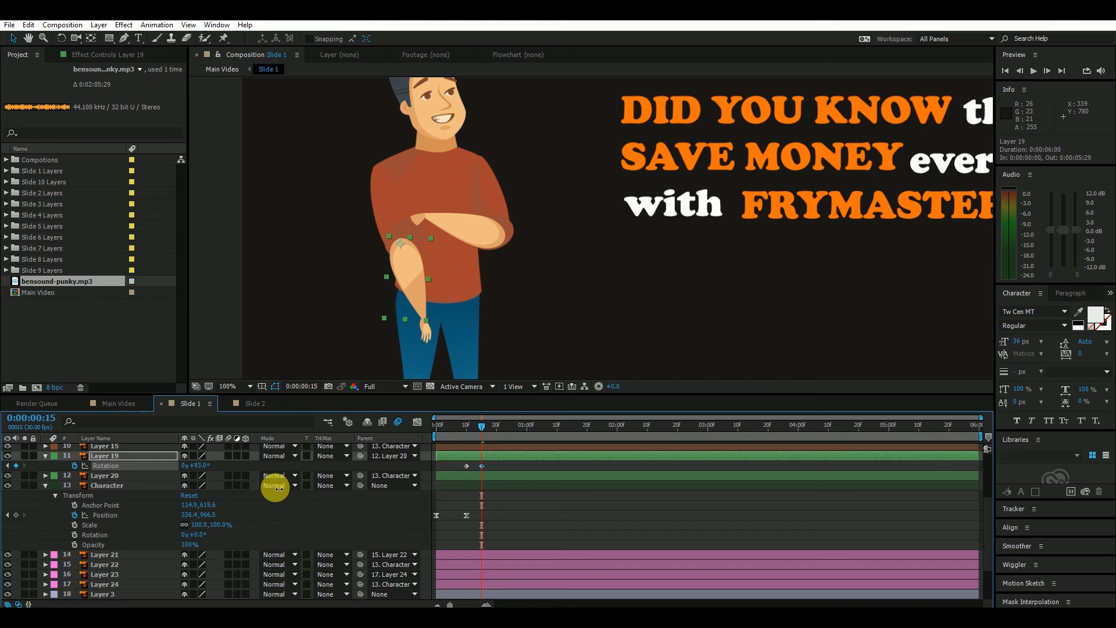
click(479, 467)
drag(479, 466, 458, 467)
key(F9)
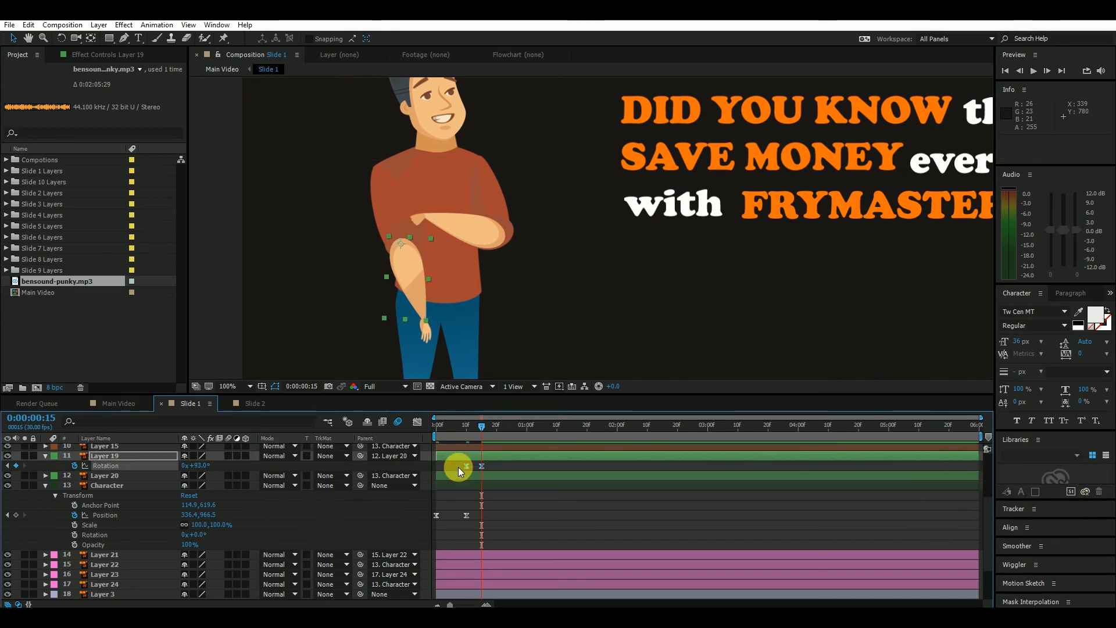
Step: Reveal the Rotation property of the other forearm, Layer 16, and add its starting keyframe at frame 10
click(465, 233)
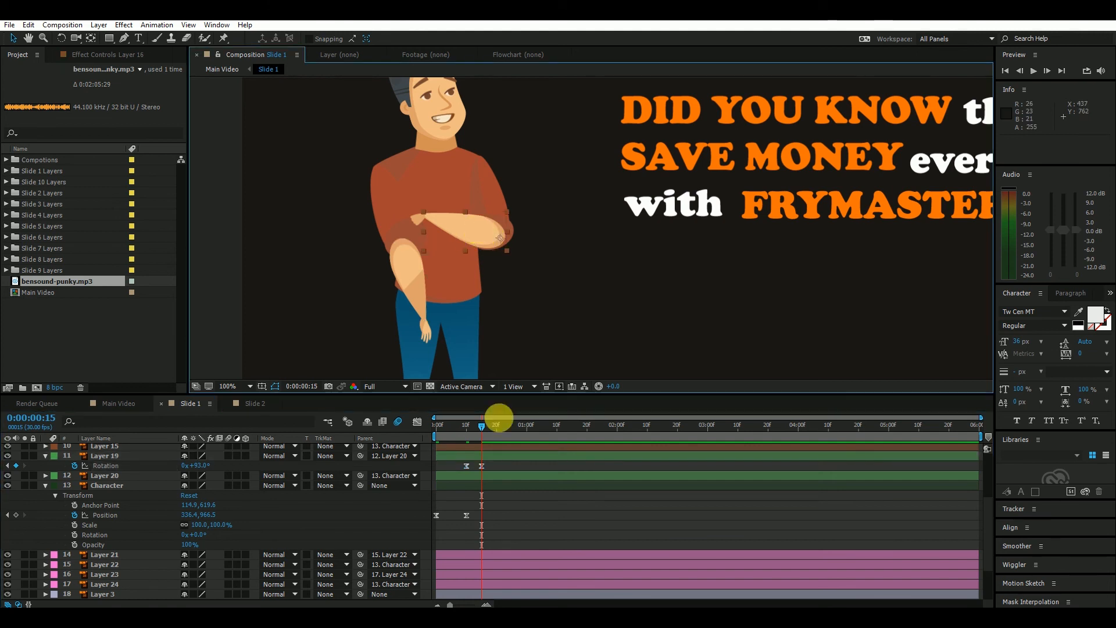
scroll(74, 464, up, 5)
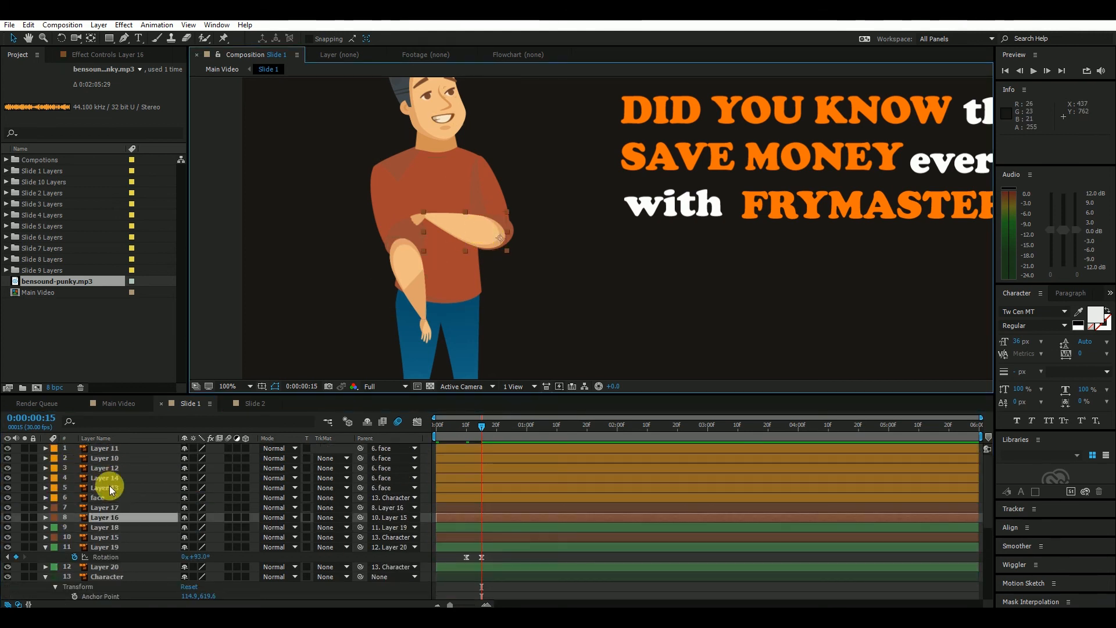
key(r)
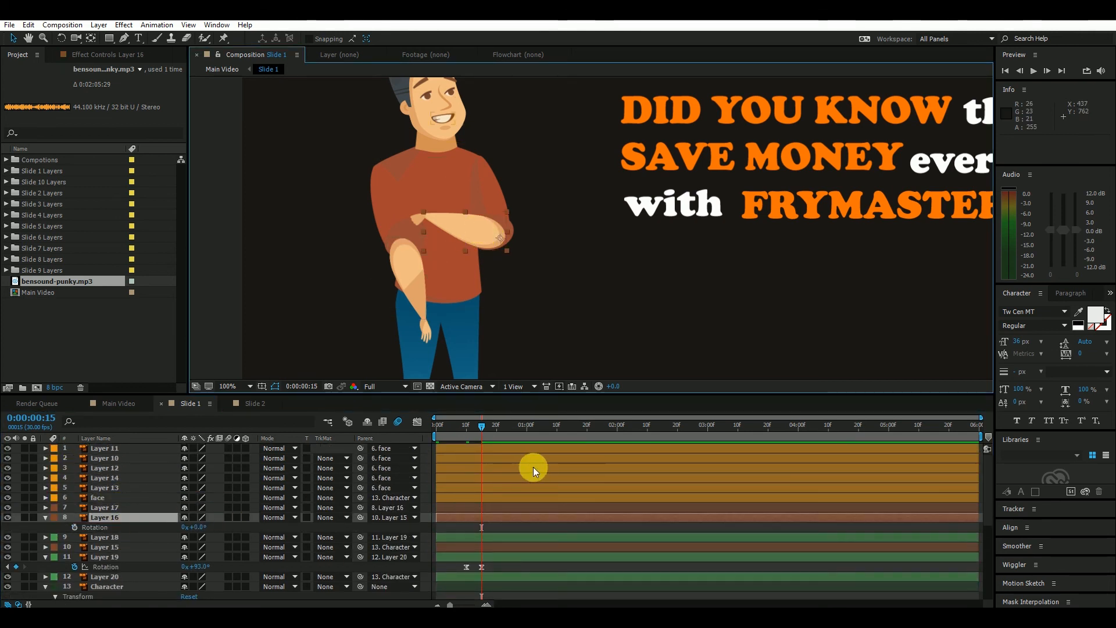
scroll(533, 466, down, 3)
click(476, 428)
drag(475, 428, 466, 432)
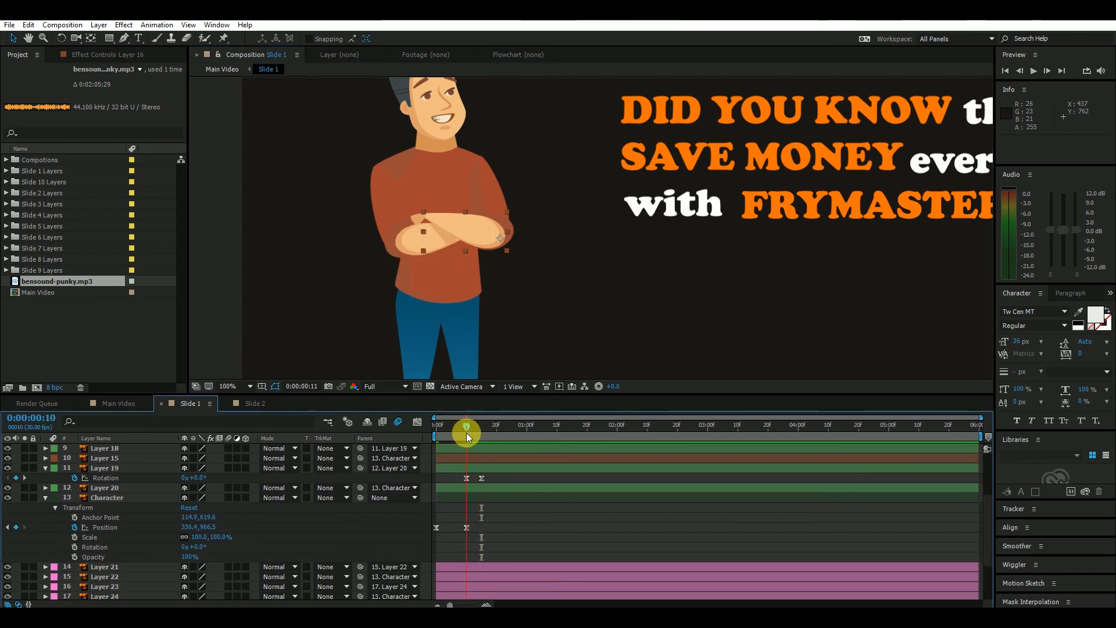
scroll(489, 482, up, 5)
click(495, 525)
click(485, 518)
click(74, 527)
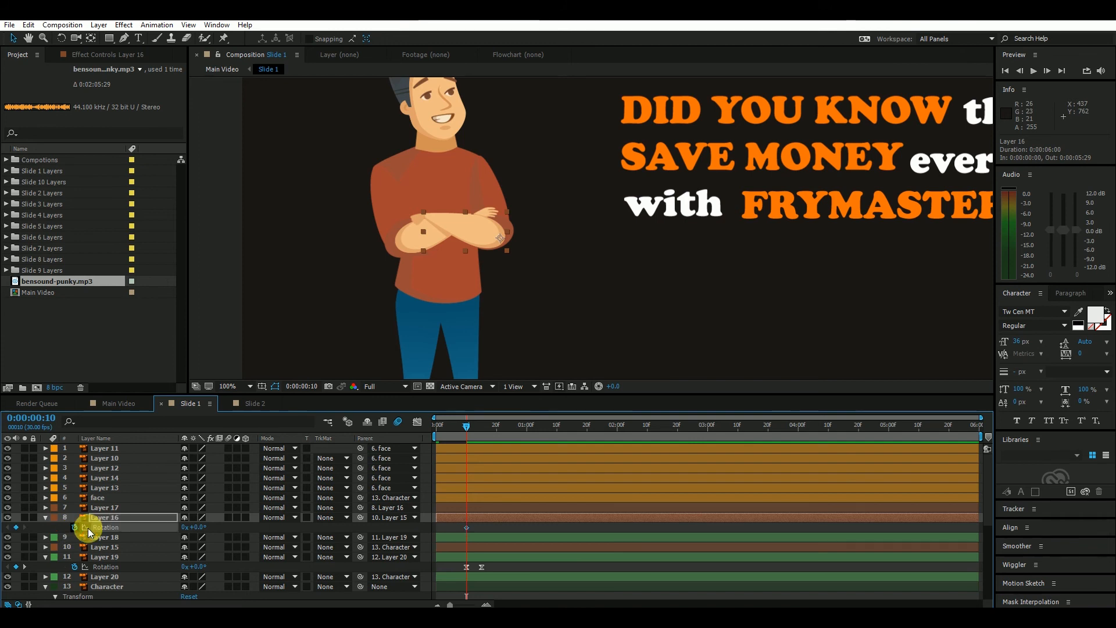
Step: Apply Easy Ease to Layer 16's Rotation keyframe and set the Rotation to -89° at frame 15
key(F9)
drag(466, 426, 483, 434)
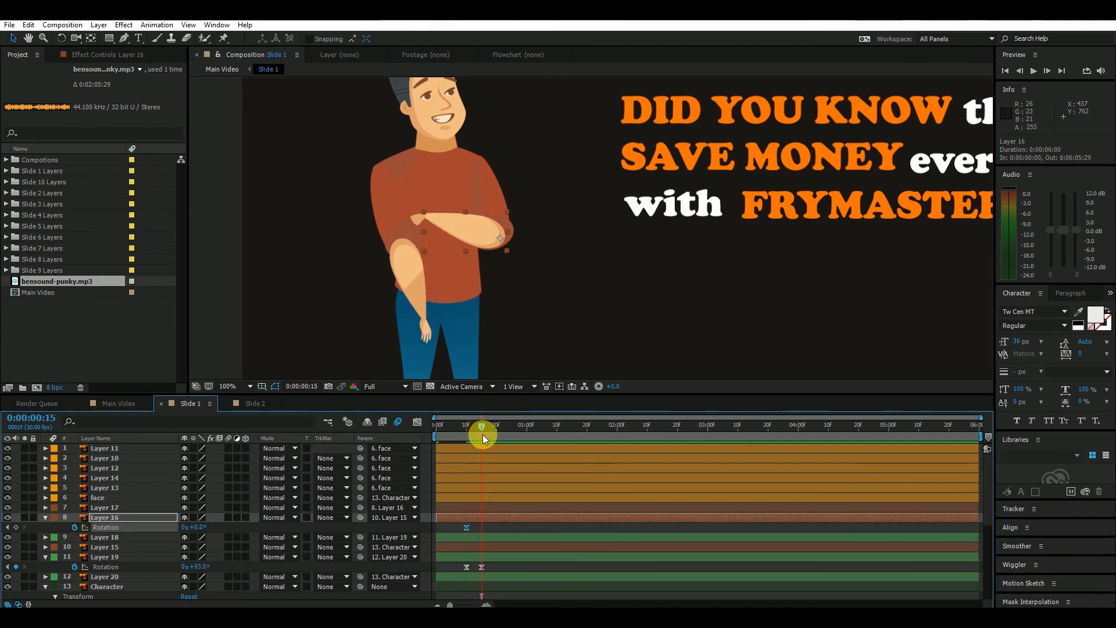
drag(199, 527, 139, 518)
click(466, 529)
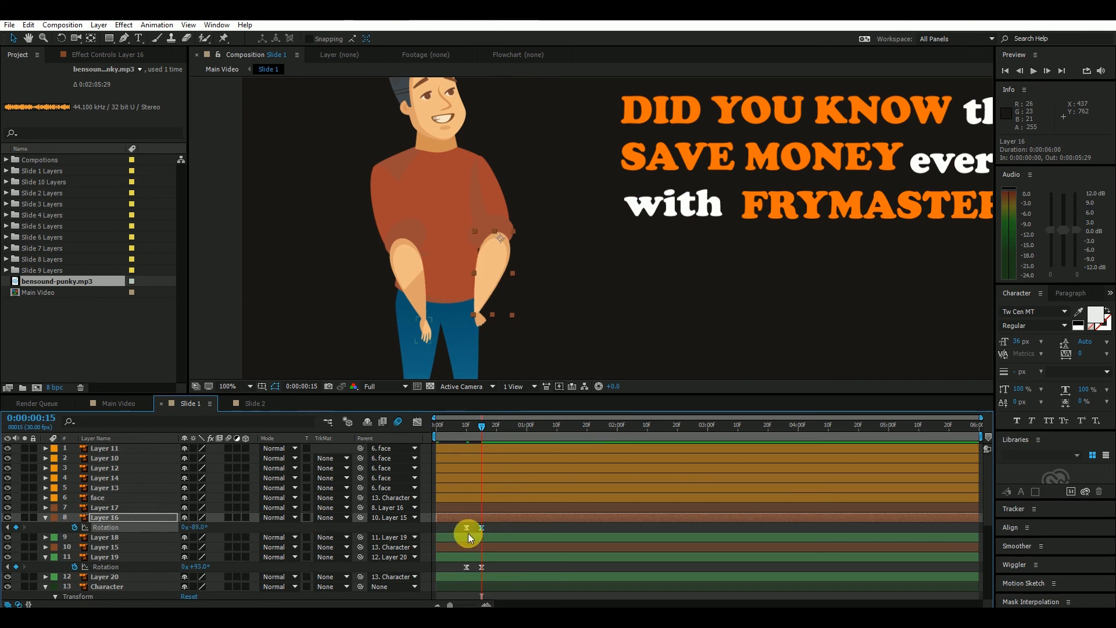
Step: Preview the arms unfolding and examine the character's head and arms around frames 14 to 16
key(space)
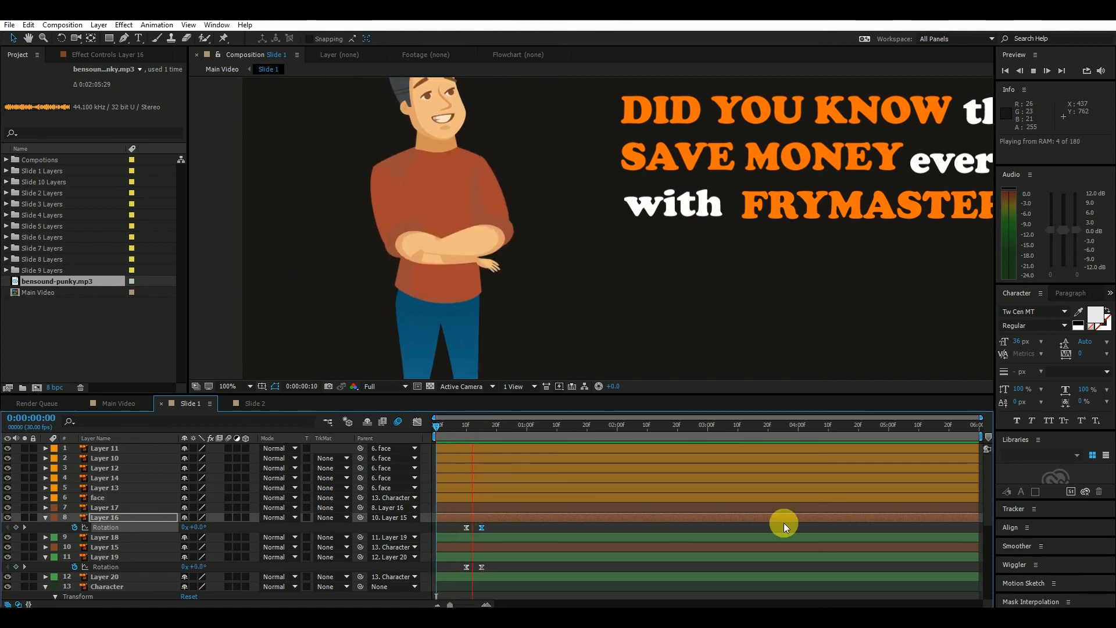
key(space)
click(444, 430)
drag(445, 433, 479, 432)
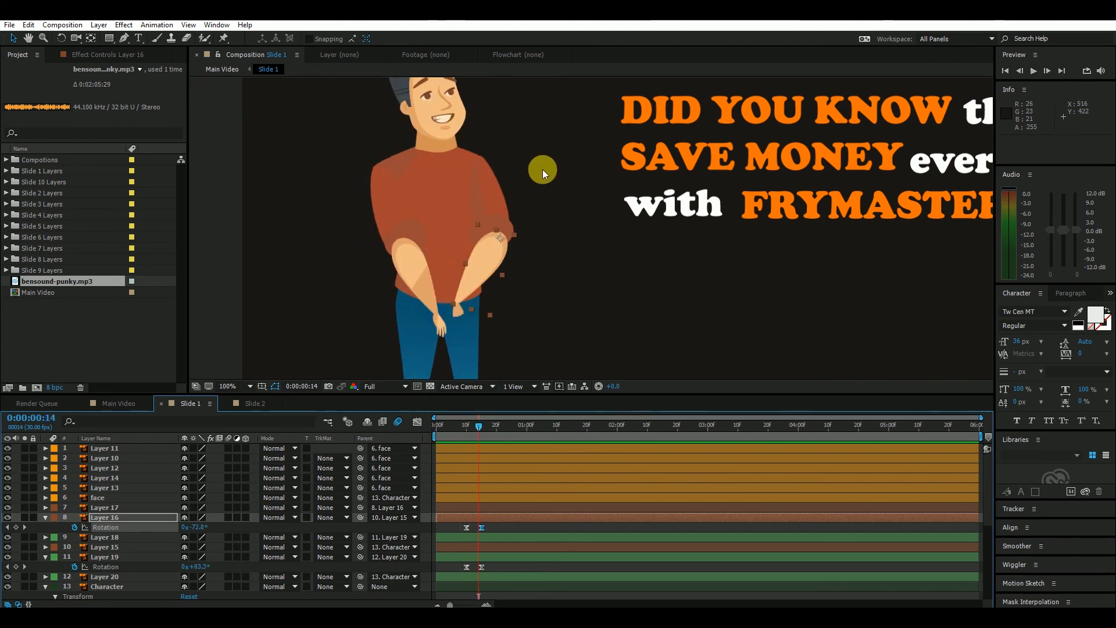
key(space)
drag(472, 274, 523, 145)
drag(560, 220, 604, 396)
drag(580, 238, 542, 235)
click(500, 127)
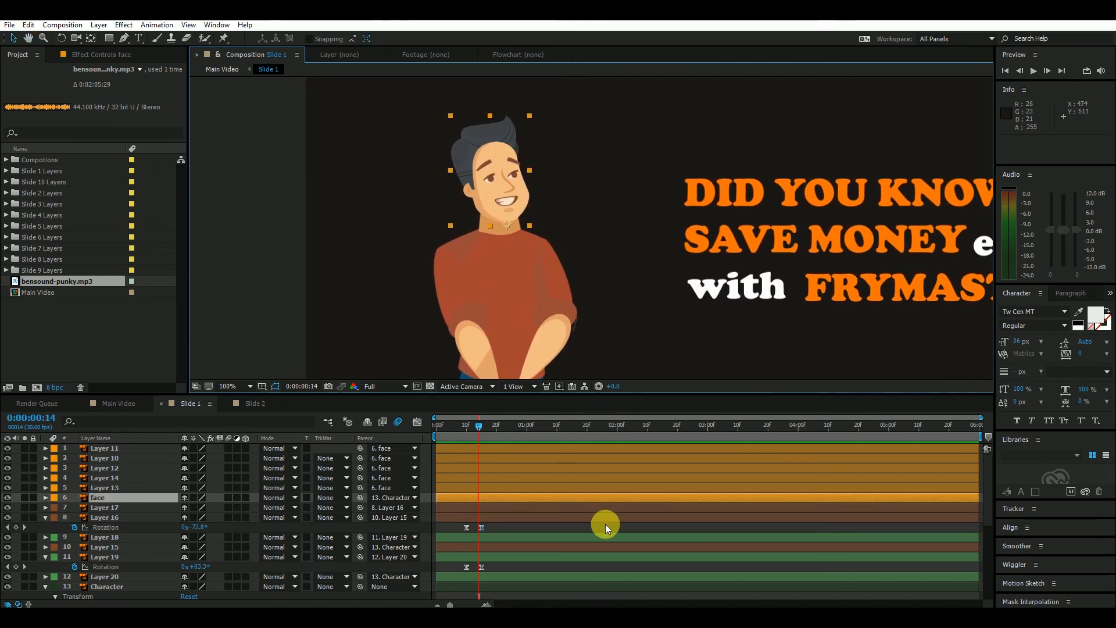
mouse_move(480, 430)
mouse_down()
mouse_move(471, 428)
mouse_move(484, 424)
mouse_up()
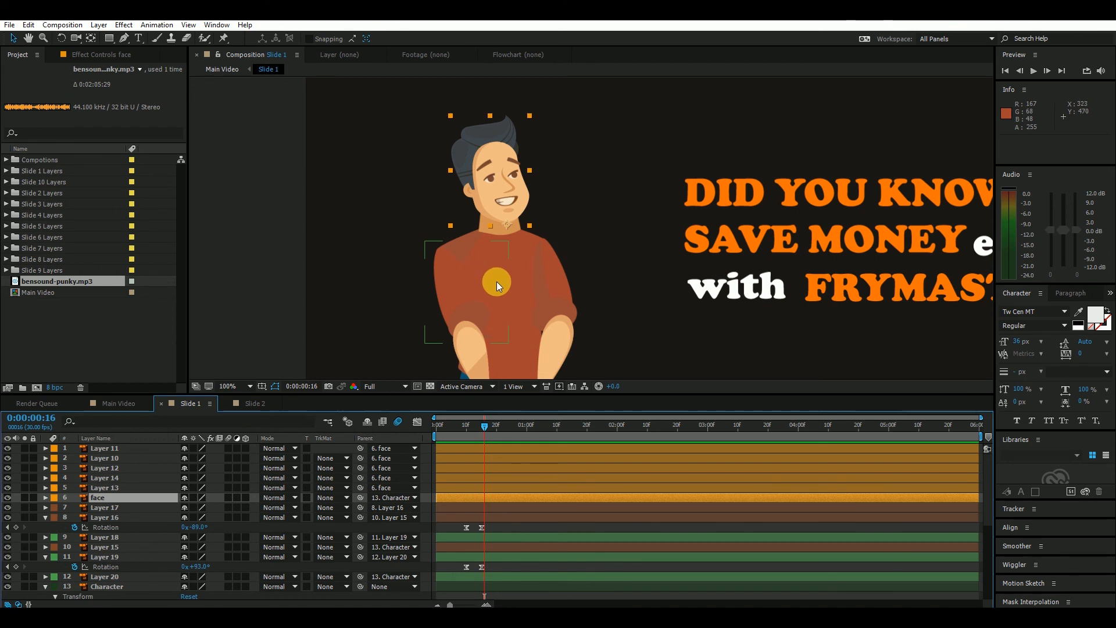
drag(489, 277, 490, 198)
drag(485, 235, 471, 241)
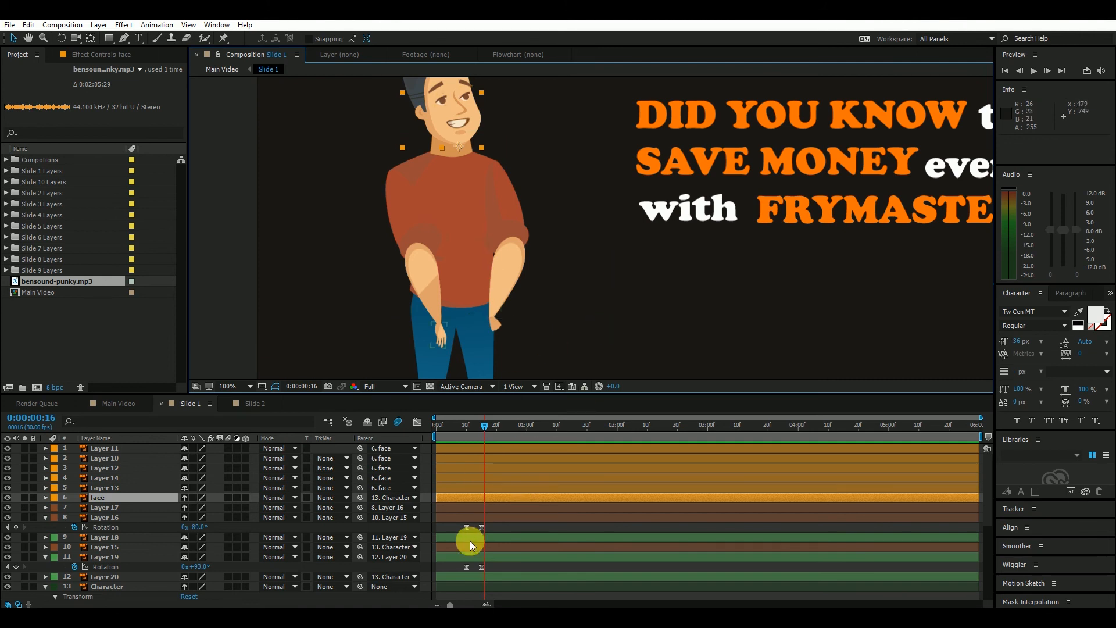
Step: Return to frame 10 and undo the Rotation keyframing of both forearm layers, Layer 16 and Layer 19
mouse_move(483, 427)
mouse_down()
mouse_move(462, 429)
mouse_move(492, 426)
mouse_move(465, 432)
mouse_up()
key(ctrl+z)
key(ctrl+z)
key(ctrl+z)
key(ctrl+z)
key(ctrl+z)
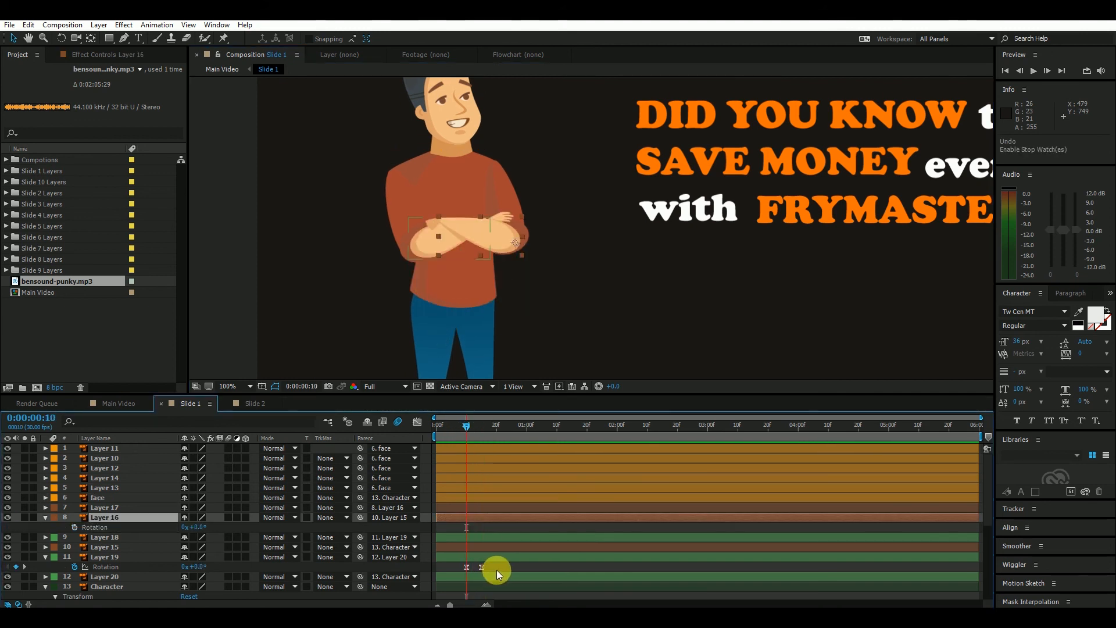
key(ctrl+z)
key(ctrl+z)
key(ctrl+z)
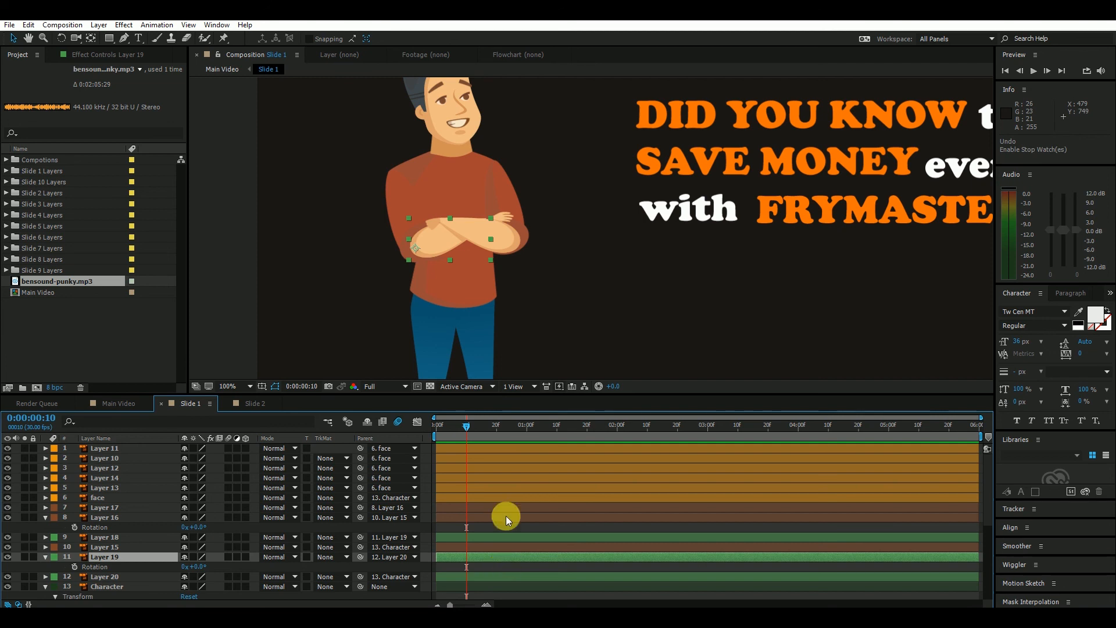
Step: Select the character's face layer and expand its Transform properties, keeping the current time at frame 10
drag(519, 185, 545, 272)
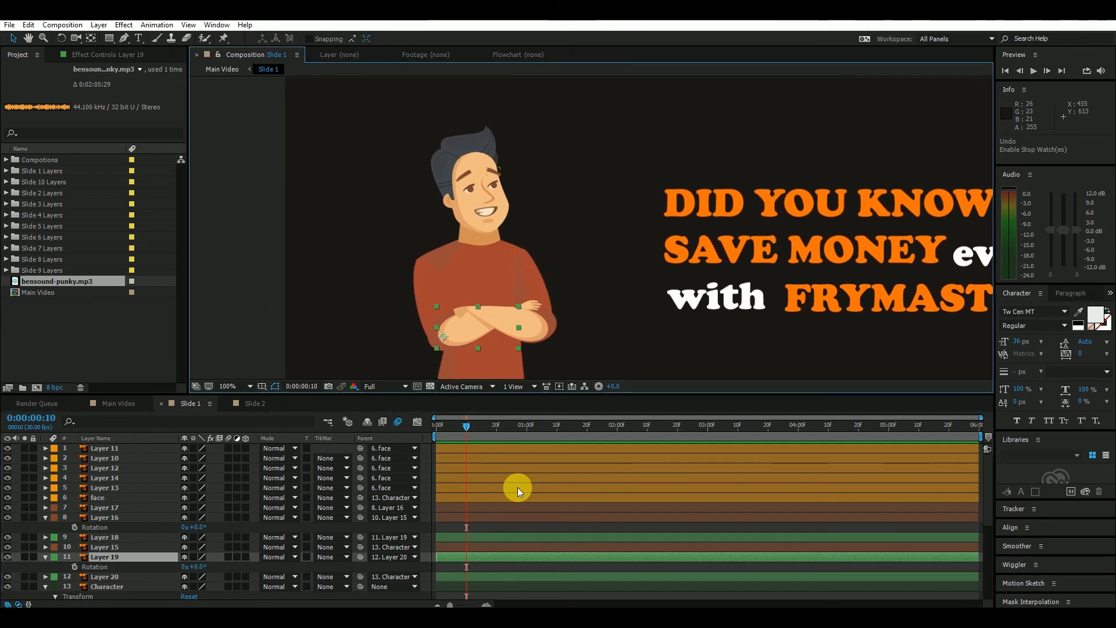
click(479, 149)
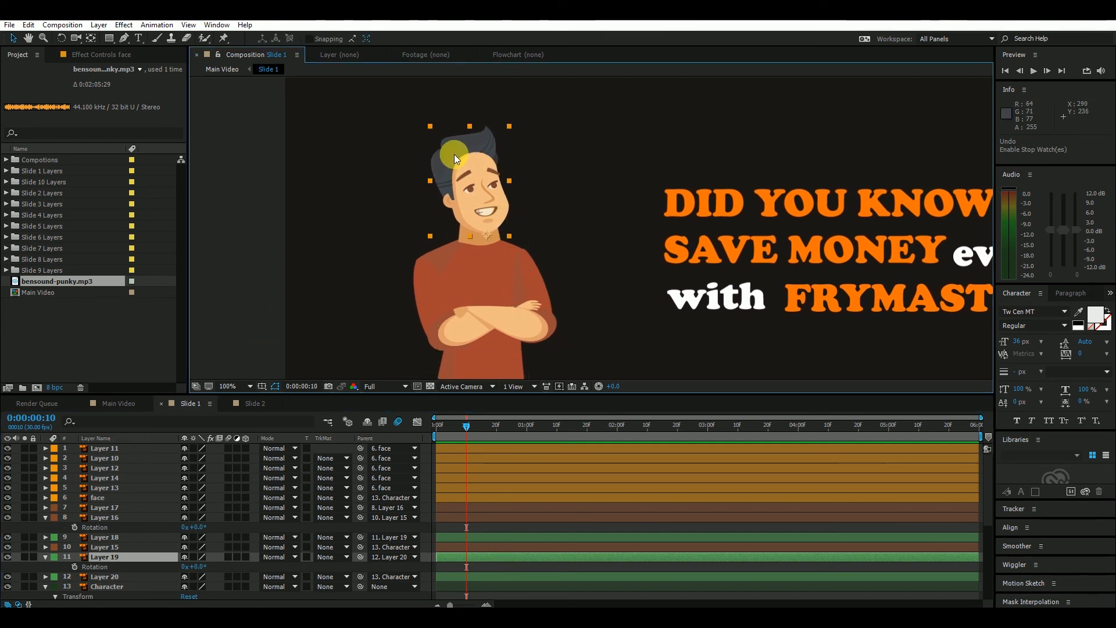
click(44, 498)
click(56, 507)
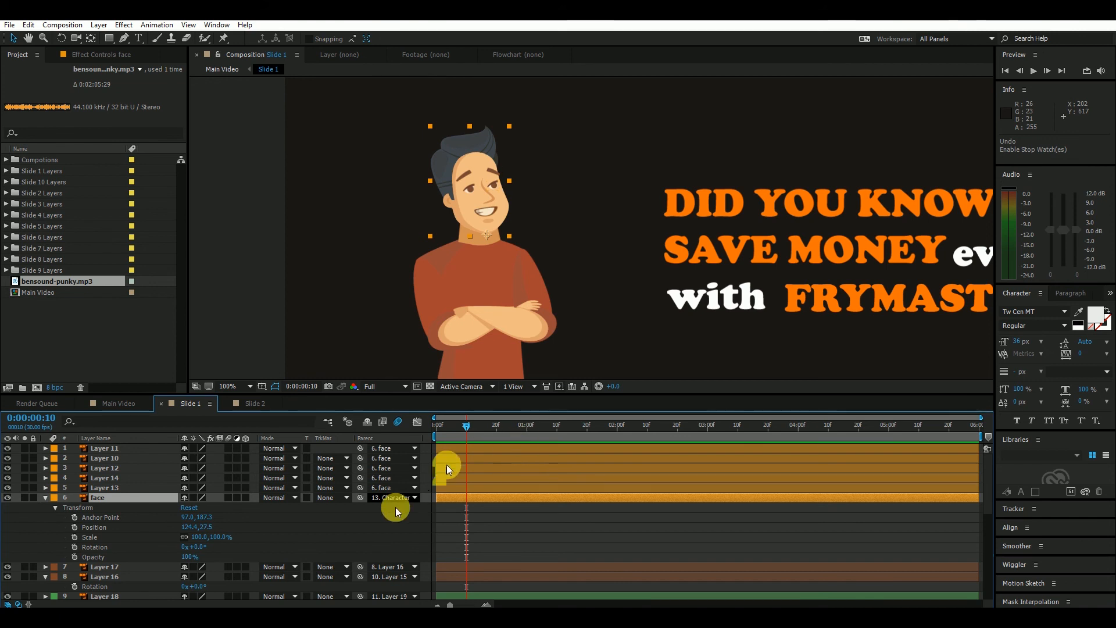
drag(468, 429, 466, 428)
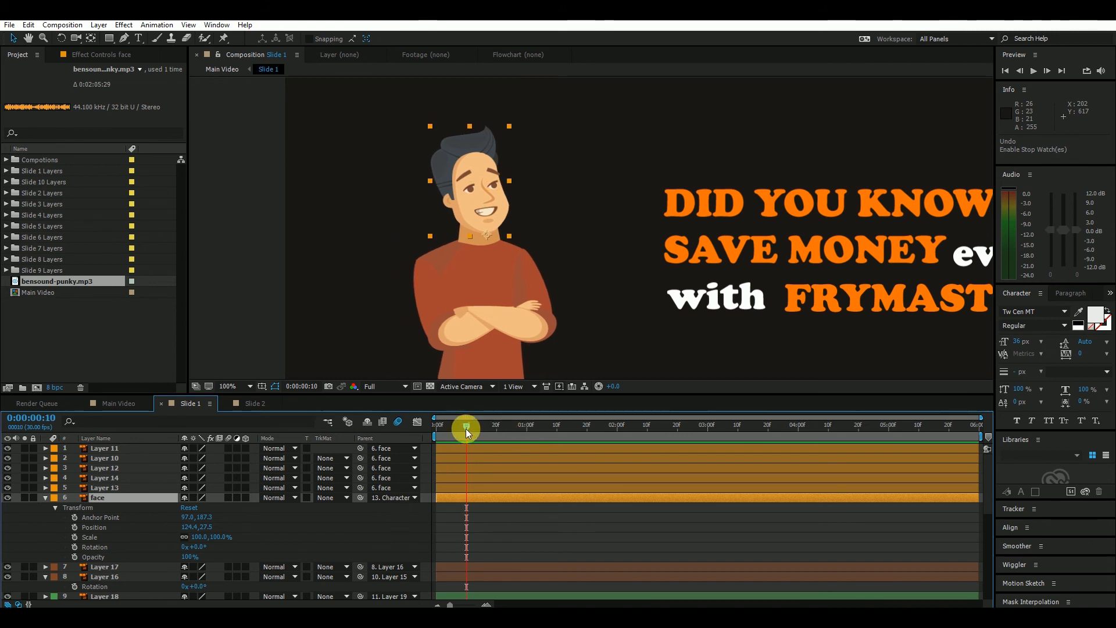
Step: Add the expression wiggle (2,3,4) to the face layer's Scale and scrub to 0:00:01:18 to preview it
alt+click(74, 538)
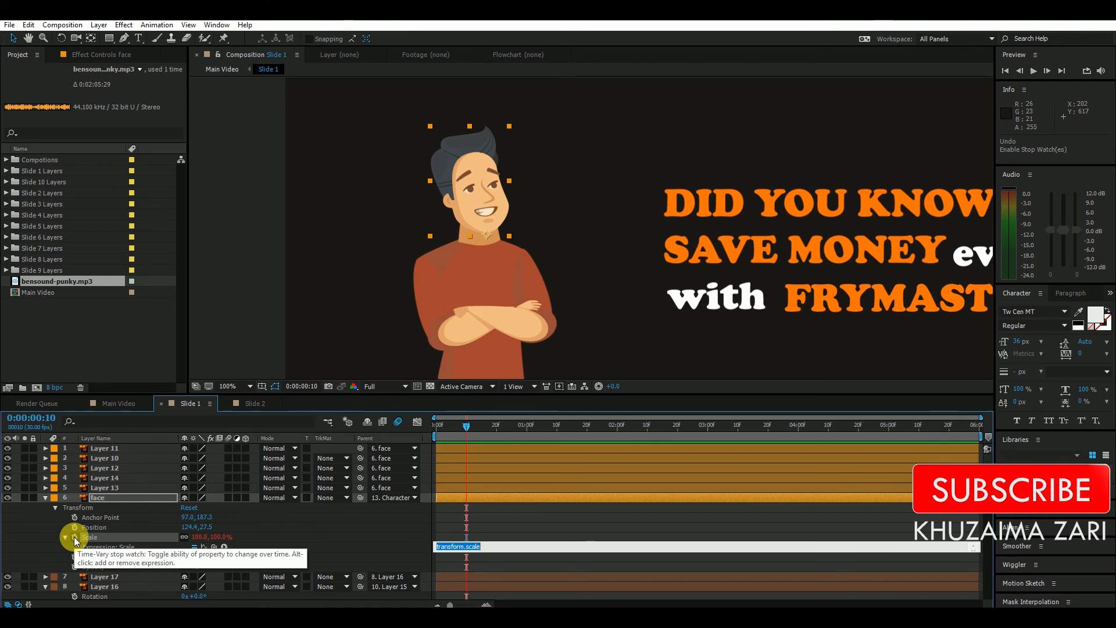
text(wiggle (0)
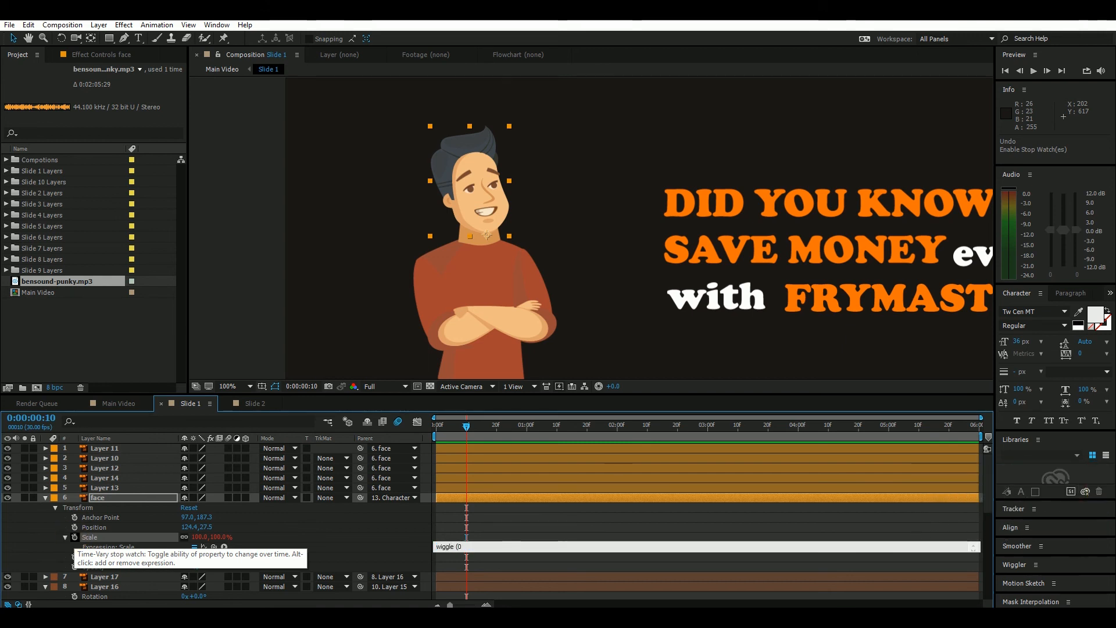
key(BackSpace)
text())
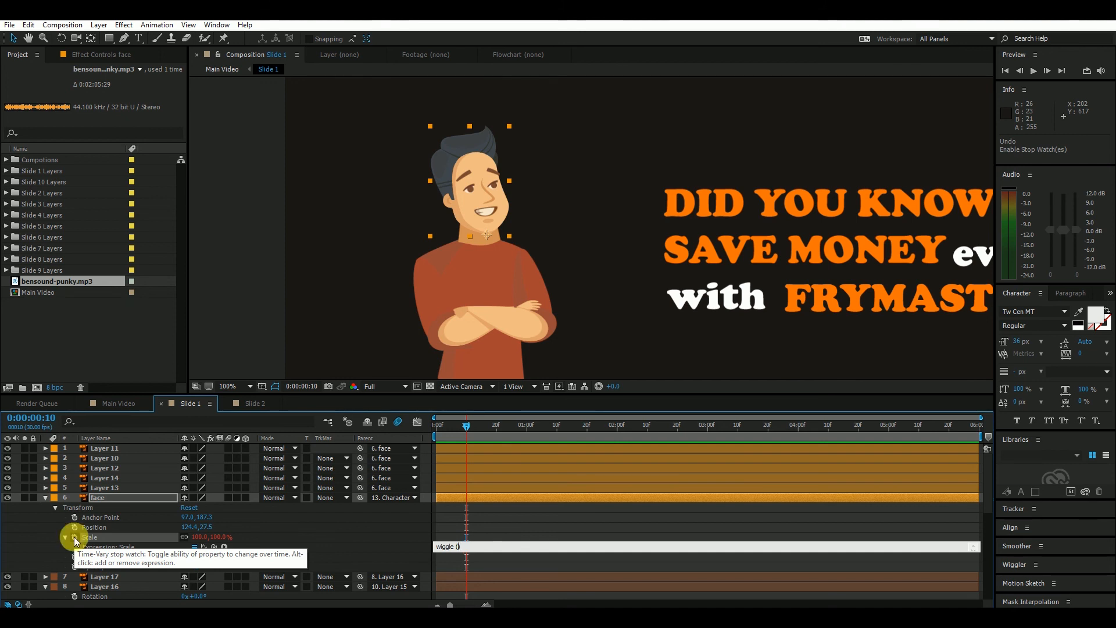
text(2)
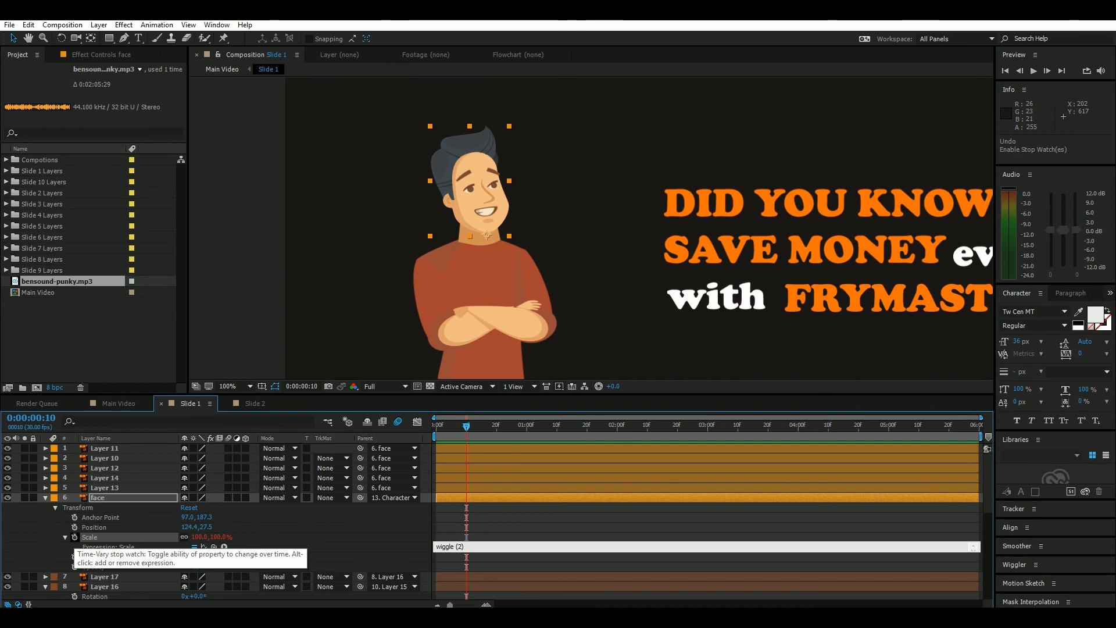
text(,)
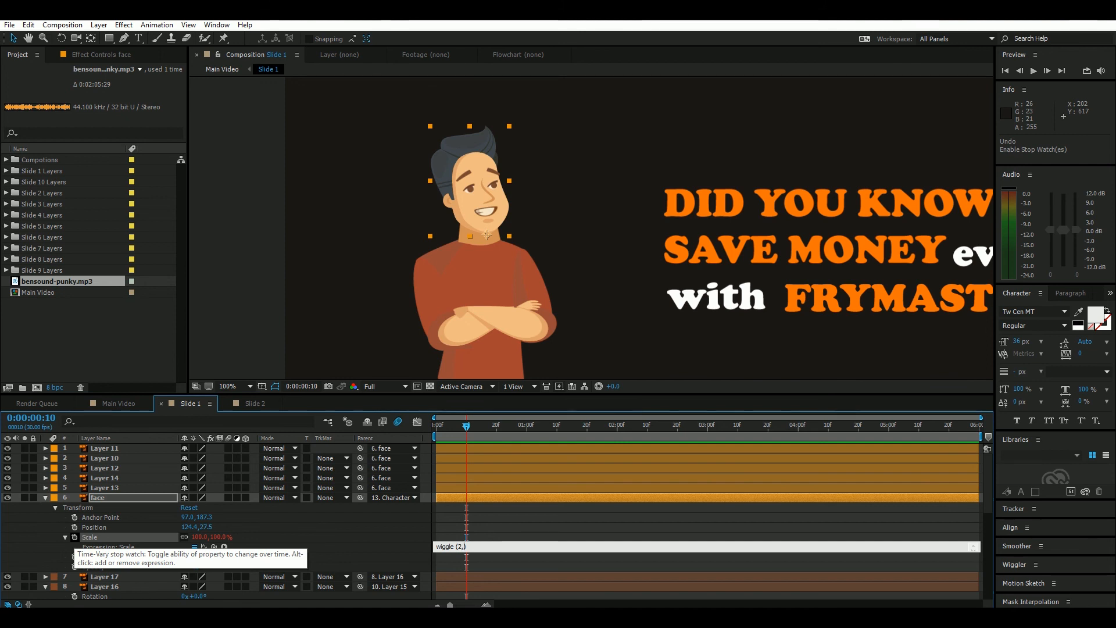
text(3,4)
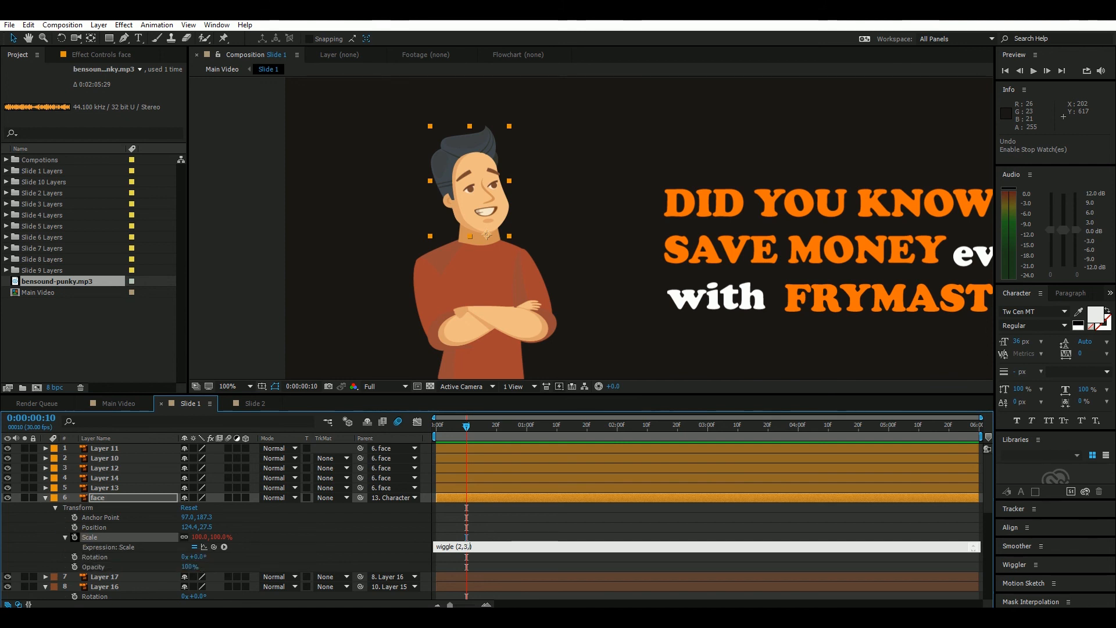
click(74, 536)
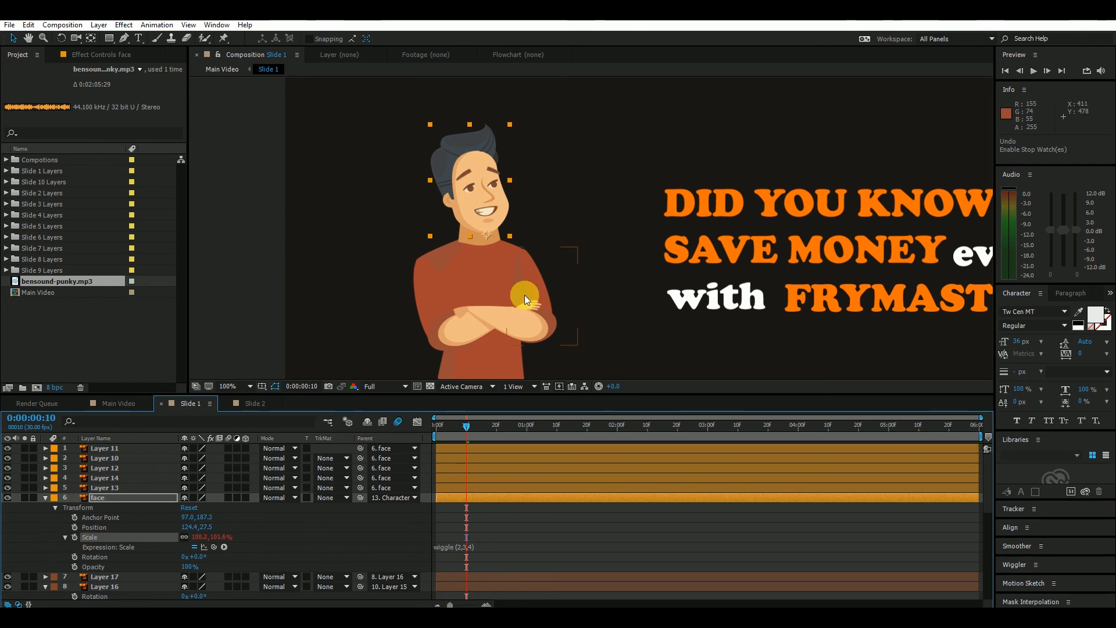
drag(465, 427, 581, 436)
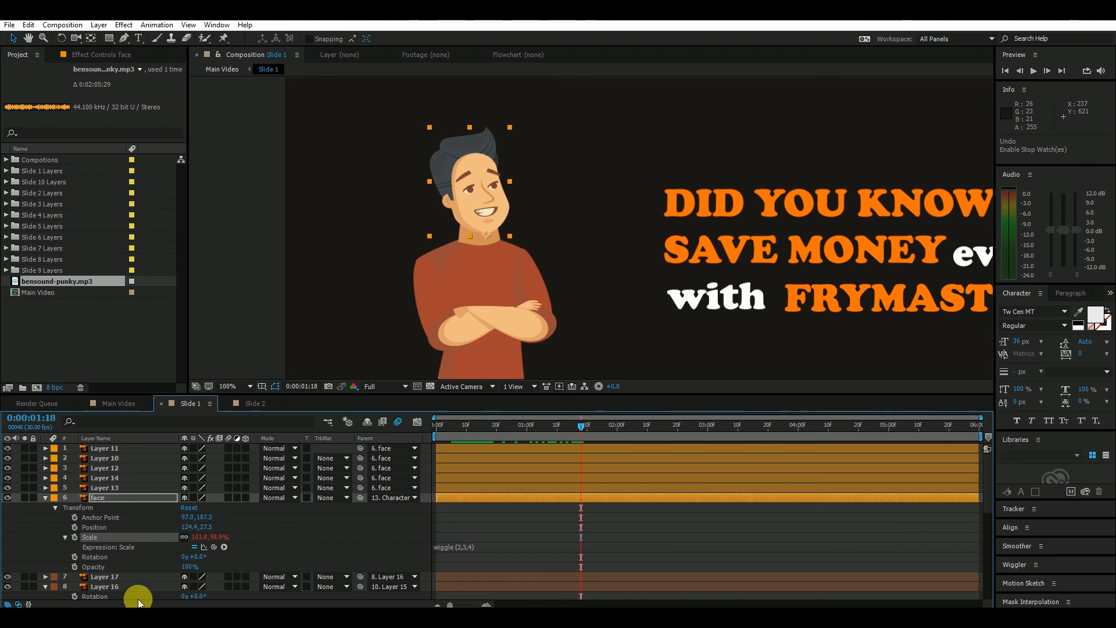
Step: Remove the face layer's Scale expression and add the expression wiggle (2,3,4) to its Rotation instead
alt+click(74, 537)
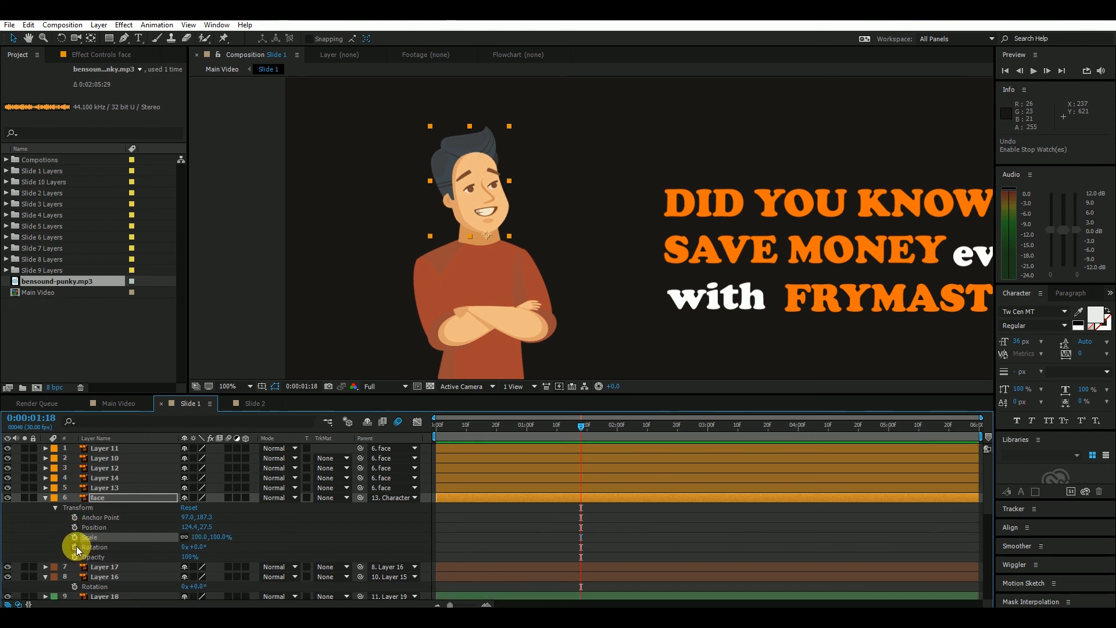
alt+click(74, 547)
text(wiggle ()
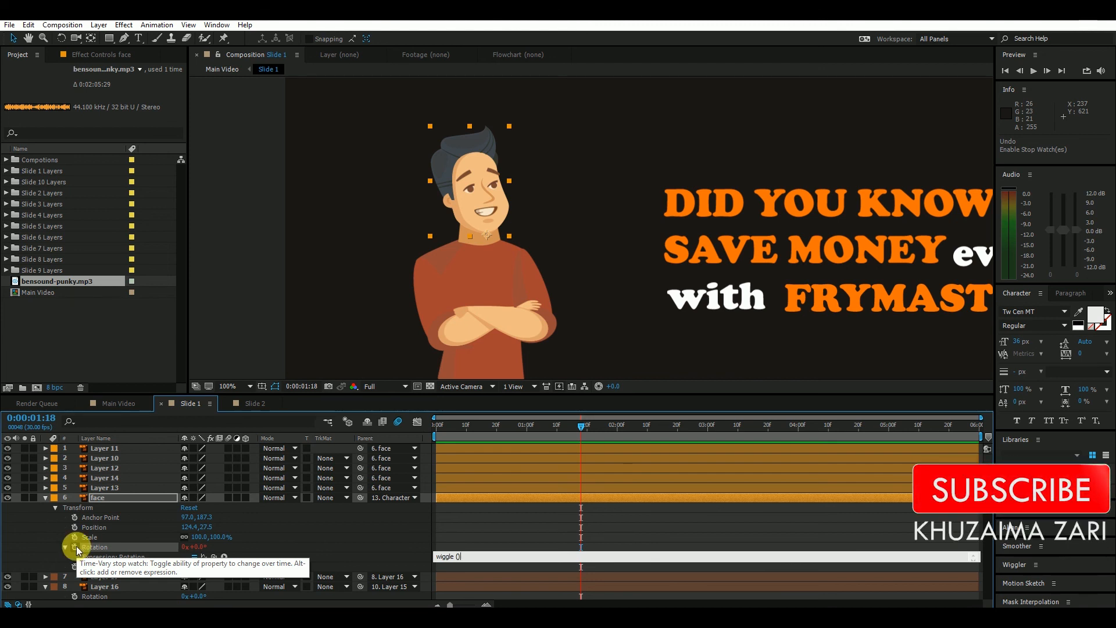
text(2,3,4)
key(KP_Enter)
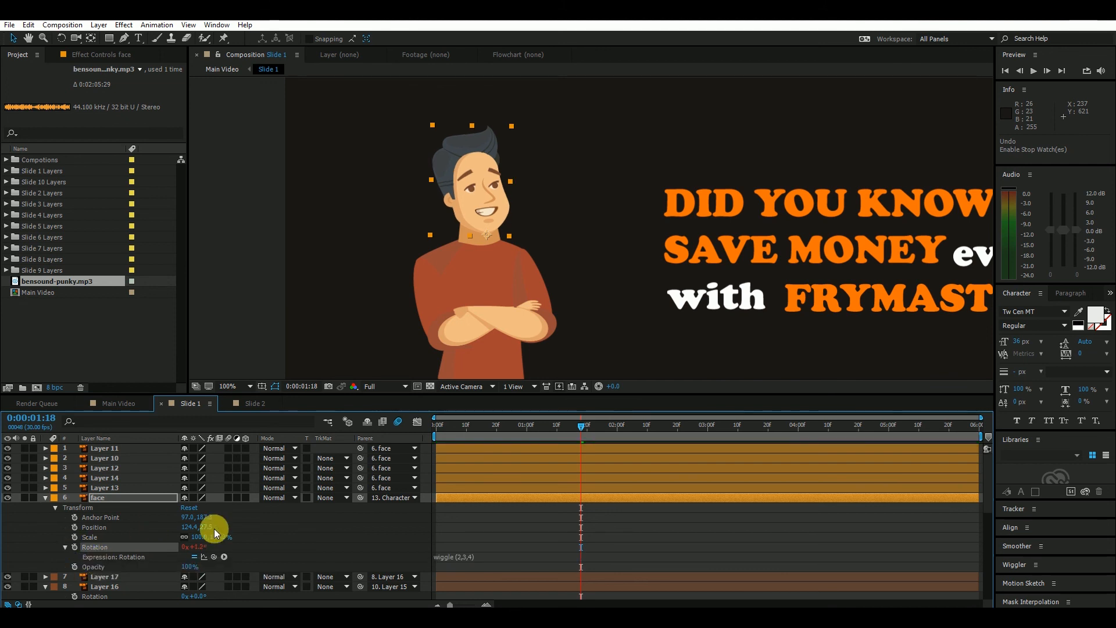
Step: Select the orange DID YOU KNOW text layer in the composition and collapse the face layer's properties
drag(488, 427, 574, 453)
scroll(605, 306, down, 2)
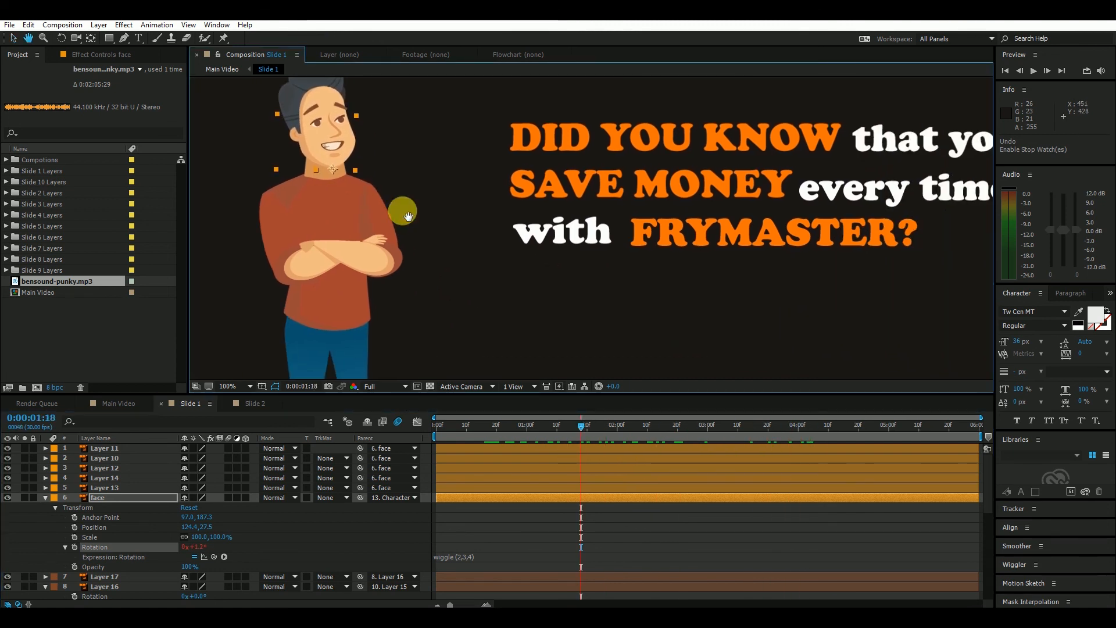
key(v)
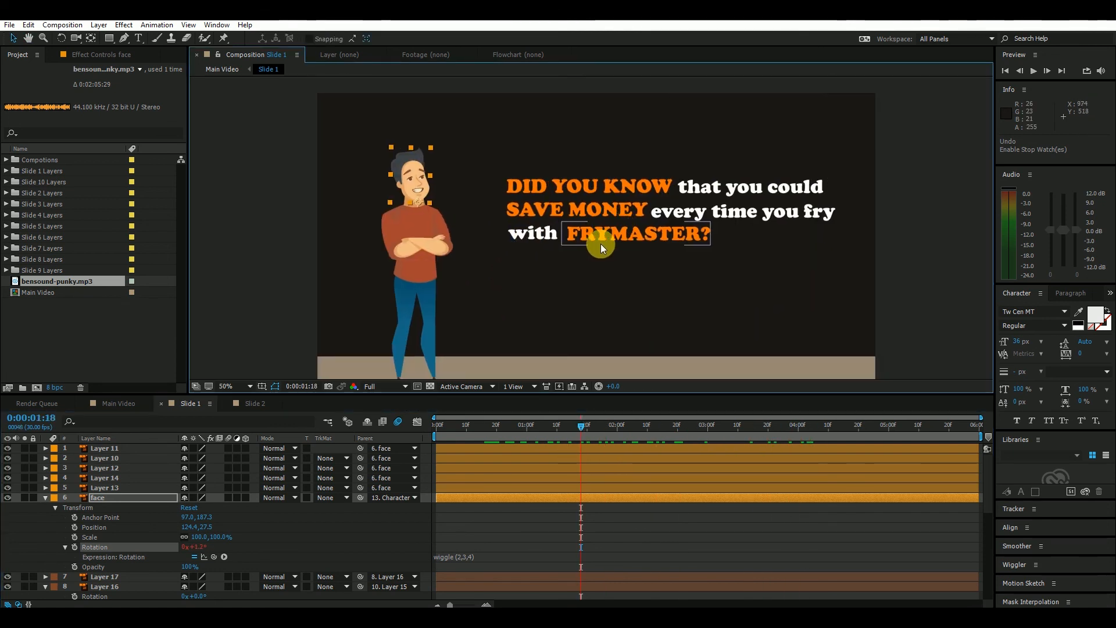
click(573, 186)
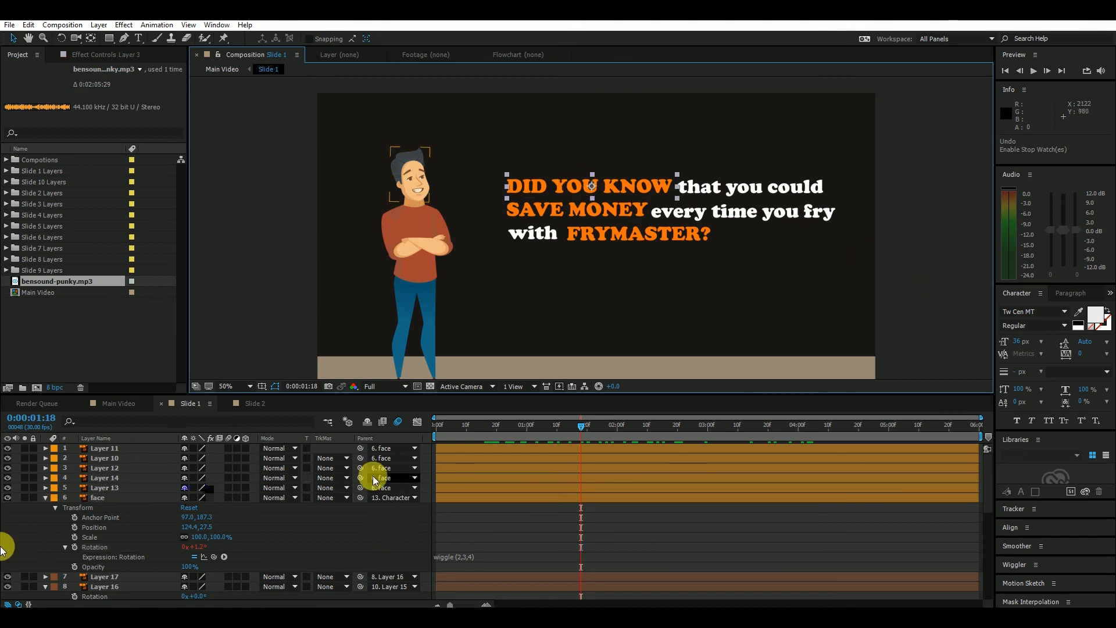
click(45, 497)
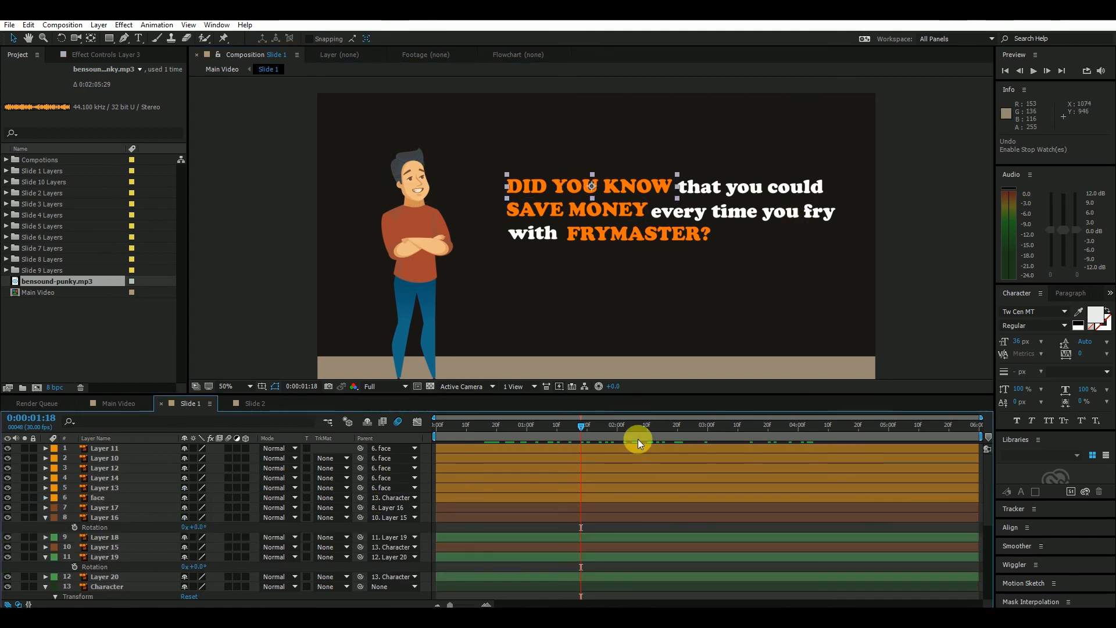
drag(644, 224, 637, 238)
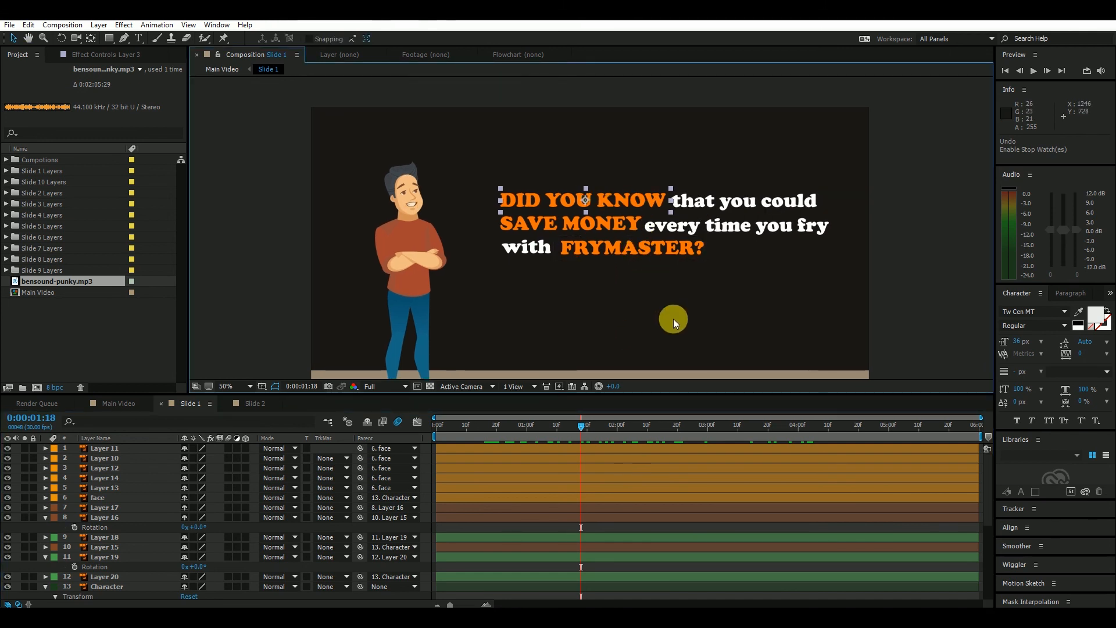
drag(576, 209, 549, 191)
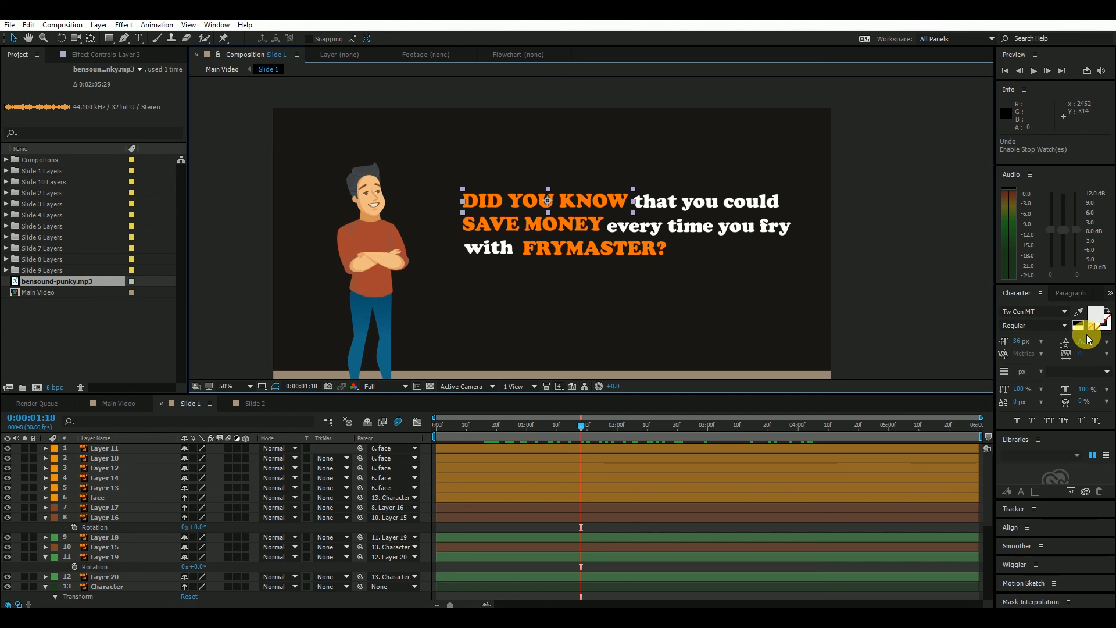
Step: Browse the animation presets and expand the Transitions - Dissolves category
click(1109, 292)
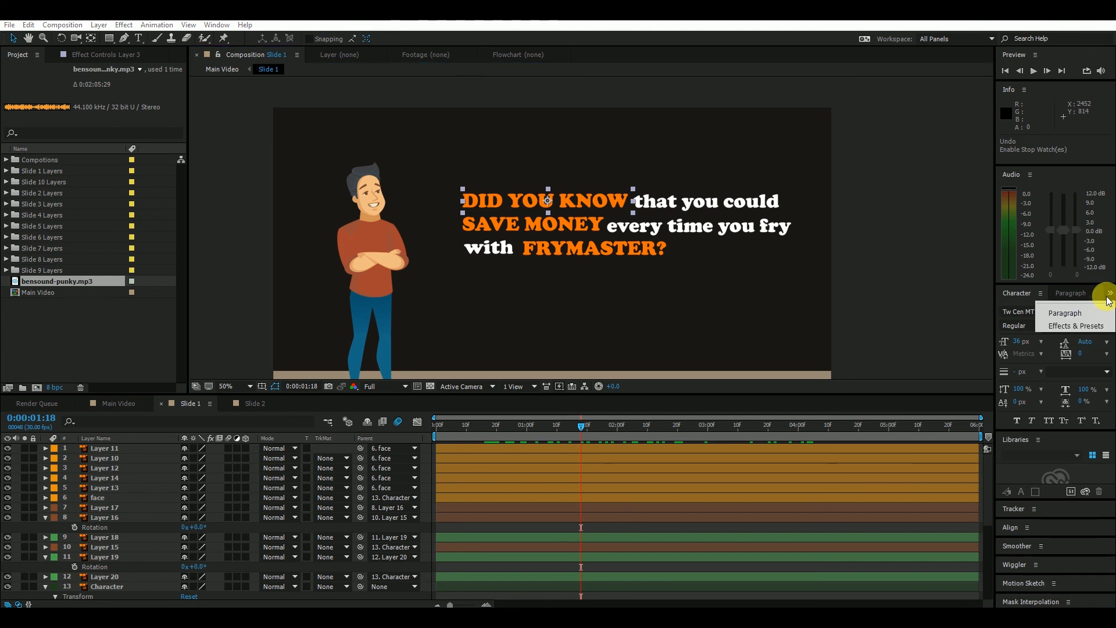
click(1082, 326)
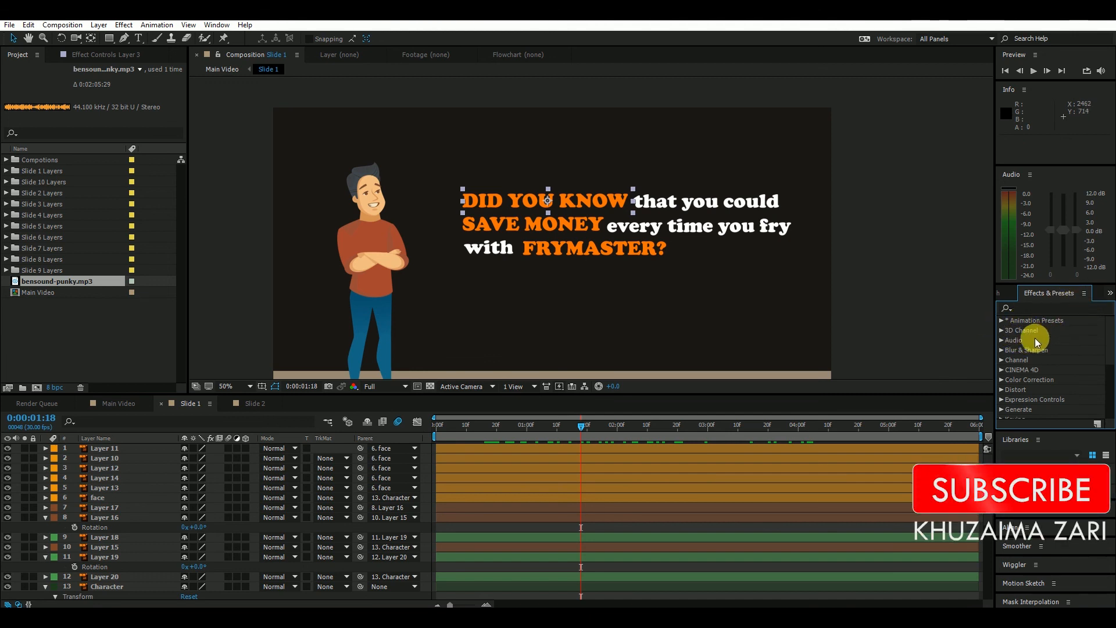
click(1001, 322)
scroll(1055, 353, down, 2)
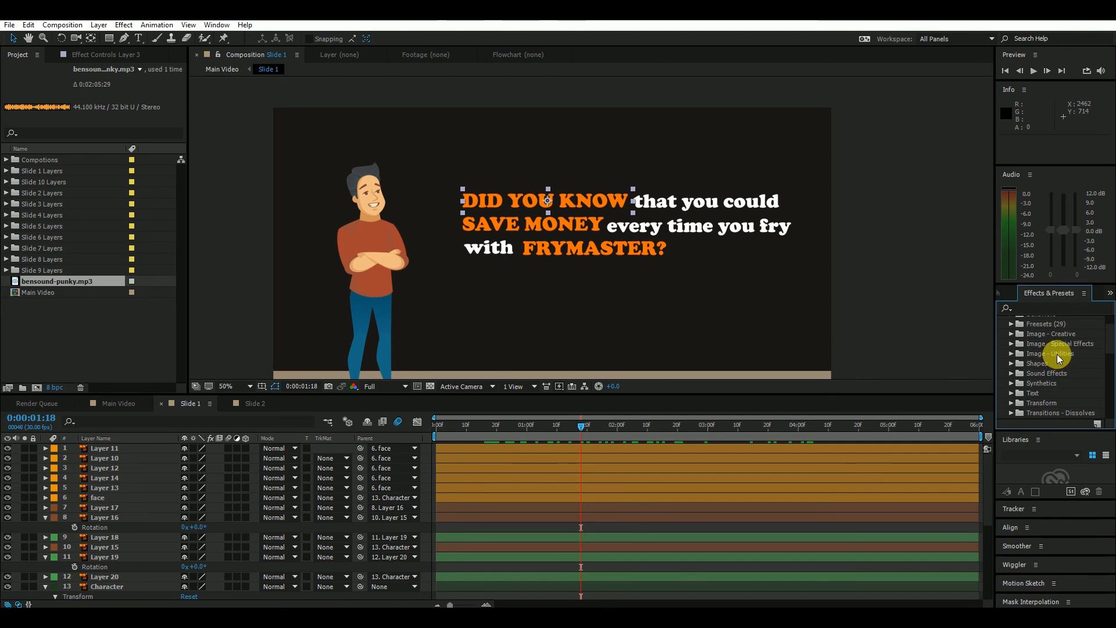
scroll(1051, 354, up, 2)
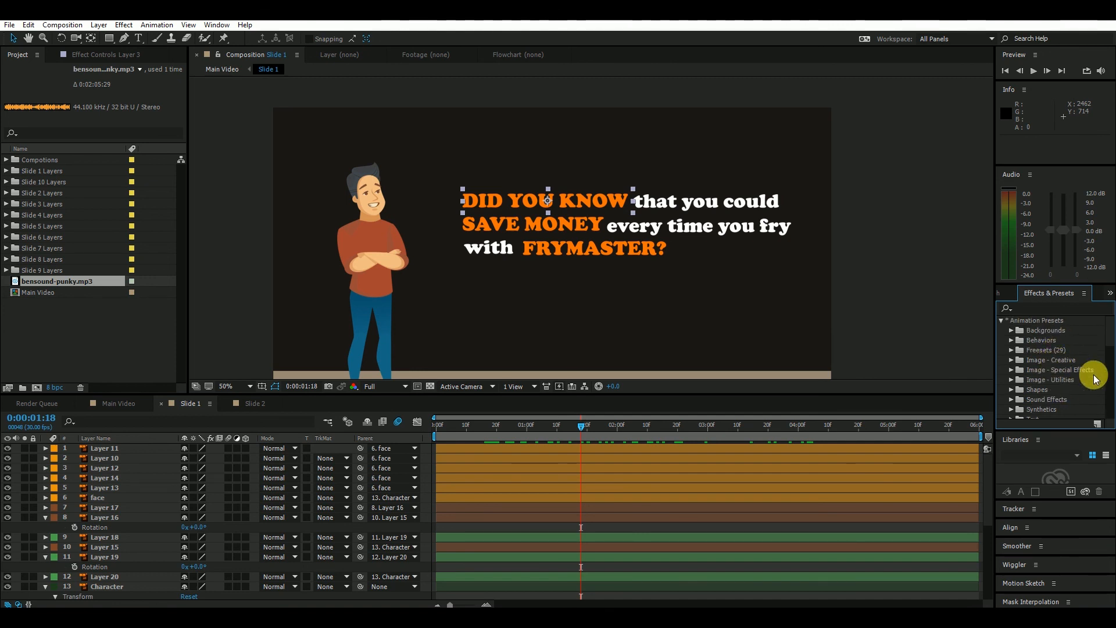
scroll(1089, 378, down, 3)
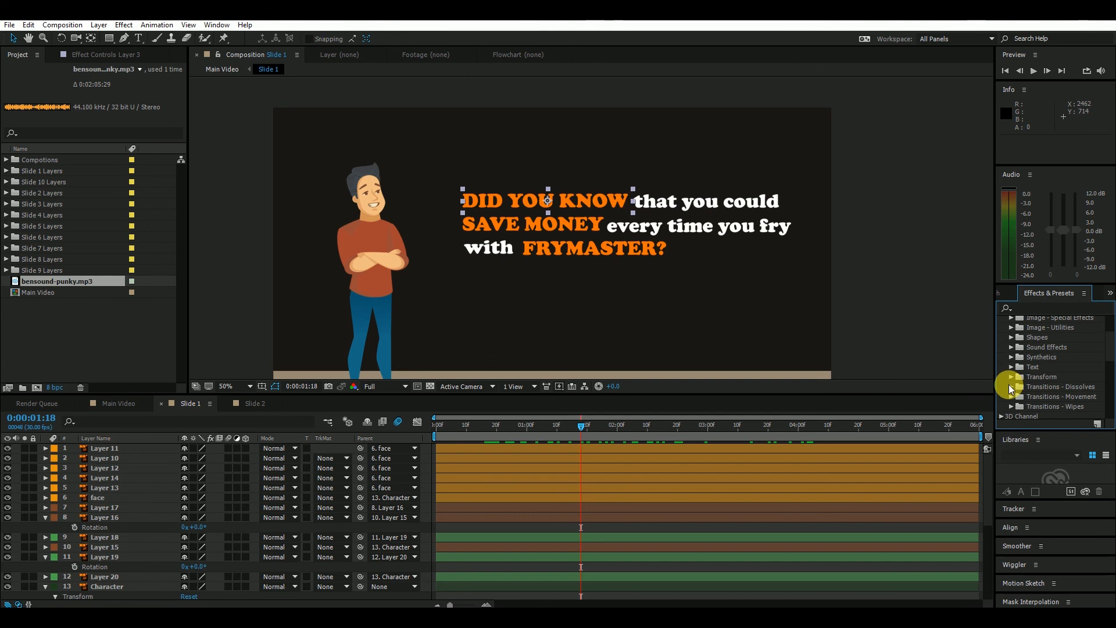
click(1011, 387)
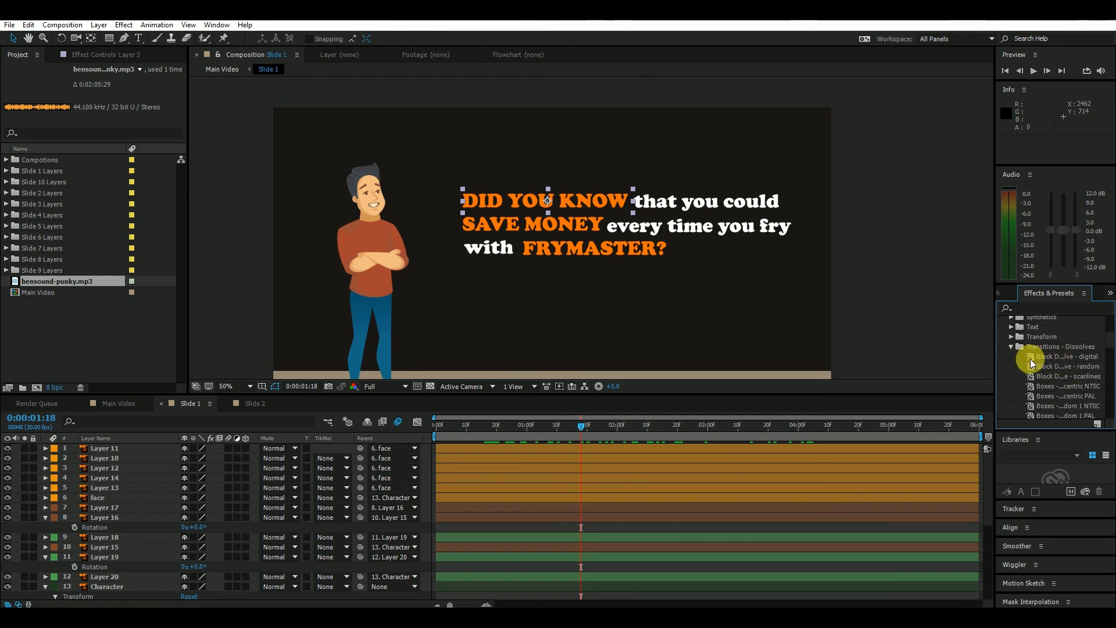
Step: Try the Block Dissolve - digital preset on DID YOU KNOW at 0:00:01:18, undo it, and reapply it at 0:00:00:14
drag(1030, 357, 559, 201)
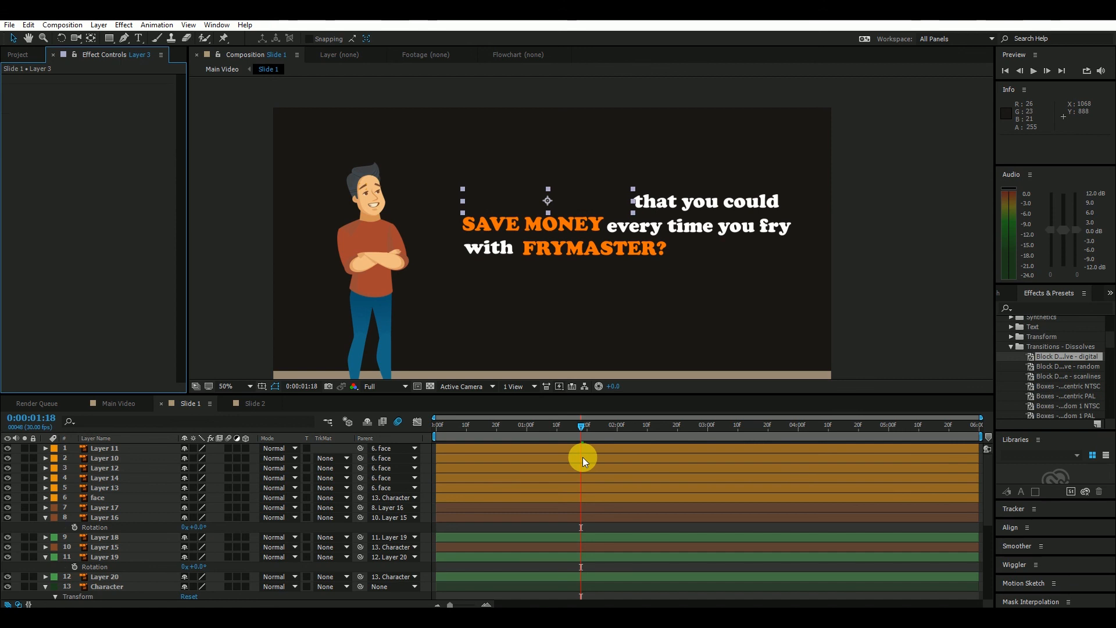
drag(584, 428, 482, 431)
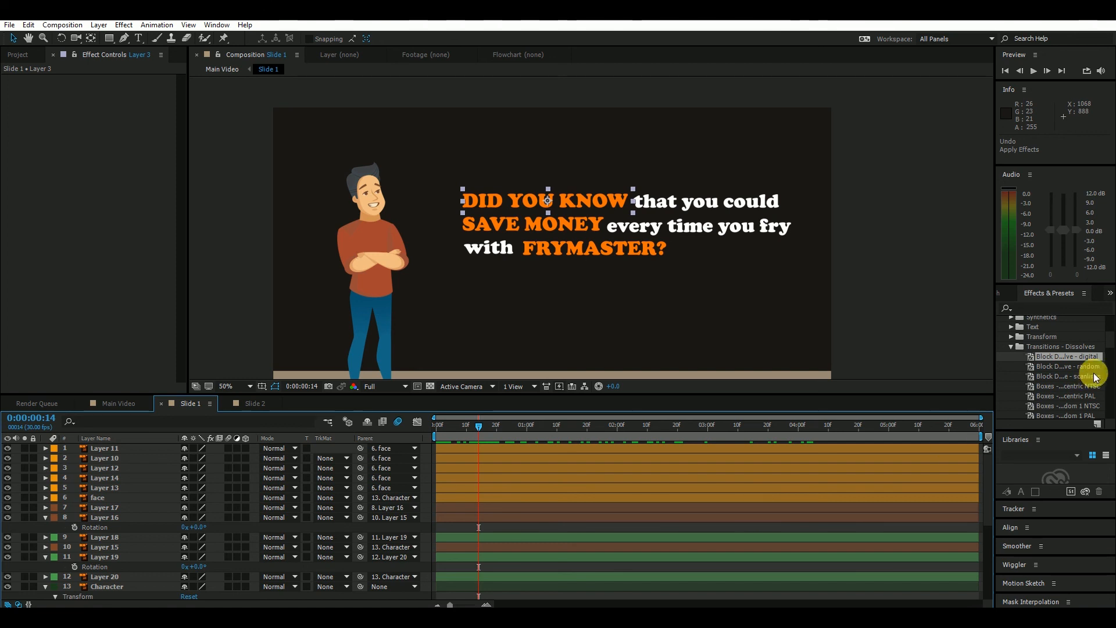
drag(1028, 362, 503, 200)
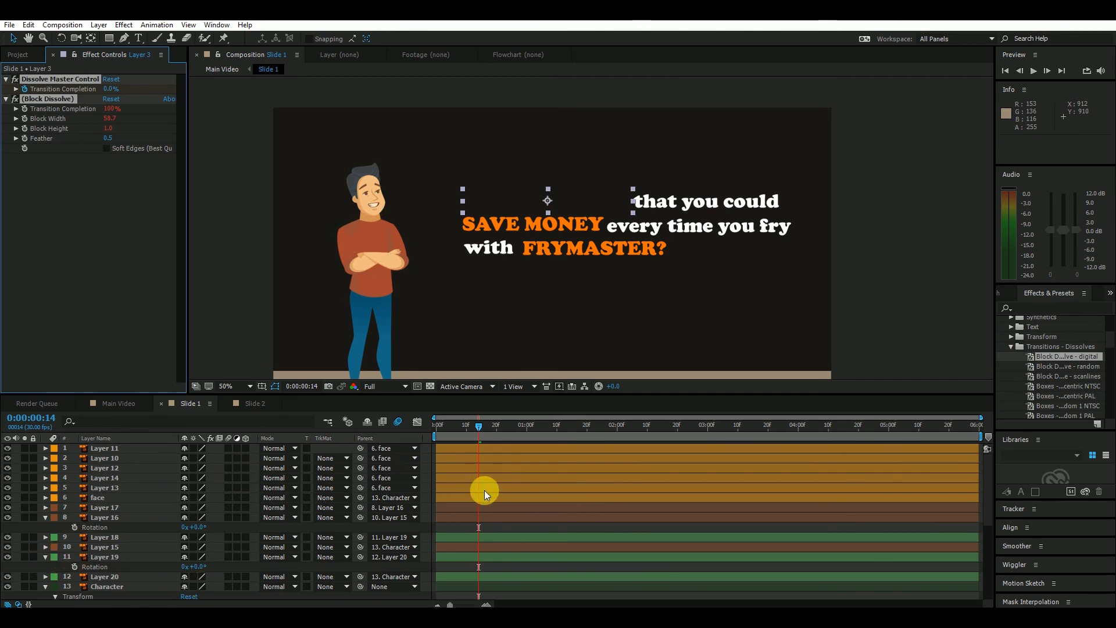
Step: Preview the DID YOU KNOW text's dissolve, replaying it from 0:00:00:06
key(space)
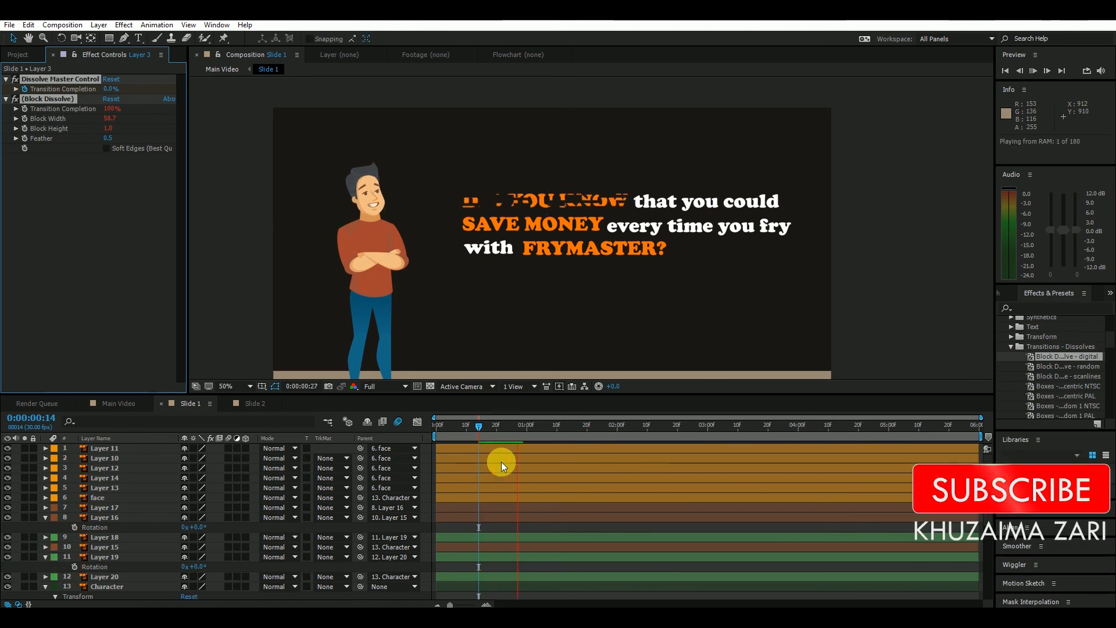
drag(480, 432, 454, 433)
key(space)
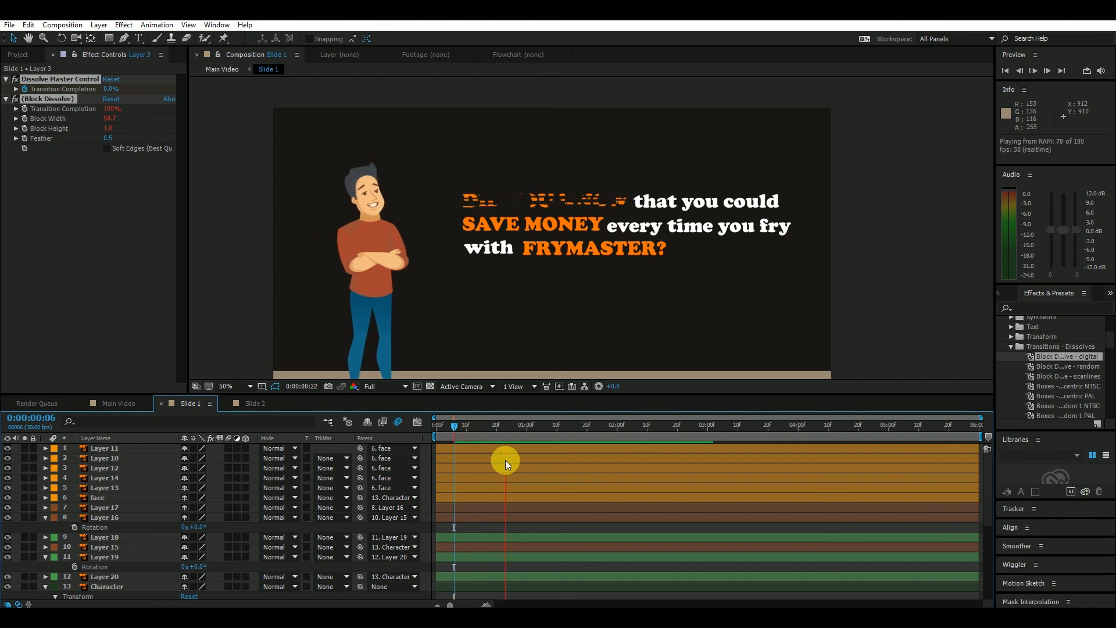